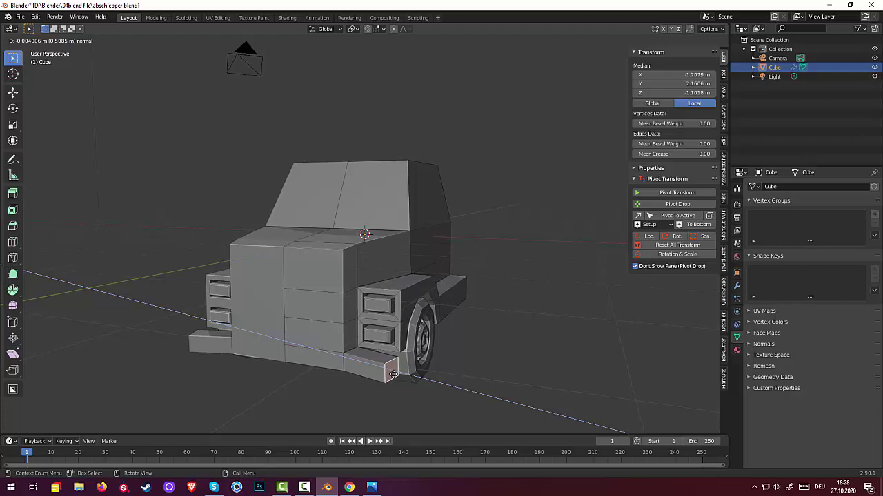
- Extrude the front bumper's side face outward about 0.49 m and move it about 0.12 m backward along Y
click(393, 372)
middle_drag(393, 373, 414, 367)
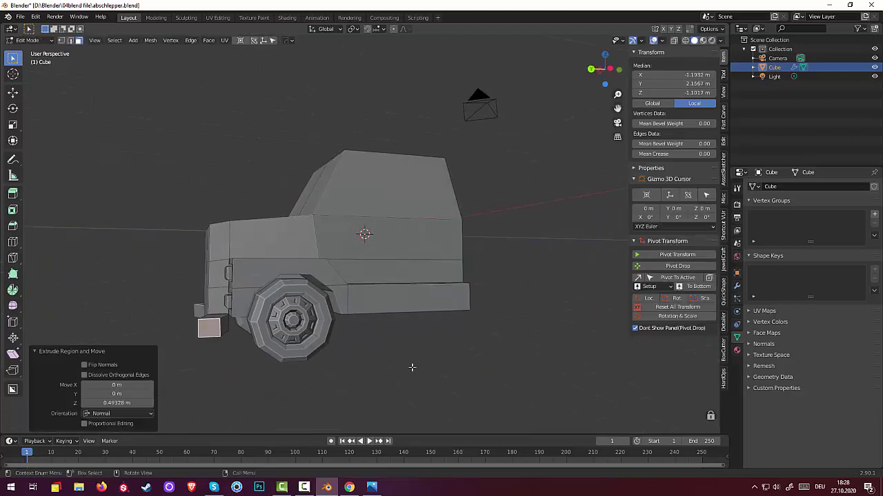
key(KP_3)
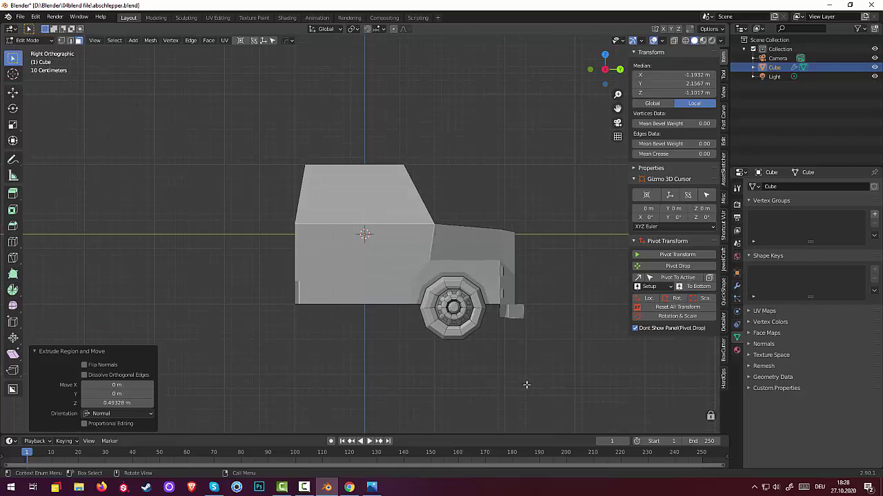
key(ctrl+KP_3)
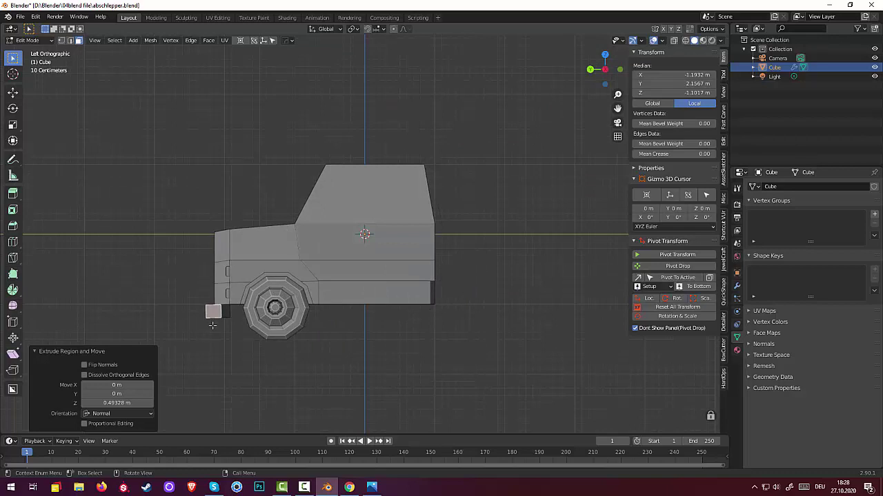
key(g)
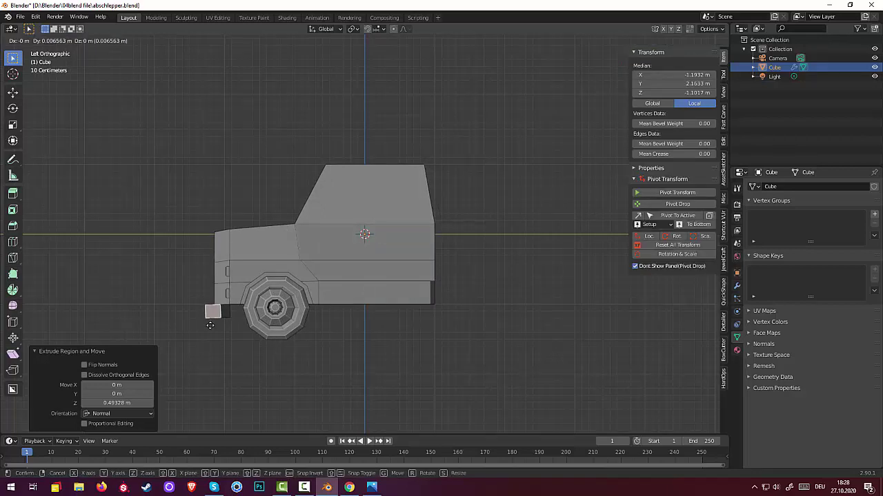
key(y)
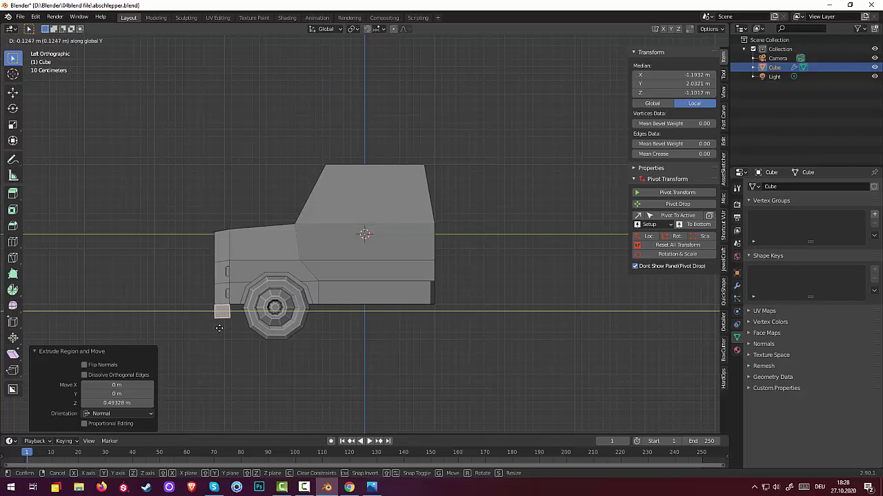
click(219, 328)
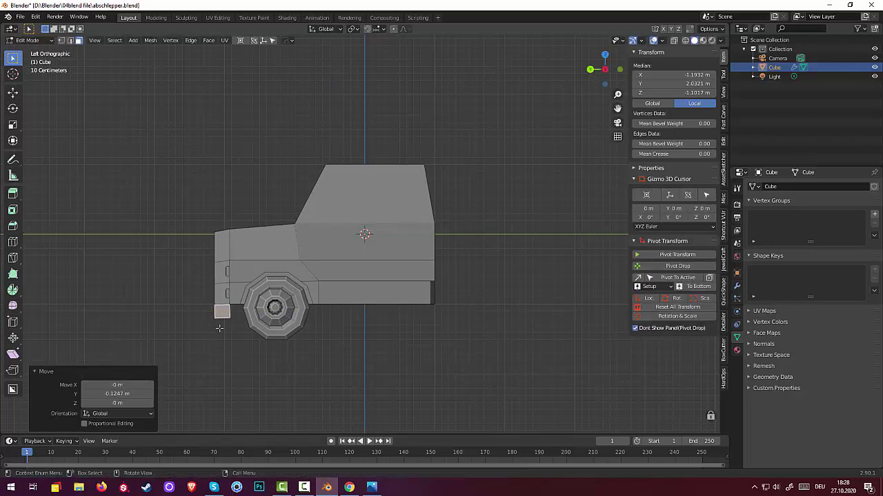
- Extrude the lower grille face, the face below it and the adjoining bumper face forward about 0.12 m
middle_drag(218, 329, 334, 347)
click(334, 347)
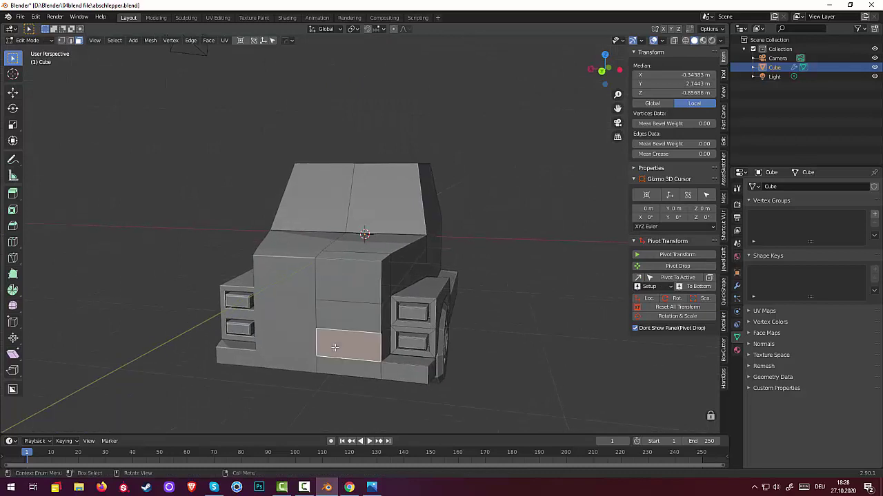
shift+click(349, 371)
shift+click(401, 375)
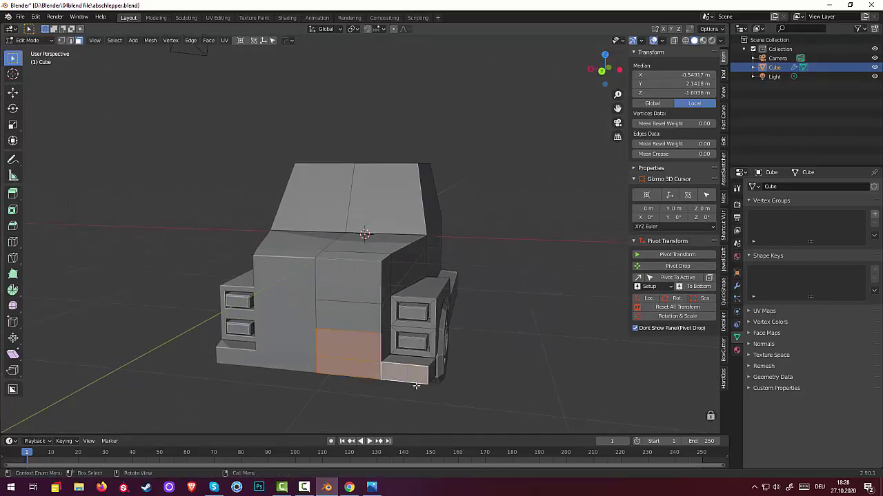
middle_drag(402, 375, 305, 397)
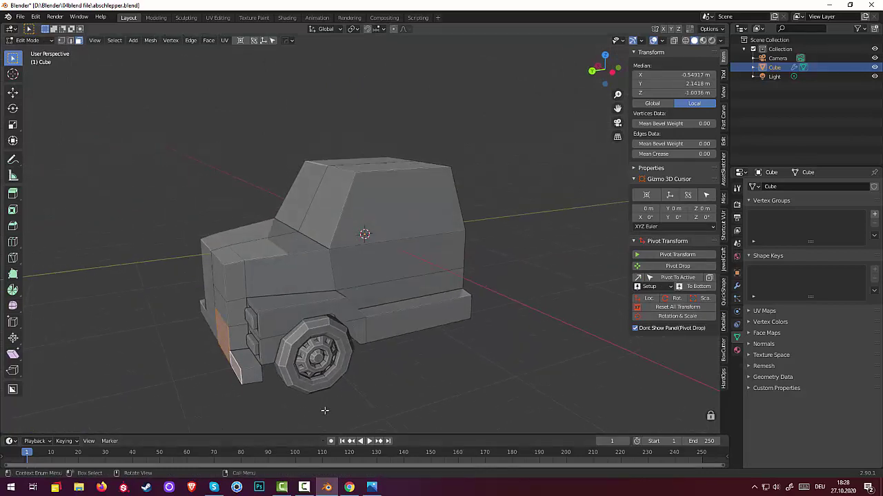
key(e)
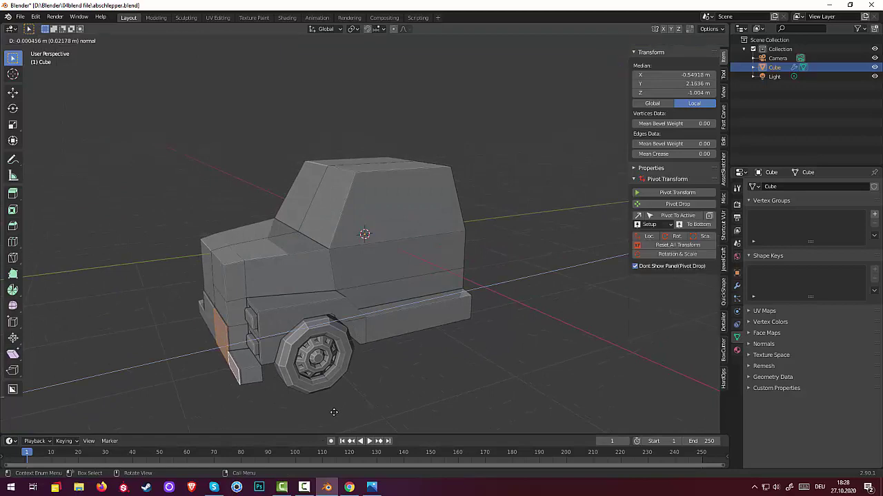
click(328, 417)
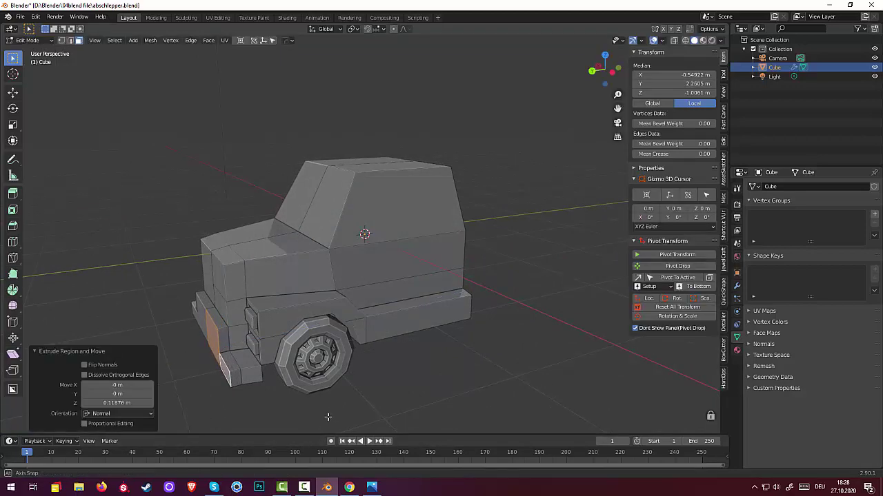
- Move the bumper's outer front vertical edge about 0.08 m backward along Y
middle_drag(329, 418, 306, 406)
click(213, 353)
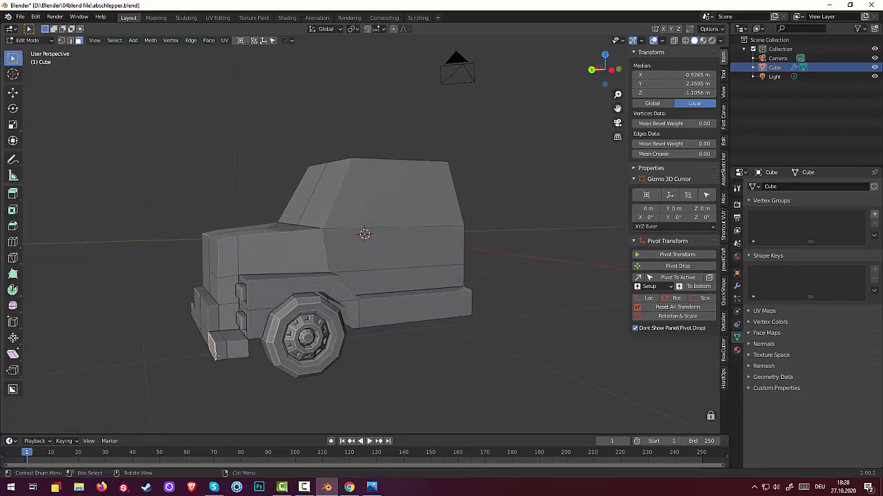
click(70, 40)
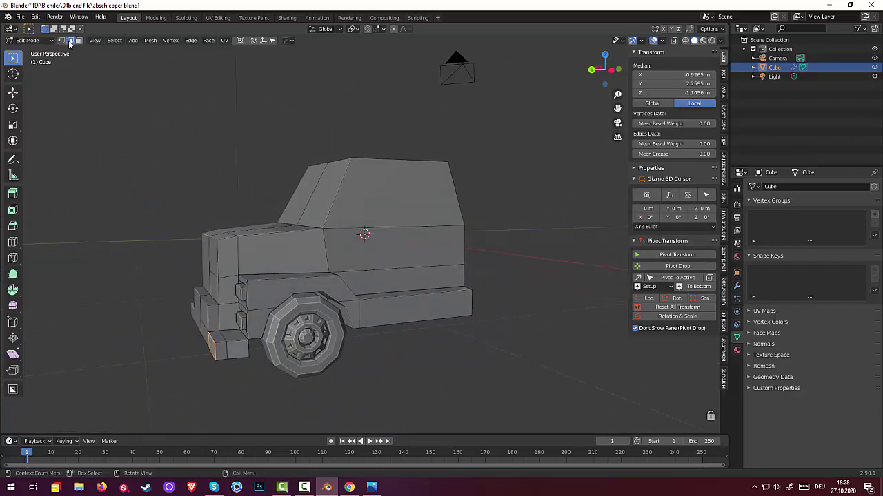
click(215, 352)
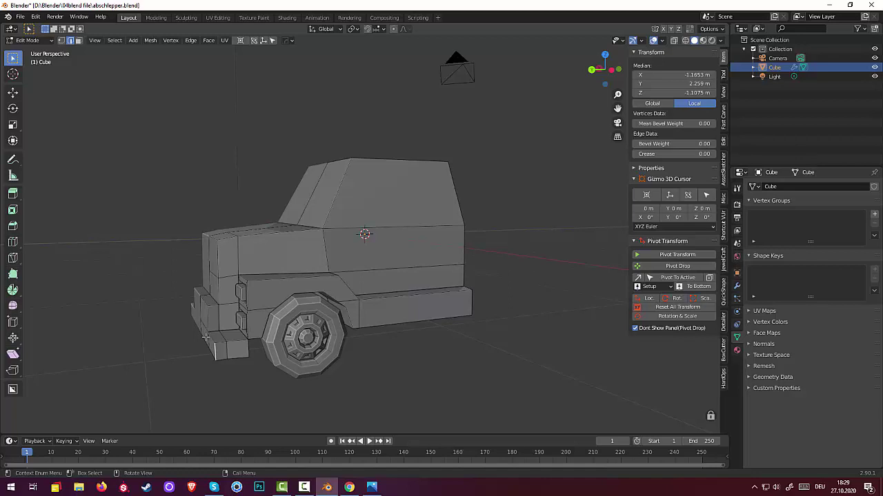
key(g)
key(y)
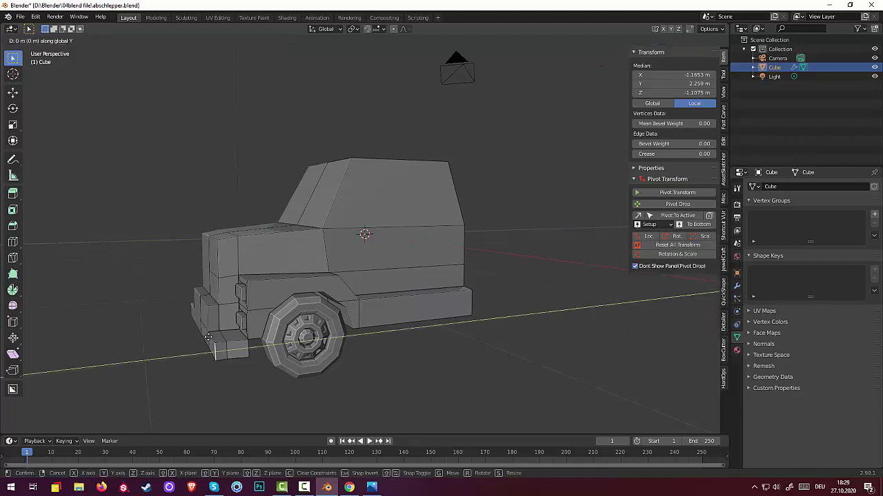
click(211, 338)
- In top view, shift the bumper's outer front corner edge about 0.02 m along X and 0.013 m along Y
middle_drag(211, 338, 341, 407)
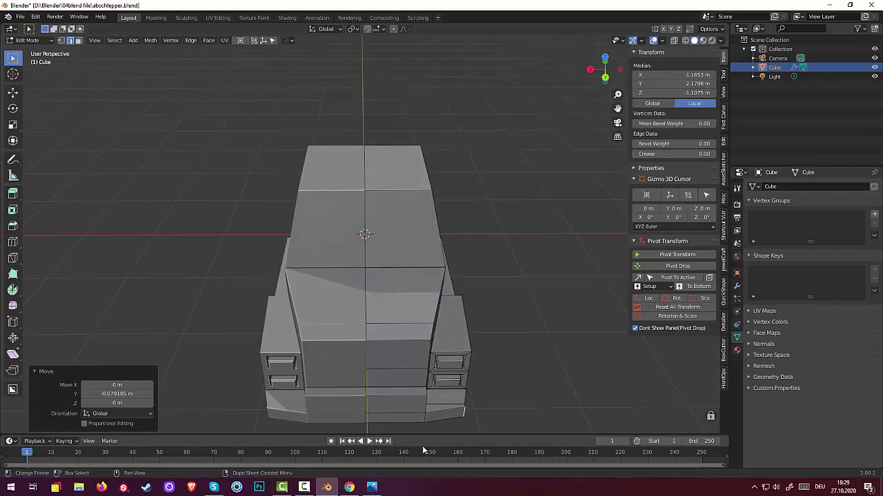
key(alt+a)
key(KP_7)
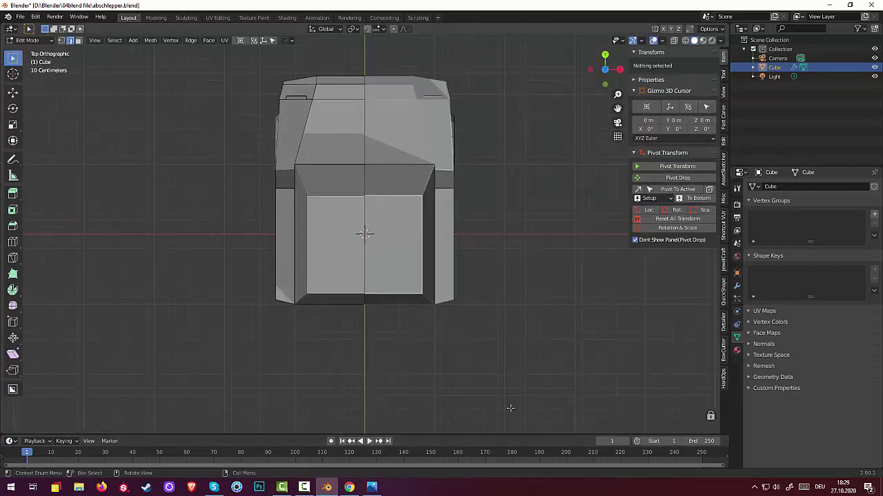
scroll(289, 78, up, 3)
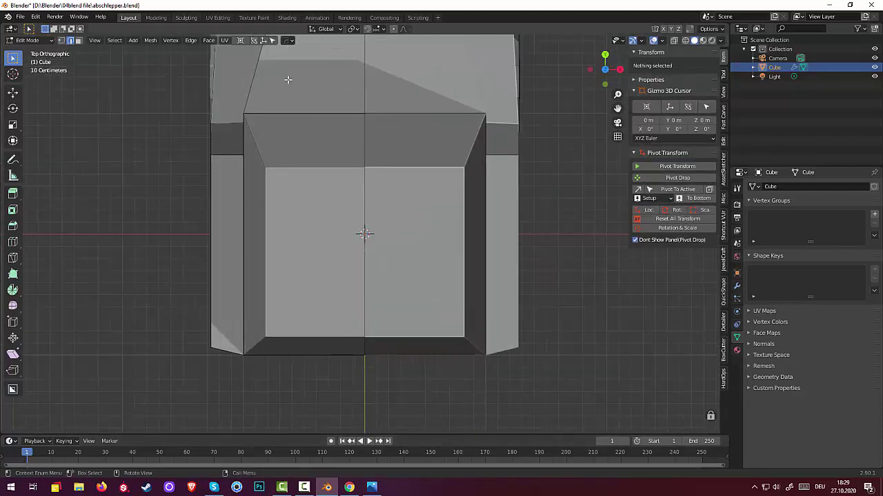
shift+middle_drag(289, 78, 456, 352)
scroll(456, 352, up, 4)
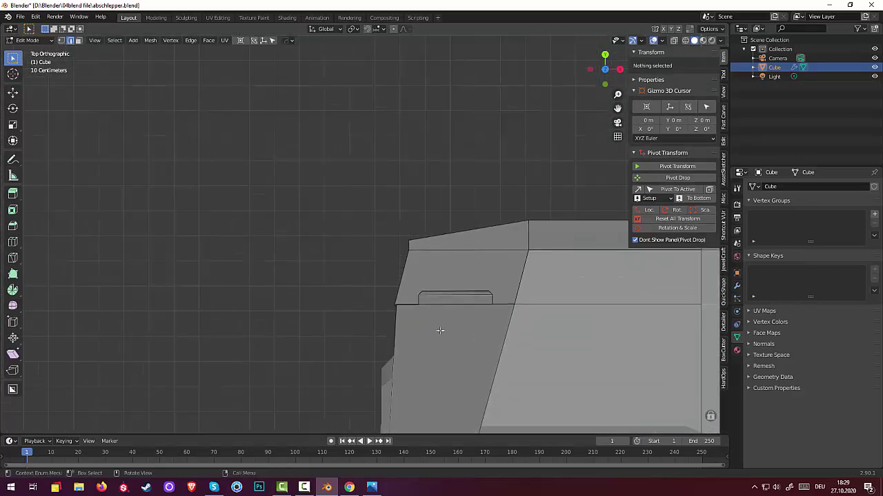
middle_drag(417, 243, 566, 246)
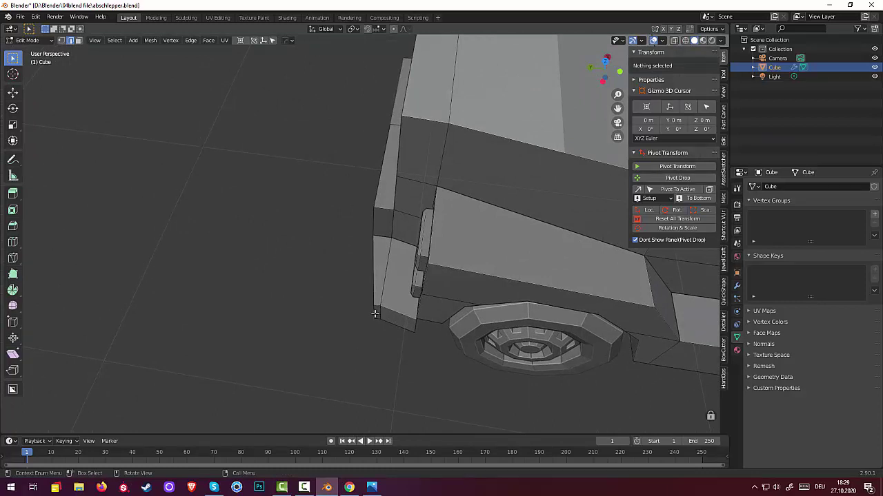
click(373, 315)
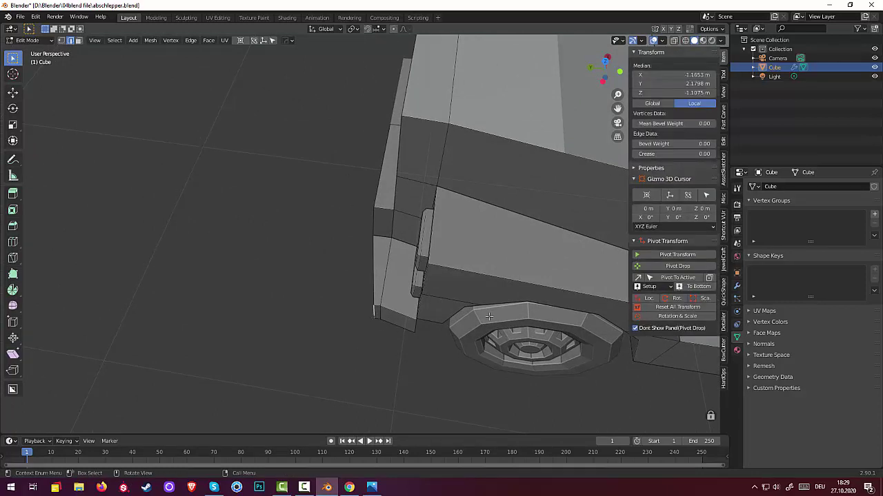
key(KP_7)
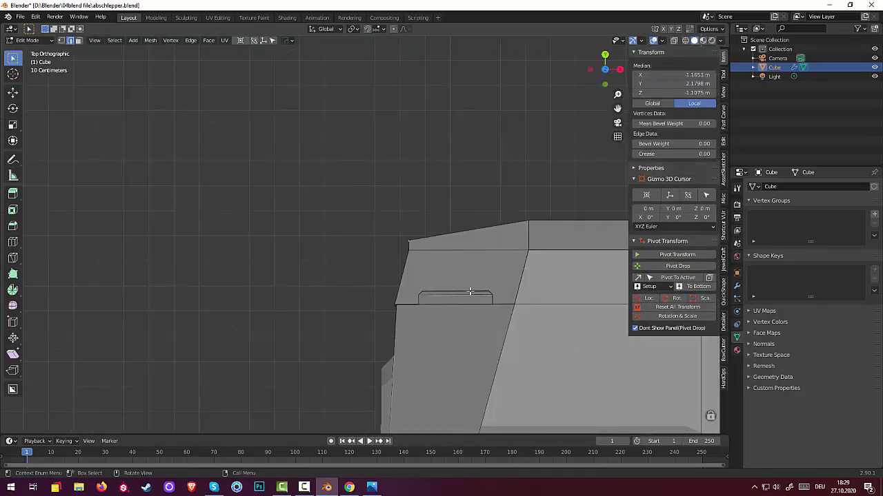
key(g)
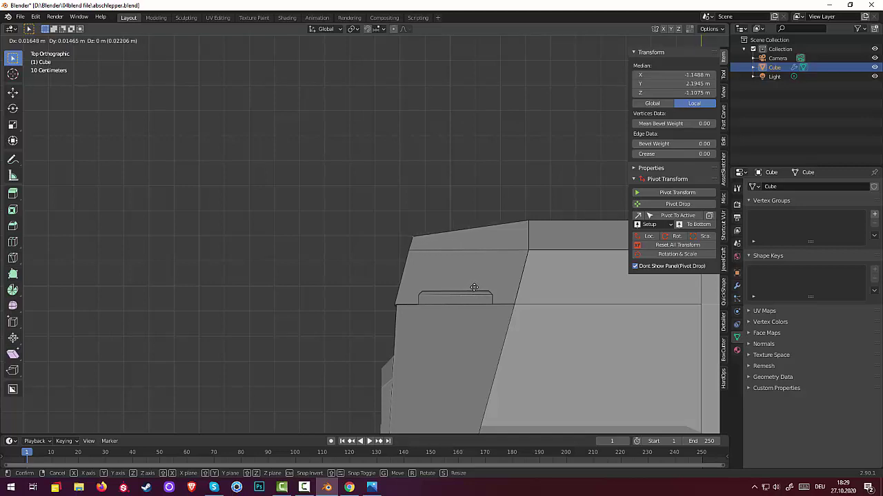
click(475, 288)
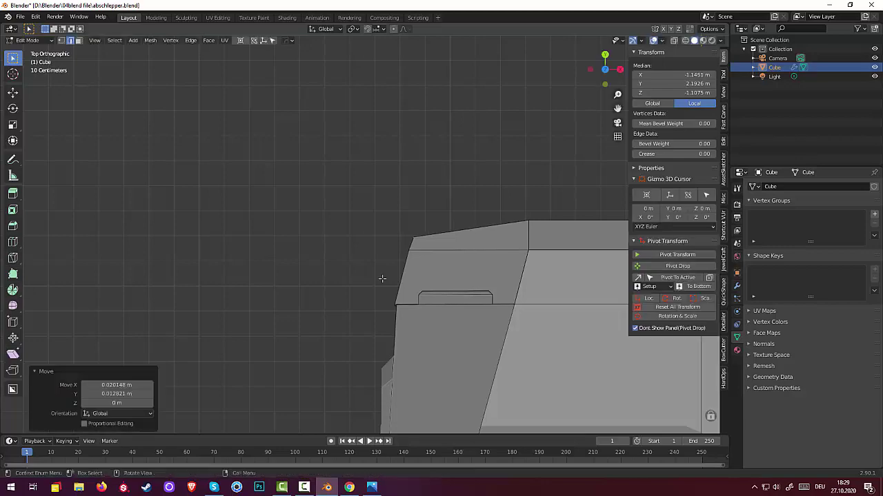
- Select the two stacked upper grille faces on the truck's front in face select mode
middle_drag(388, 289, 611, 299)
scroll(349, 264, down, 8)
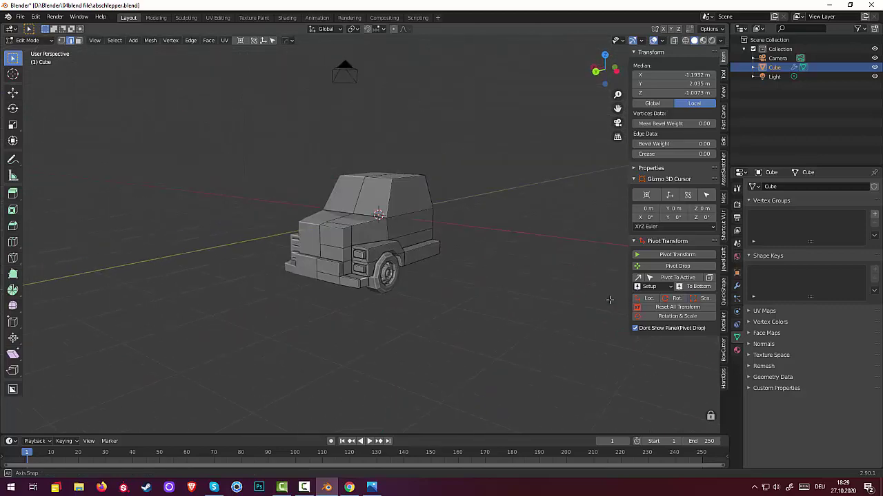
middle_drag(508, 292, 404, 291)
click(311, 243)
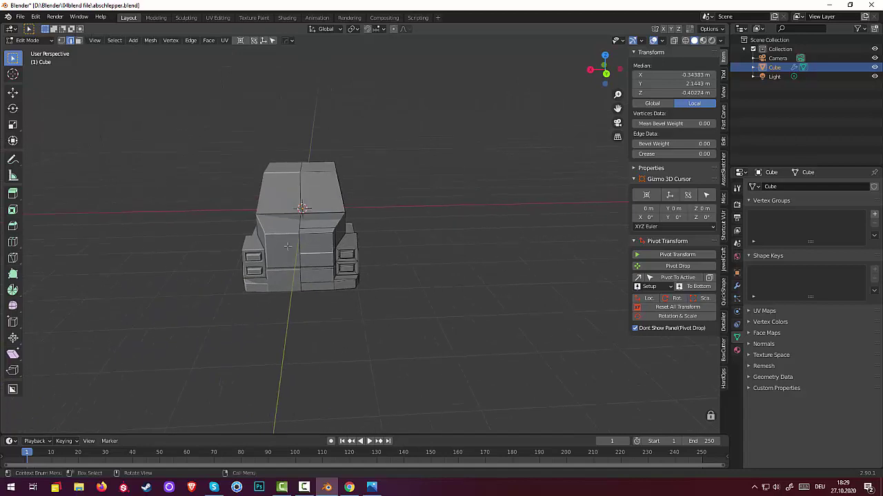
click(79, 40)
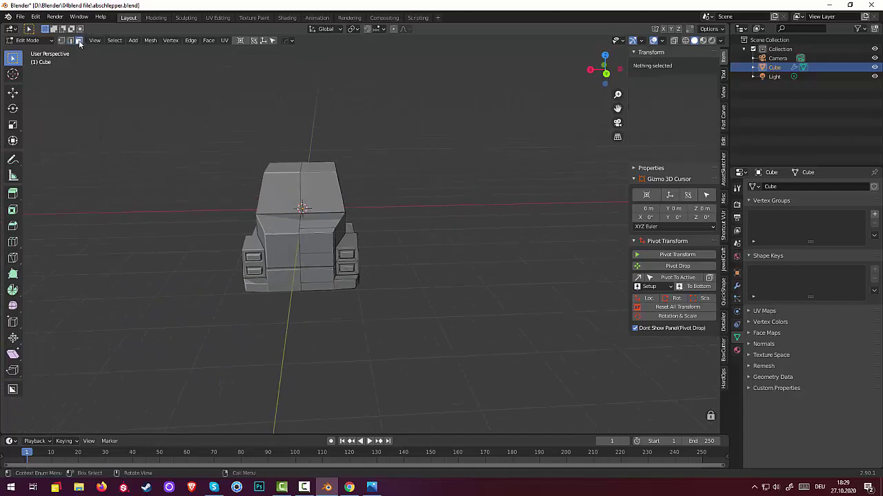
click(314, 254)
shift+click(313, 259)
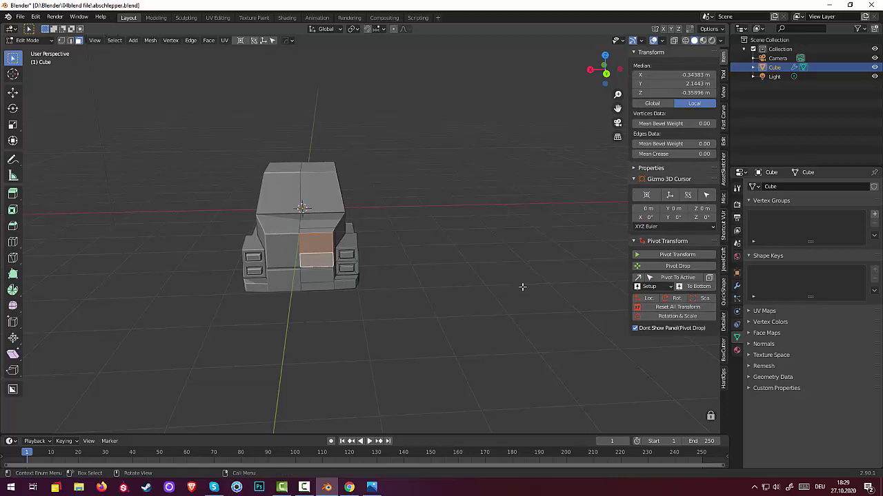
key(i)
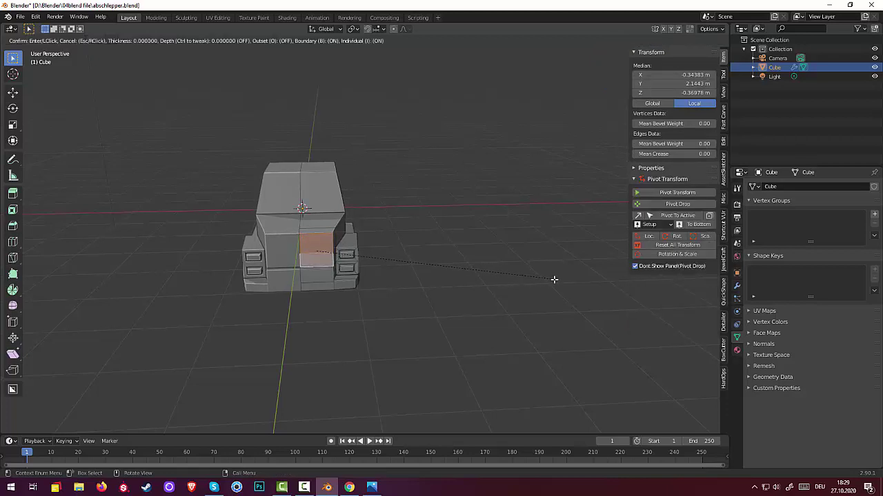
key(b)
key(i)
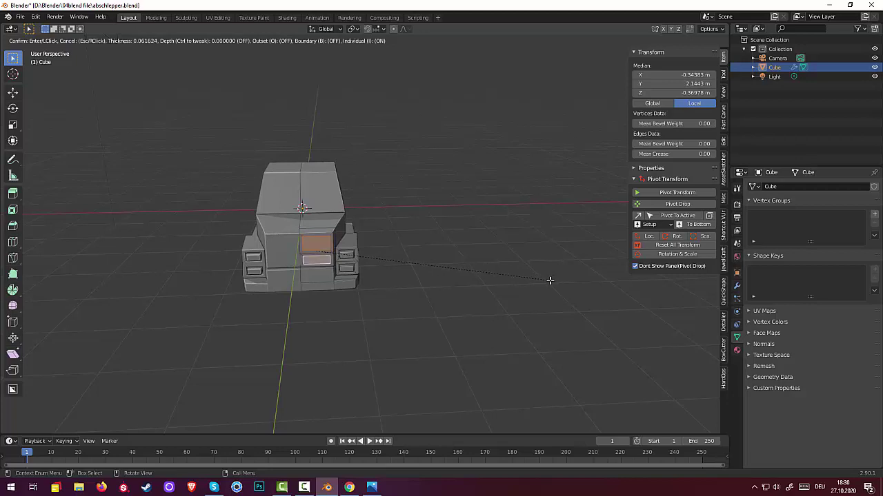
click(549, 281)
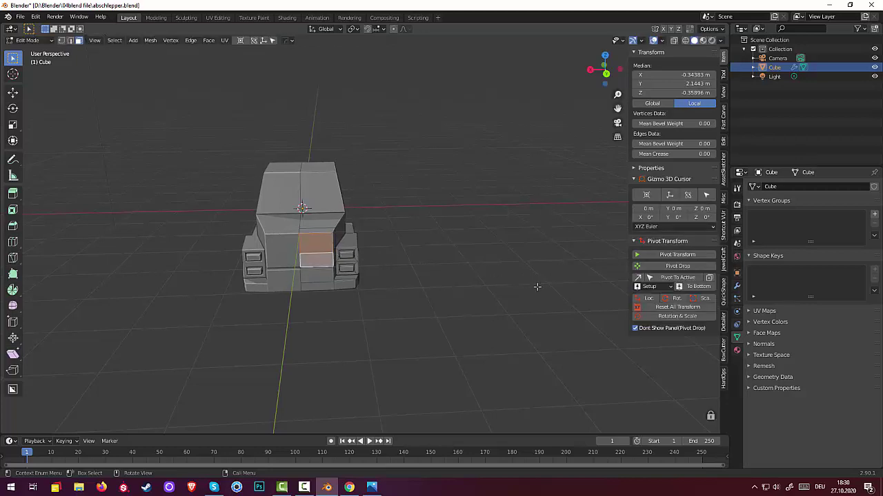
- Inset the two upper grille faces about 0.055 m as one region with Individual turned off, and deselect them
key(i)
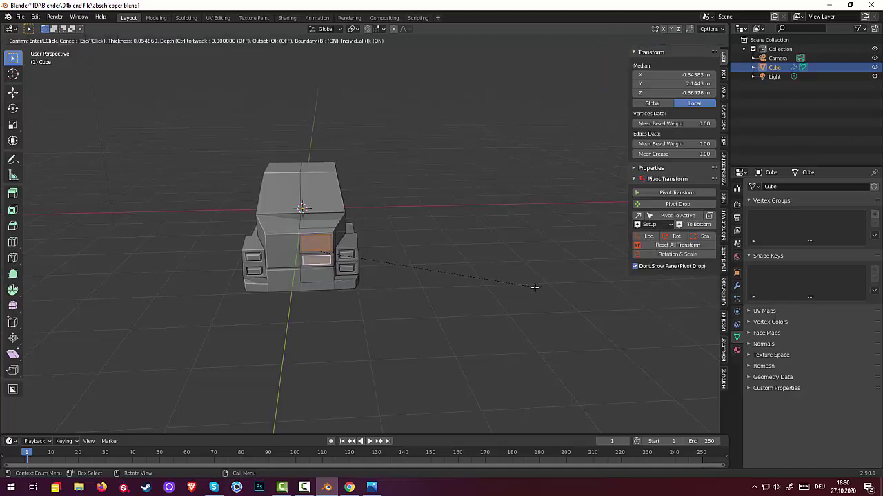
click(534, 287)
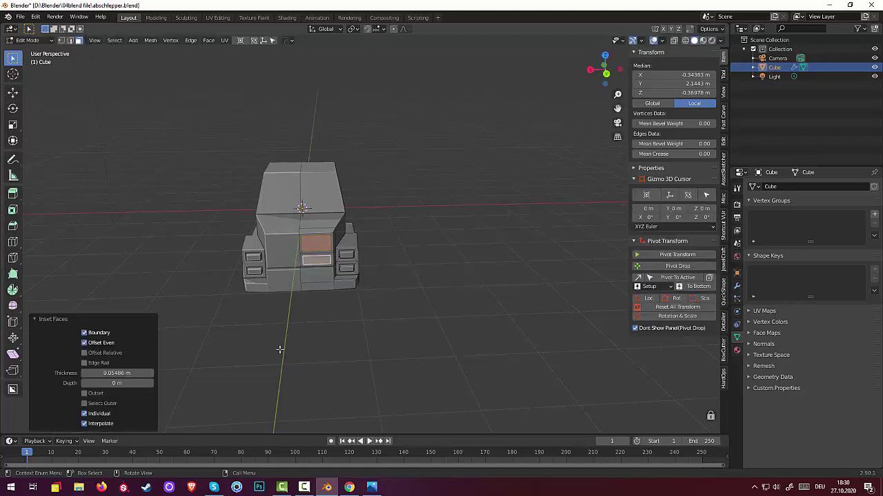
click(84, 415)
click(426, 276)
scroll(315, 251, up, 3)
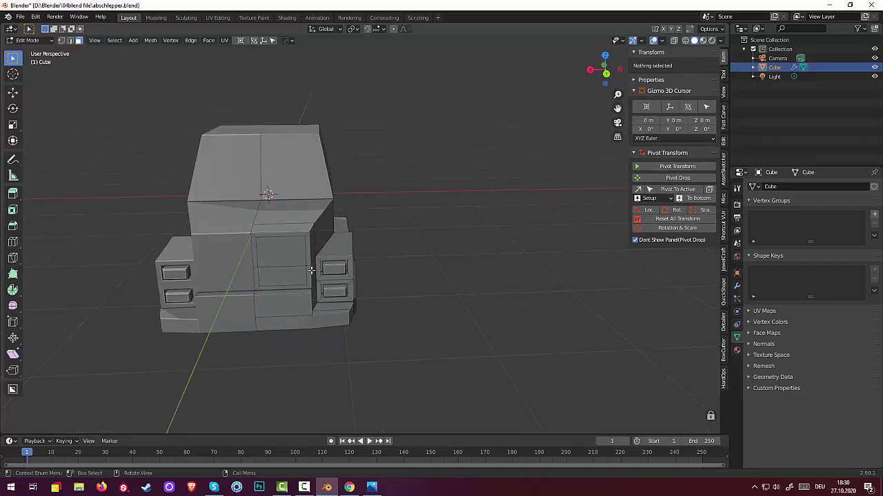
click(284, 265)
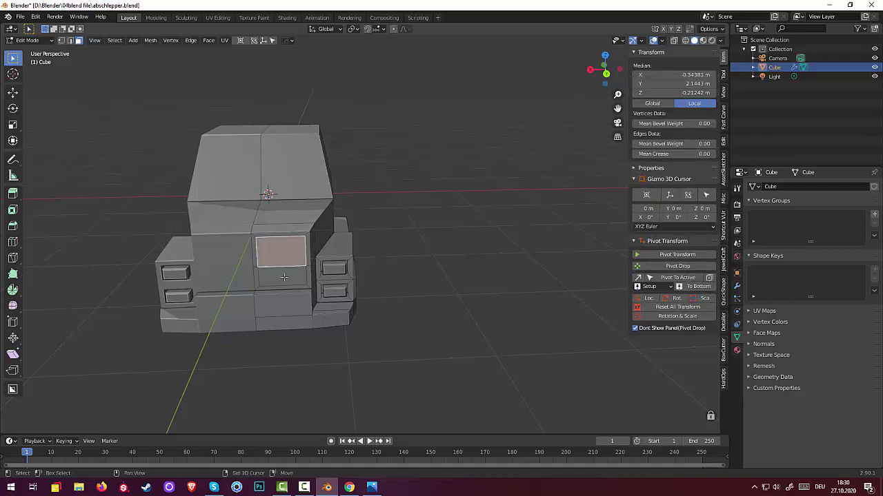
shift+click(284, 279)
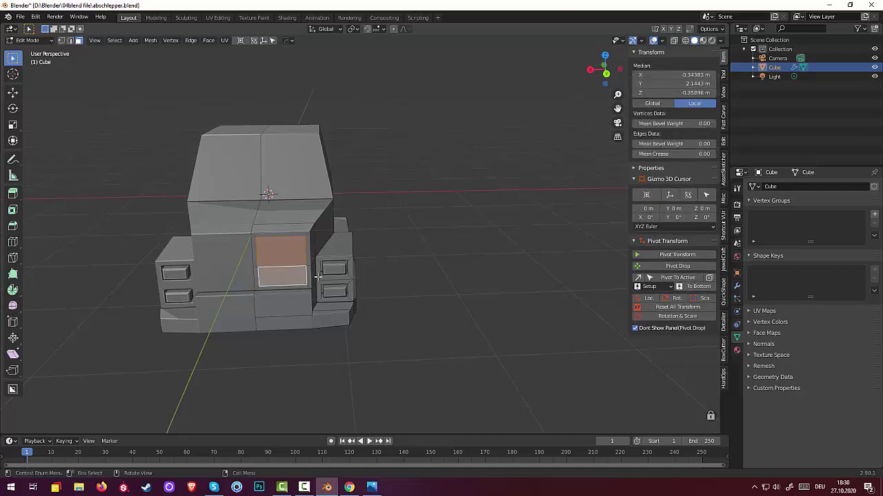
mouse_move(318, 278)
middle_down()
mouse_move(304, 281)
mouse_move(323, 271)
middle_up()
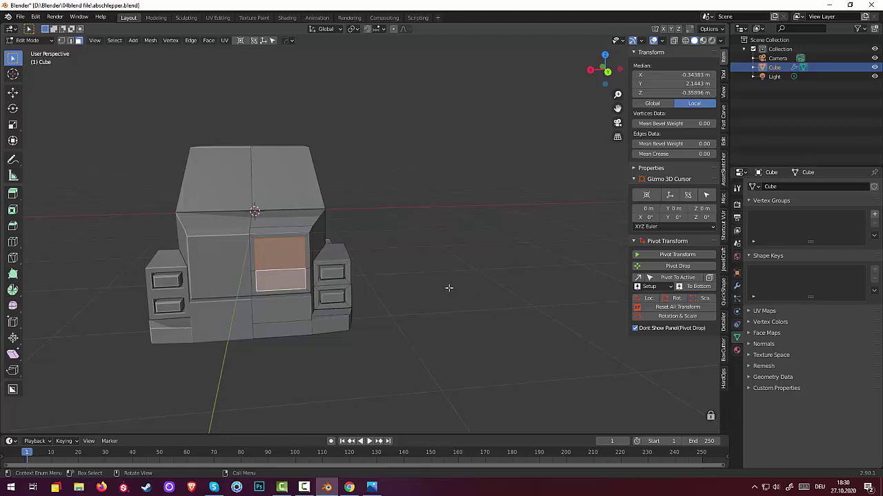
click(304, 281)
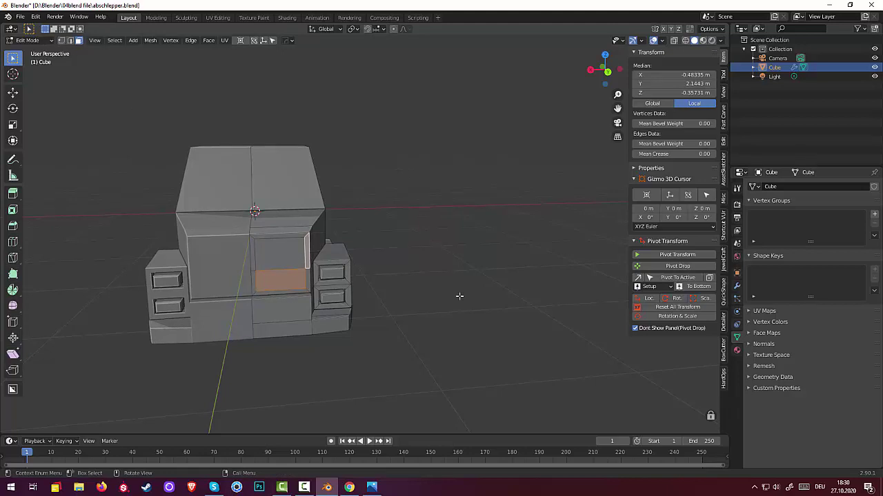
click(306, 251)
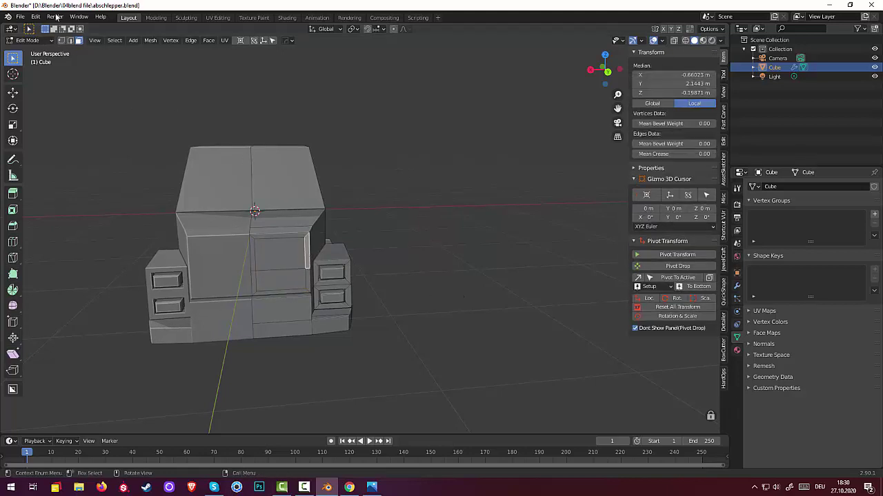
- Try subdividing the four inner vertical side edges of the inset grille with one cut in edge select mode, and undo it
click(69, 40)
click(305, 253)
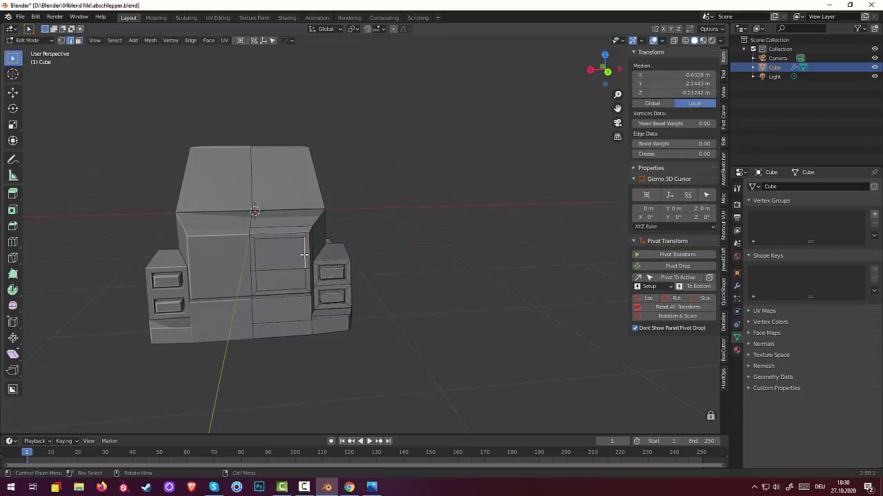
shift+click(299, 282)
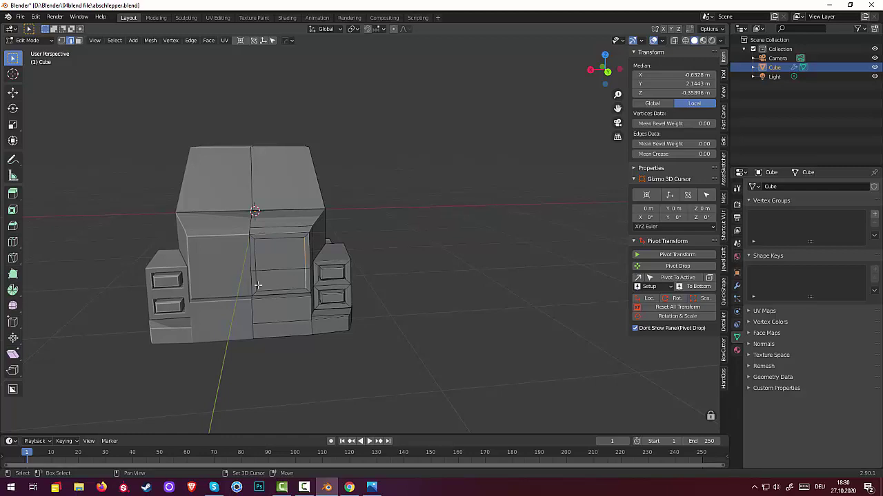
shift+click(257, 284)
shift+click(255, 256)
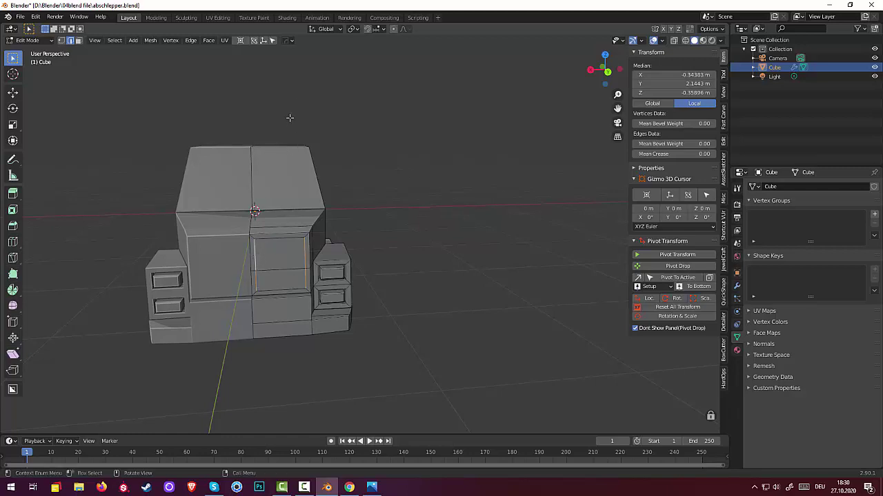
right_click(431, 288)
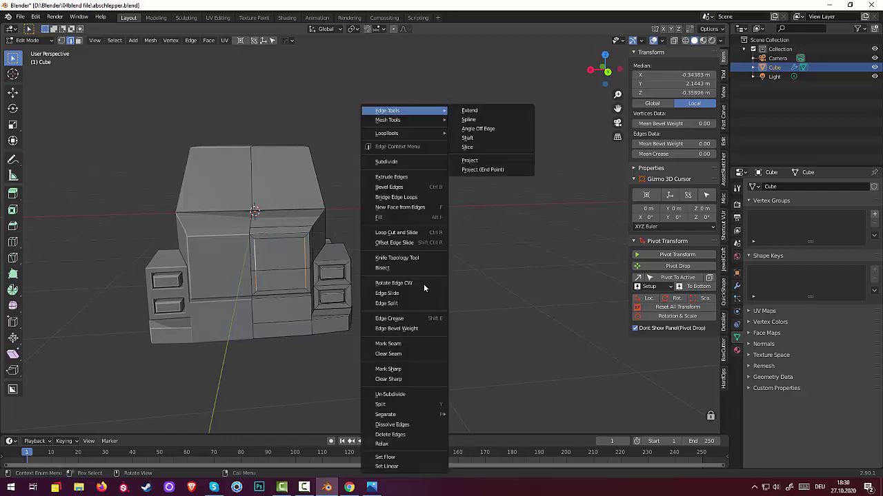
click(413, 162)
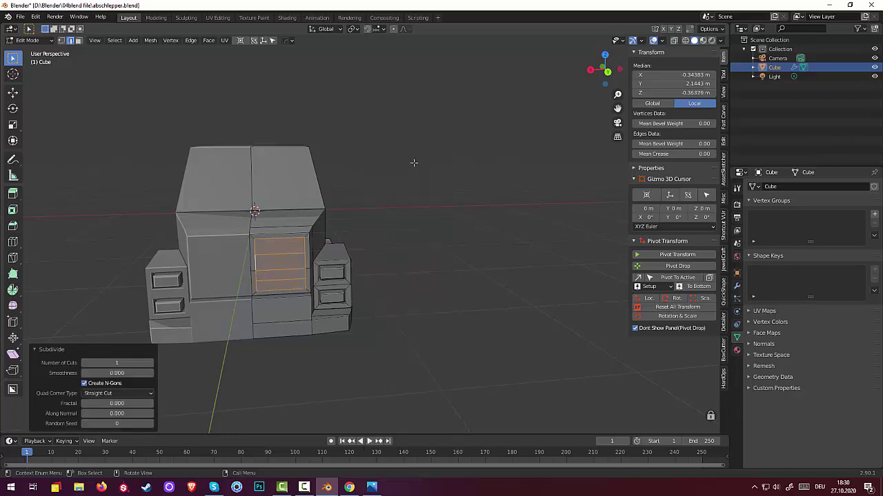
key(ctrl+z)
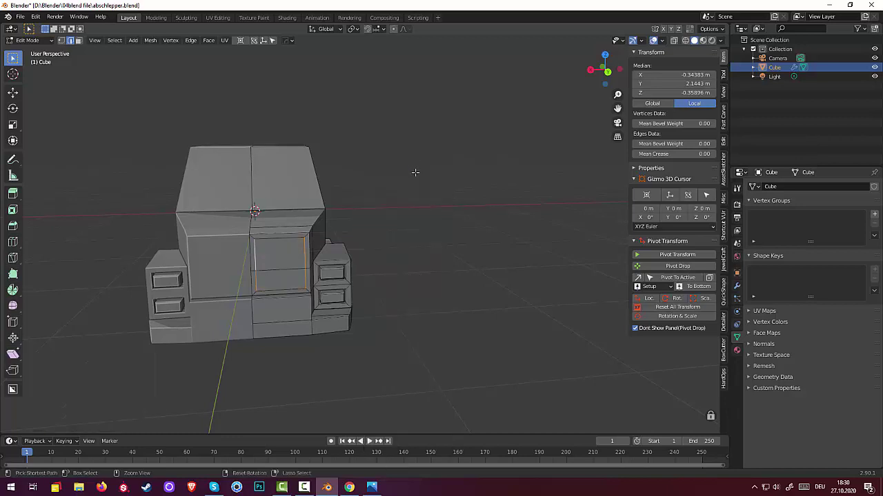
- Subdivide the upper and lower horizontal edges of the inset grille with one cut, and deselect them
click(284, 242)
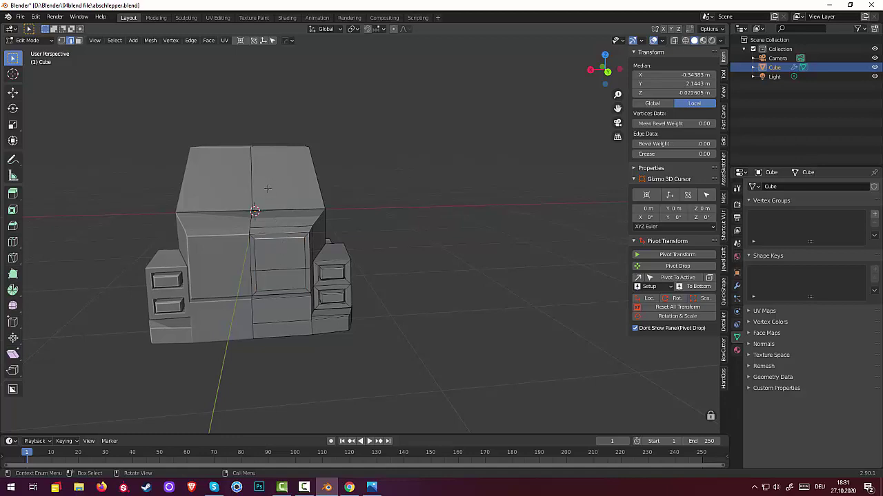
shift+click(279, 290)
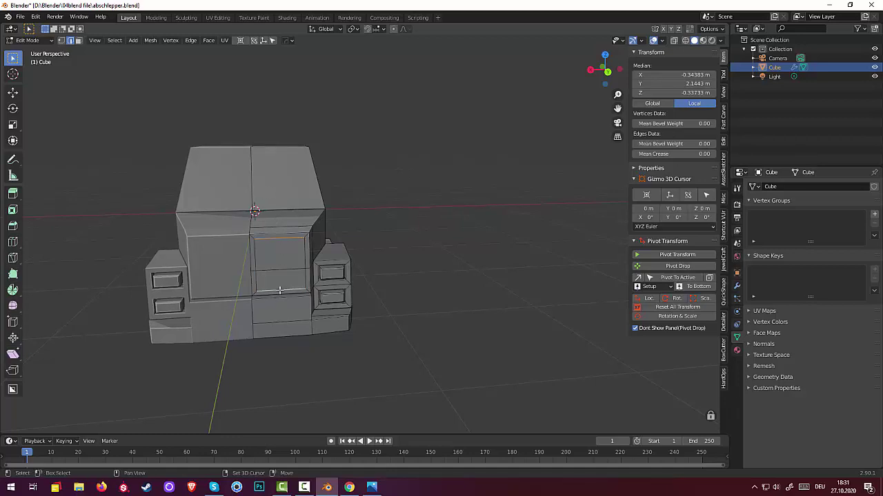
right_click(442, 298)
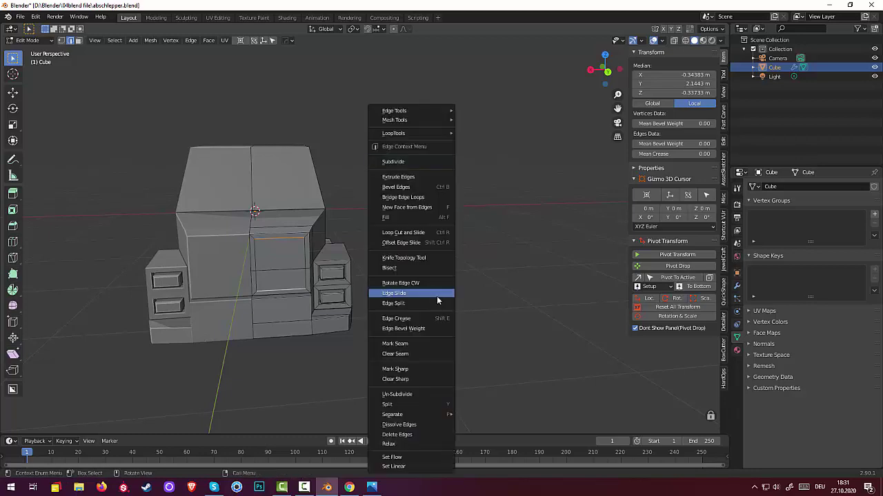
click(399, 163)
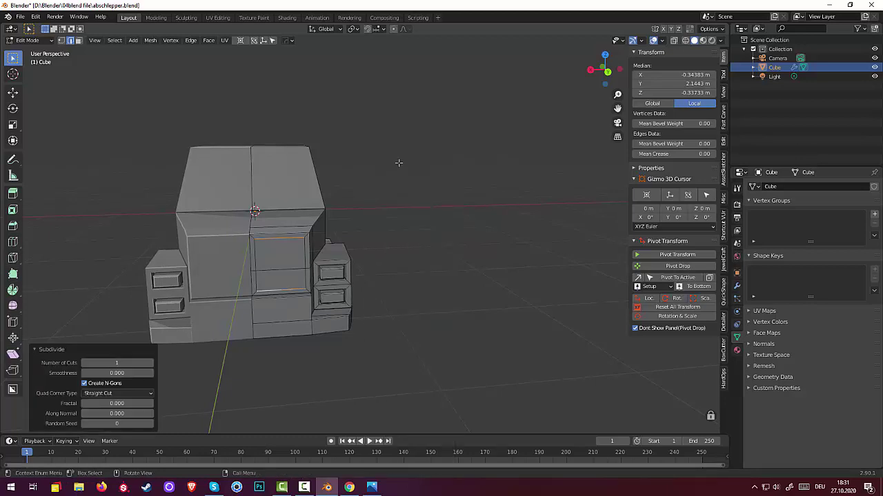
click(405, 318)
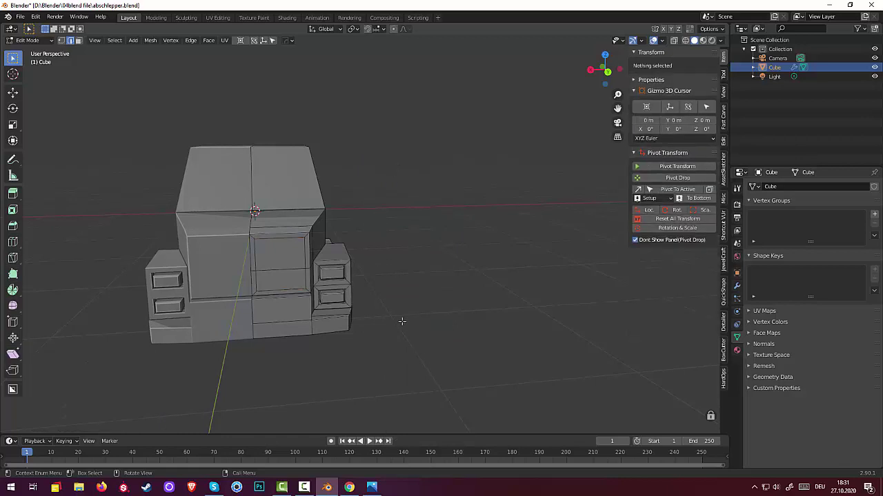
- Try subdividing the outer halves of the inset grille's upper and lower edges with one cut, and undo the grille subdivisions
click(295, 289)
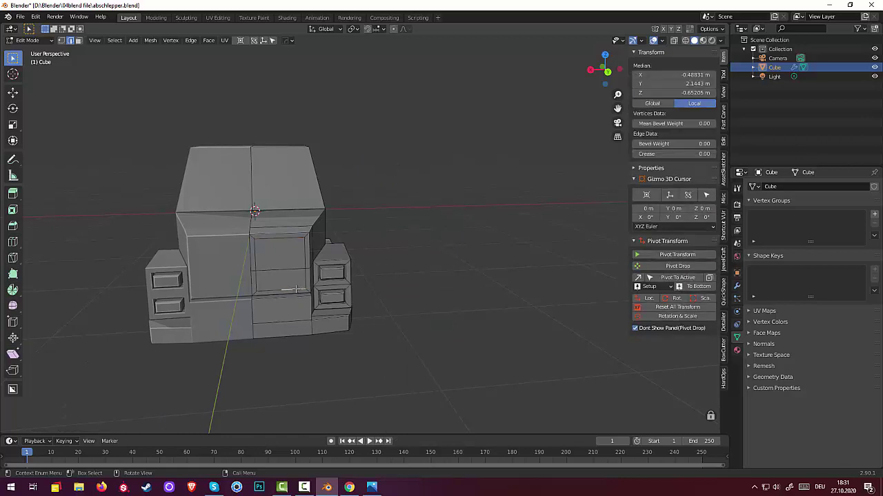
shift+click(294, 241)
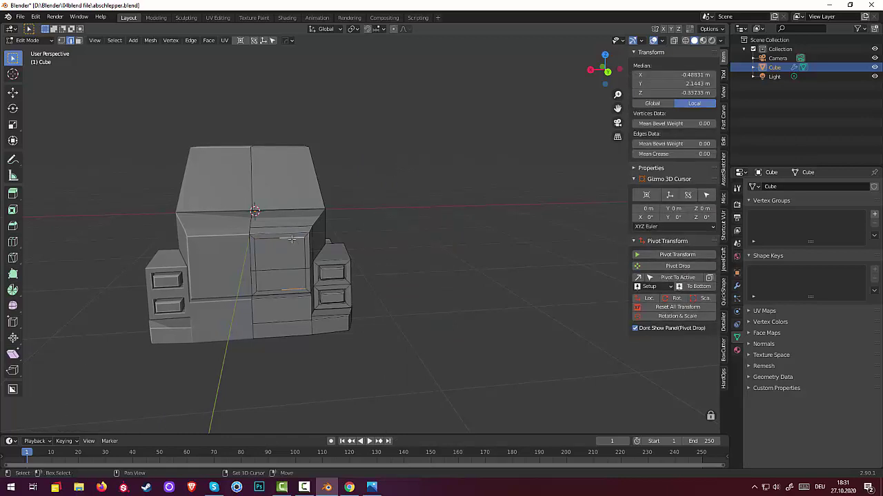
right_click(431, 249)
click(390, 166)
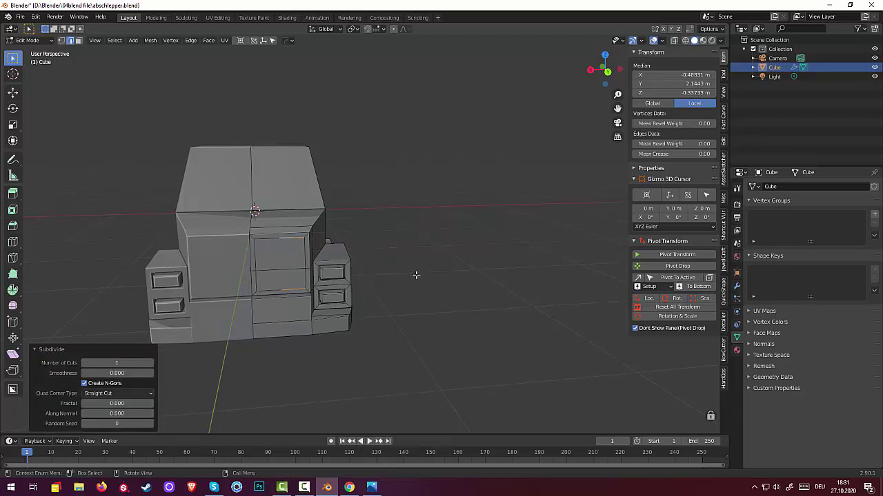
key(ctrl+z)
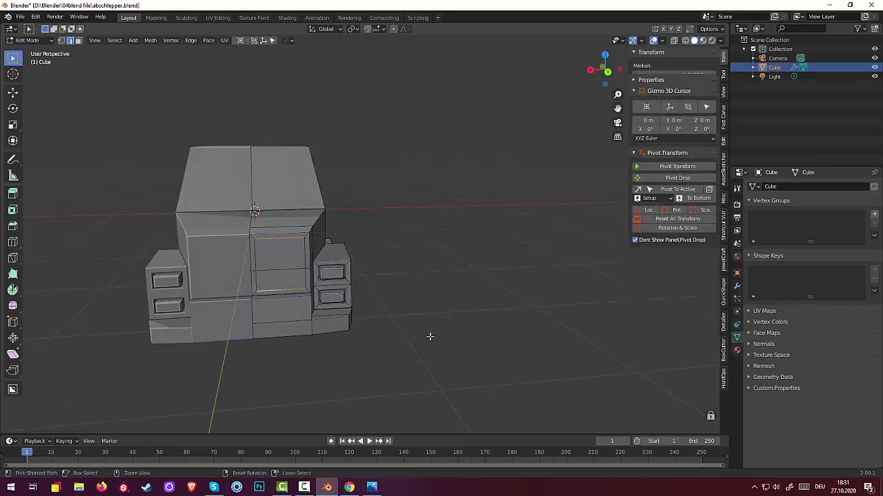
middle_drag(425, 333, 383, 352)
click(424, 341)
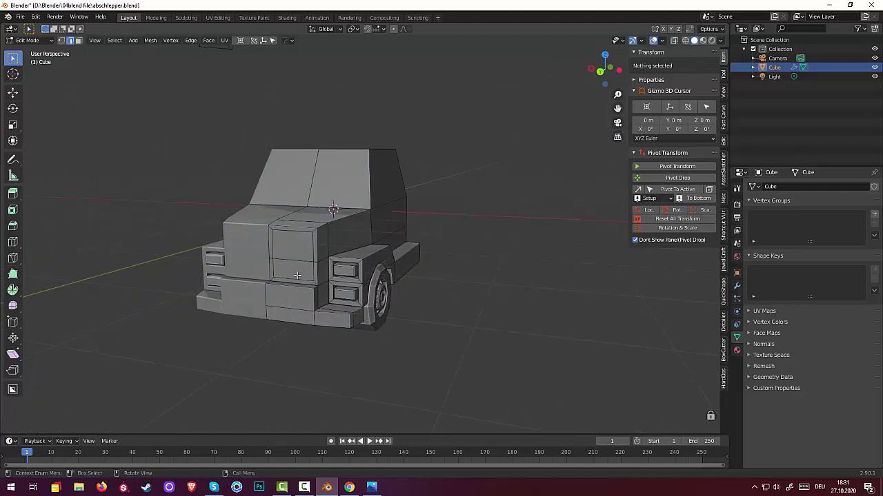
- Select the two inset grille faces in face select mode and extrude them about 0.066 m inward
click(295, 261)
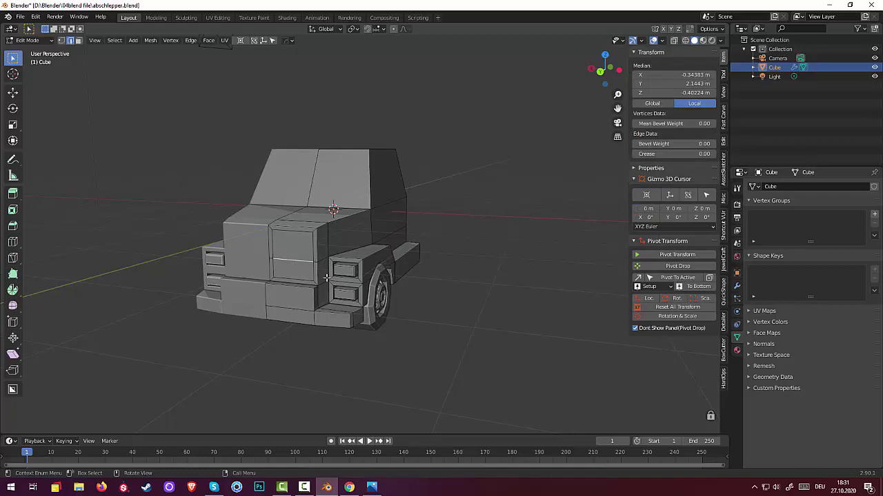
middle_drag(327, 278, 301, 270)
middle_drag(322, 238, 345, 234)
click(79, 40)
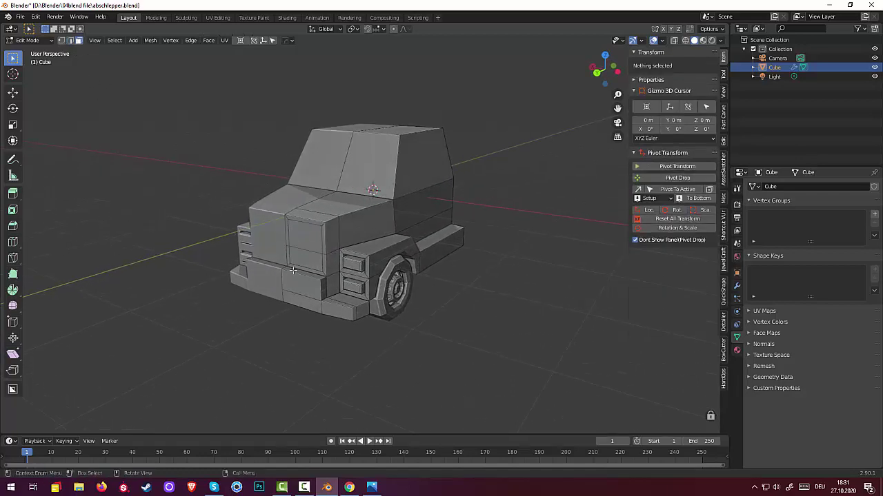
click(298, 238)
shift+click(303, 257)
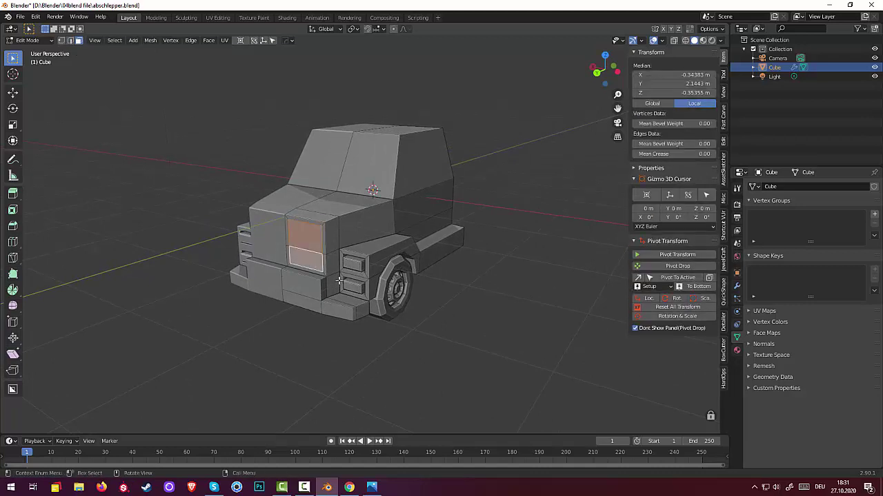
key(e)
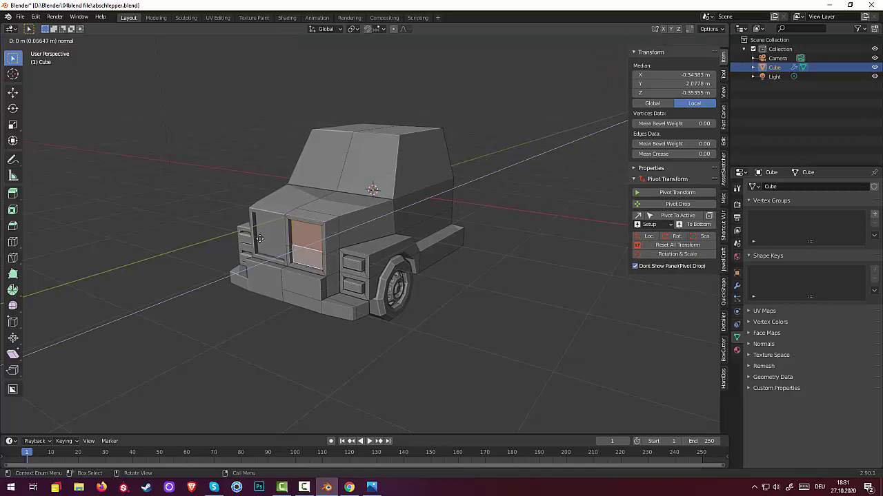
click(259, 238)
middle_drag(582, 357, 288, 284)
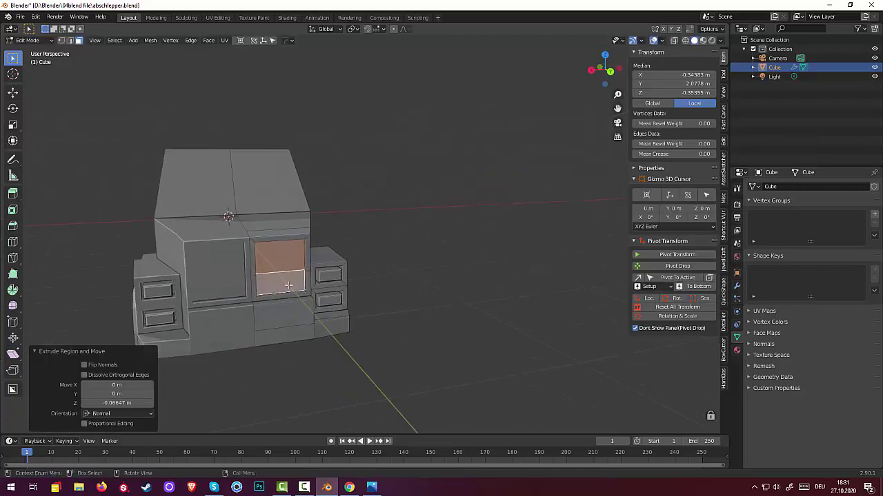
- Try deleting the edges of the two recessed grille faces, and undo the deletion
click(272, 258)
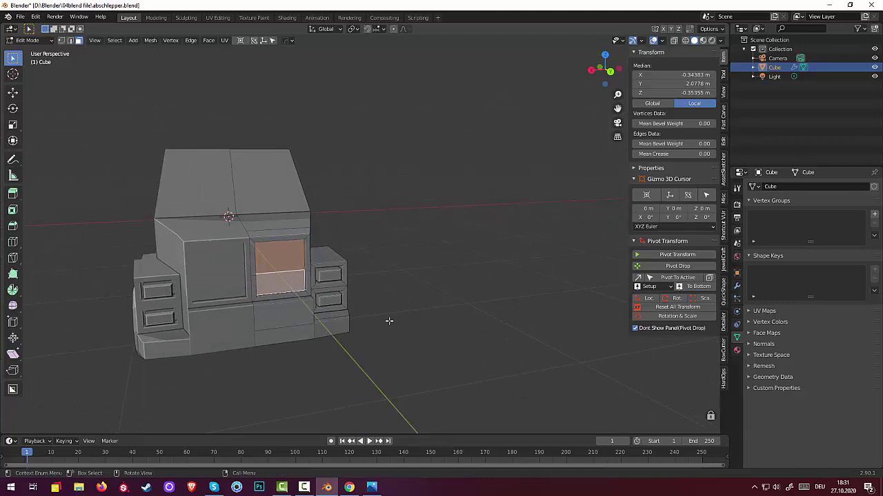
key(x)
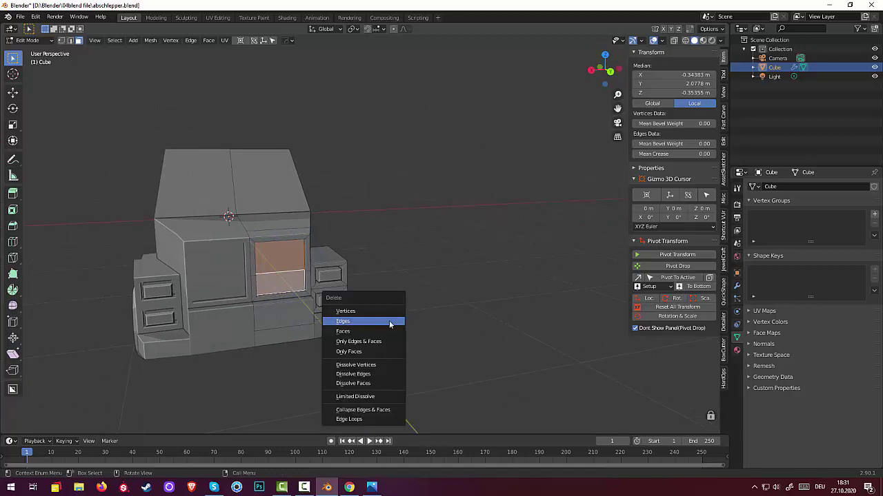
click(389, 322)
middle_drag(394, 320, 344, 323)
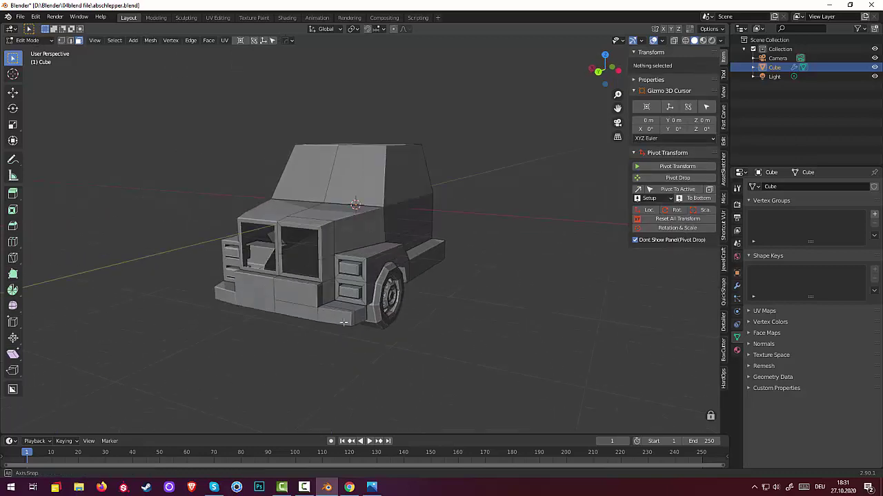
scroll(331, 282, up, 5)
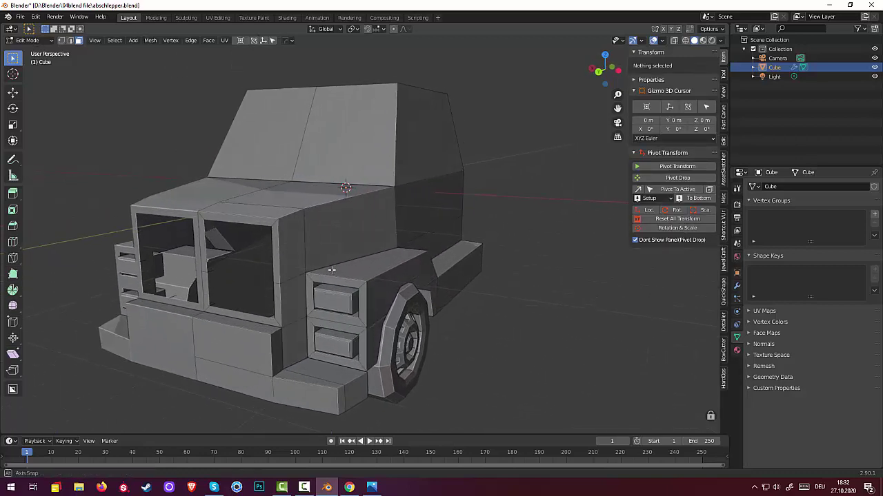
middle_drag(331, 270, 331, 275)
ctrl+click(333, 285)
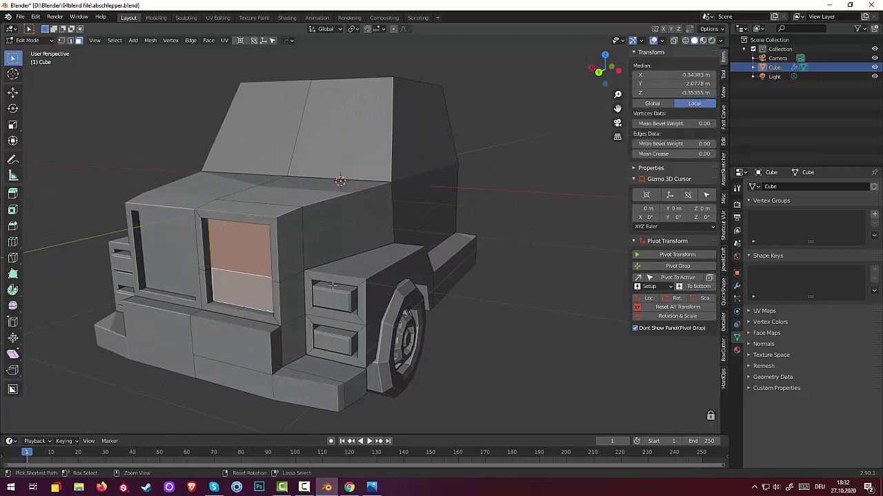
- Deselect the grille faces and examine the recessed grille from the truck's front
key(alt+a)
scroll(522, 379, up, 3)
mouse_move(522, 378)
middle_down()
mouse_move(562, 356)
mouse_move(535, 383)
middle_up()
scroll(562, 356, down, 4)
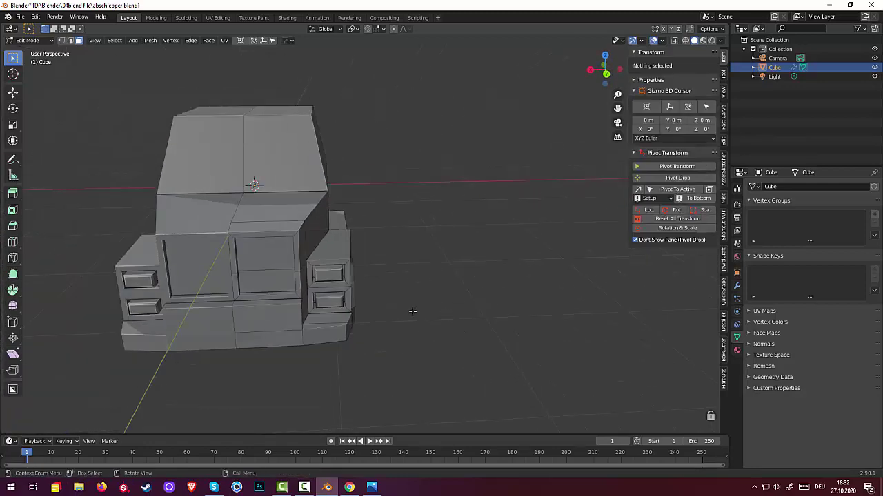
scroll(371, 317, up, 3)
scroll(368, 315, down, 2)
middle_drag(361, 315, 307, 312)
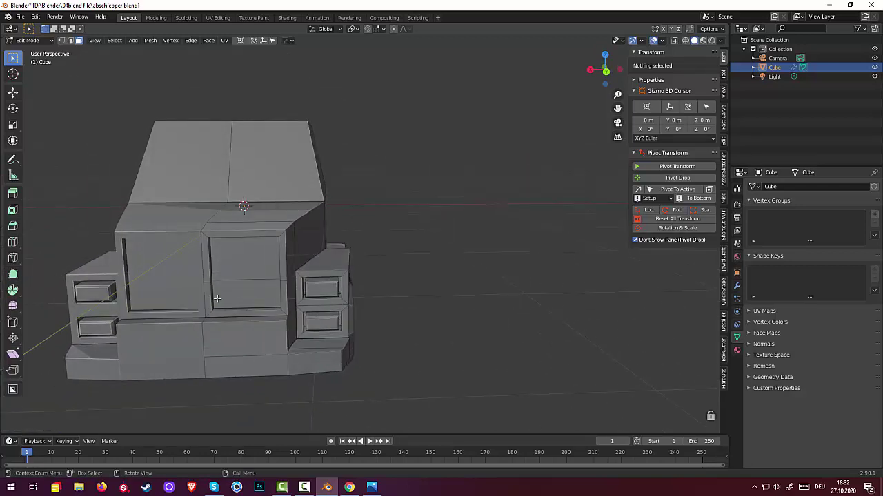
middle_drag(235, 300, 207, 301)
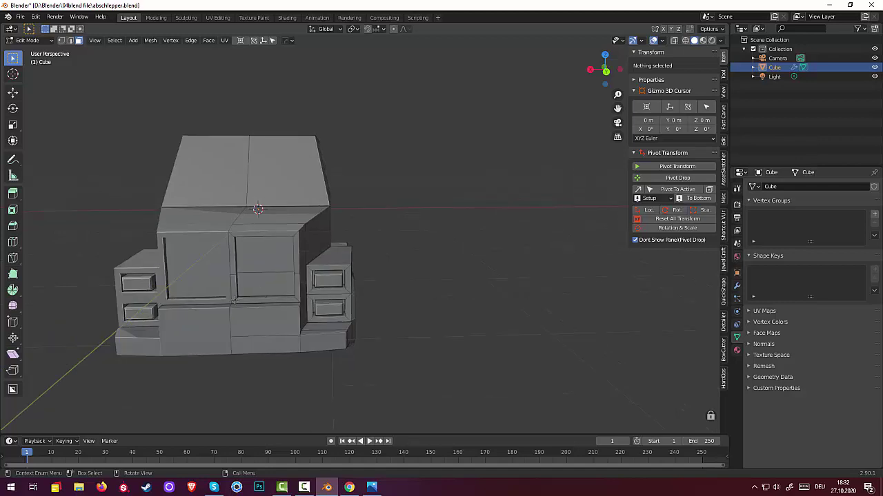
- Bevel the upper front edge of the section directly below the grille by about 0.06 m
middle_drag(285, 324, 266, 331)
click(264, 291)
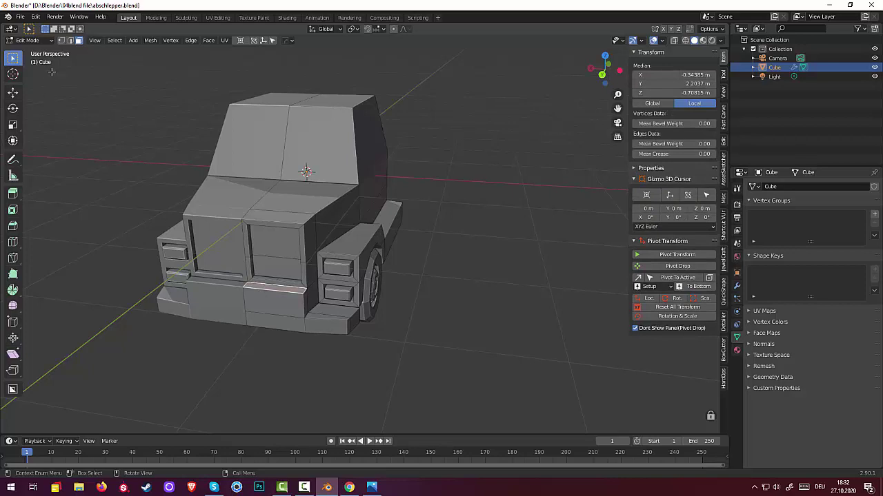
click(70, 40)
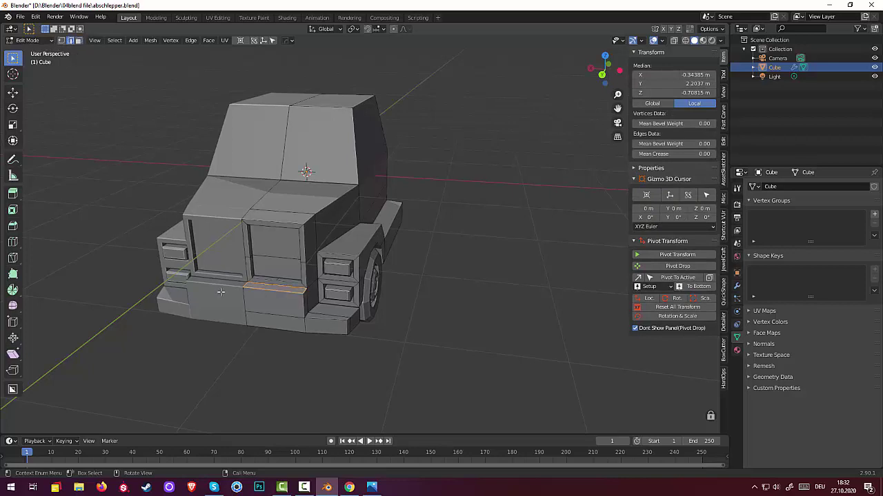
click(269, 291)
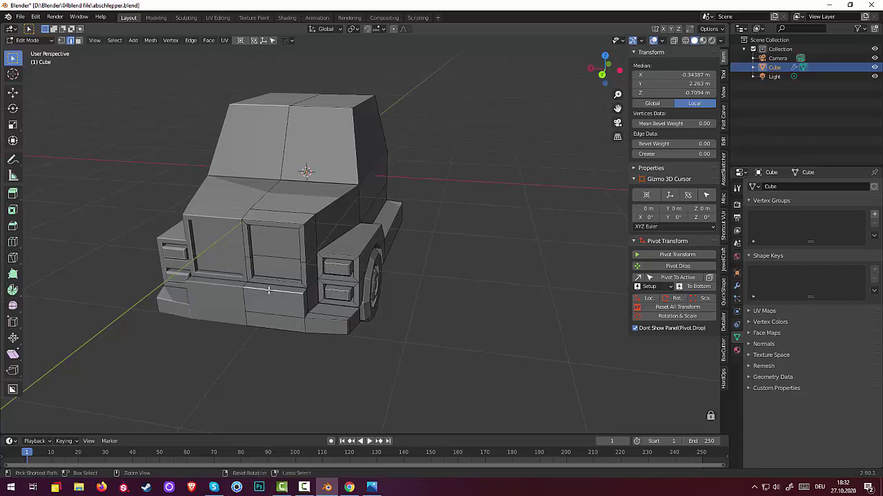
key(ctrl+b)
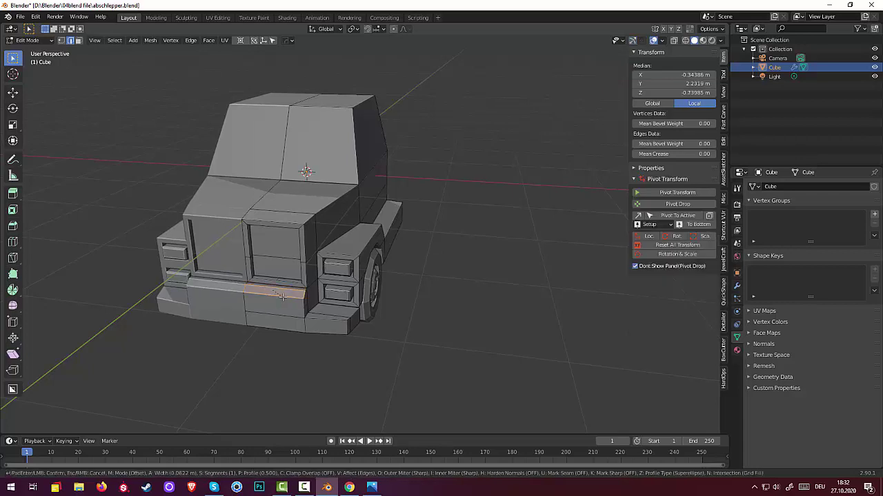
click(282, 295)
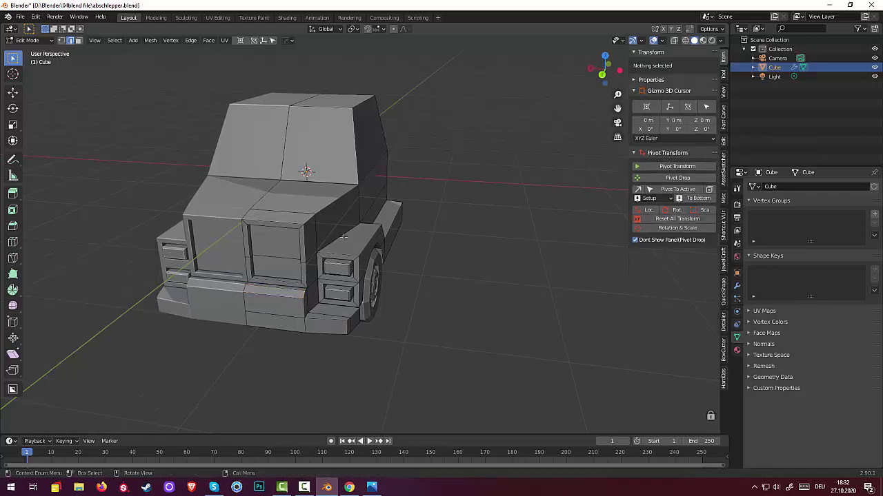
- Bevel the long outer side edge of the engine hood with a width of about 0.05 m and one segment
shift+click(330, 203)
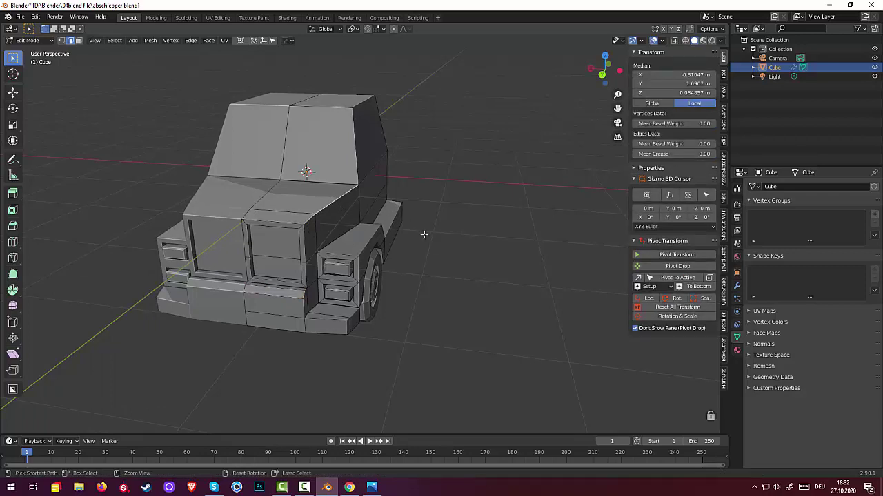
key(ctrl+b)
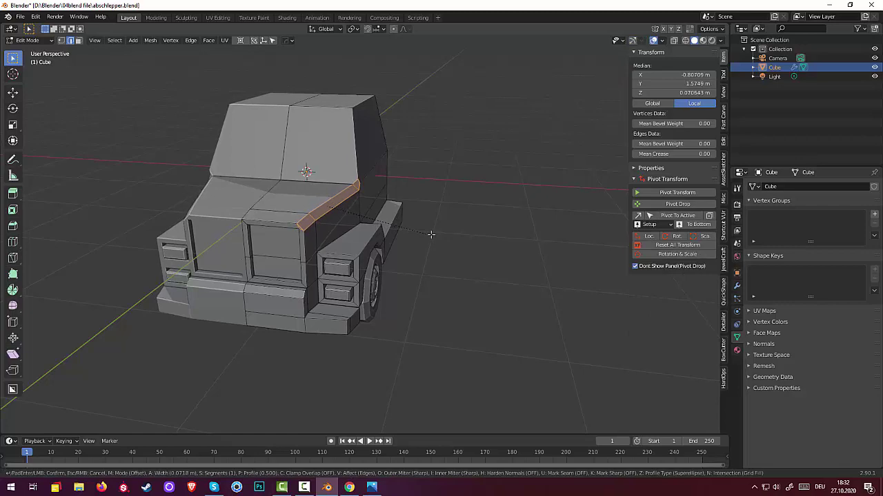
click(430, 233)
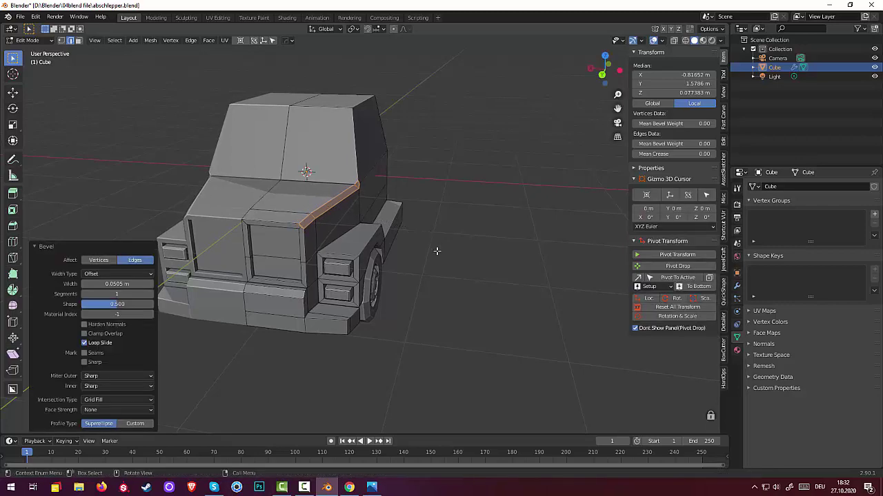
click(436, 251)
middle_drag(436, 251, 397, 265)
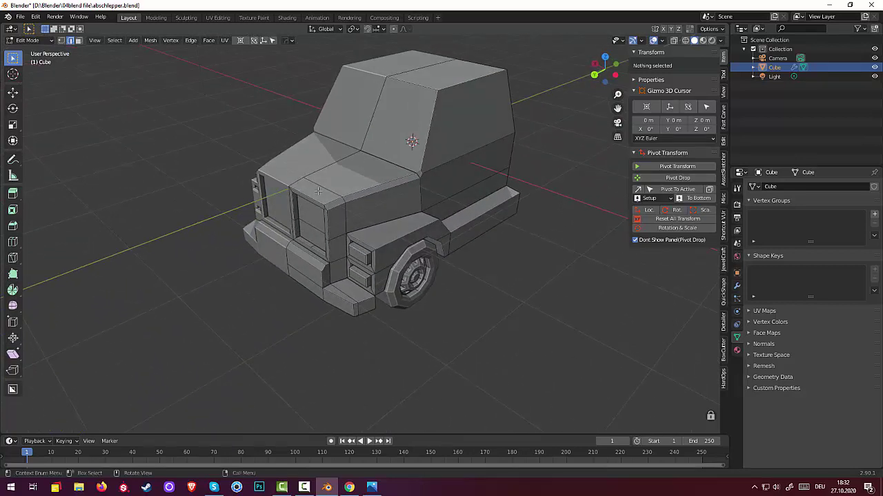
click(346, 183)
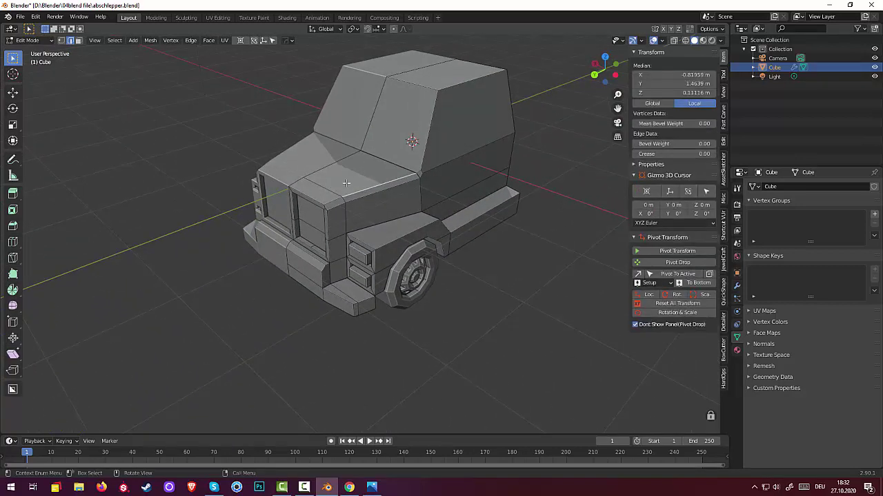
mouse_move(467, 274)
middle_down()
mouse_move(510, 253)
mouse_move(538, 253)
mouse_move(459, 270)
middle_up()
click(252, 262)
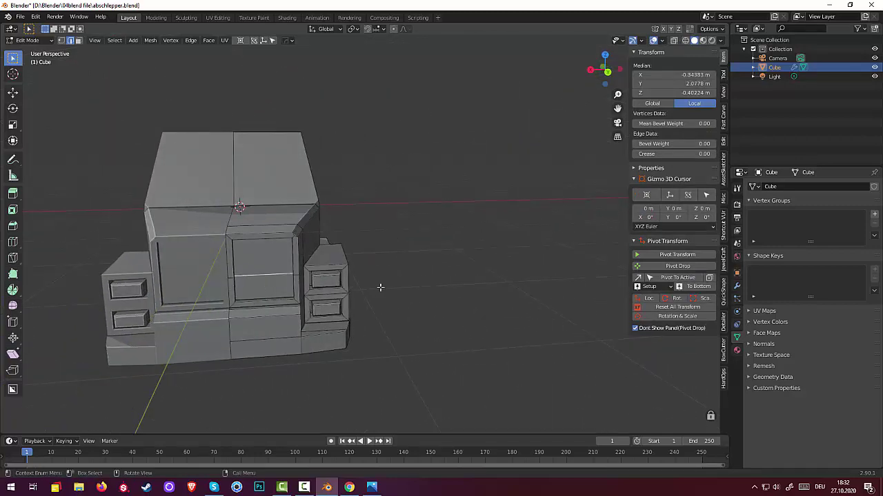
click(448, 305)
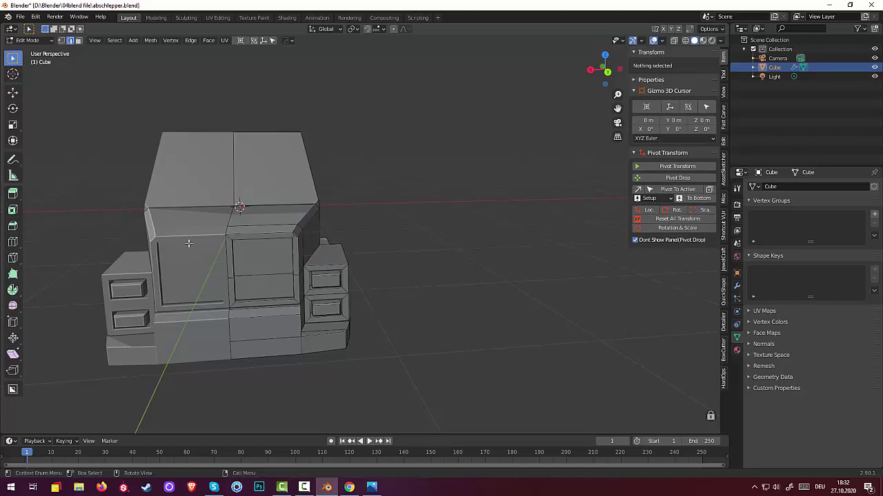
- Try adding a cube within the truck mesh, scaling it to 0.727 and extruding it, and undo the addition
key(shift+a)
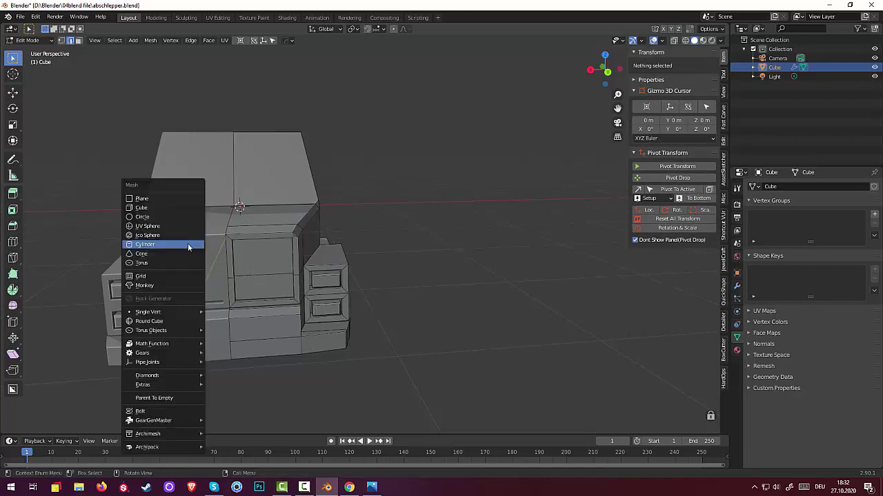
click(156, 208)
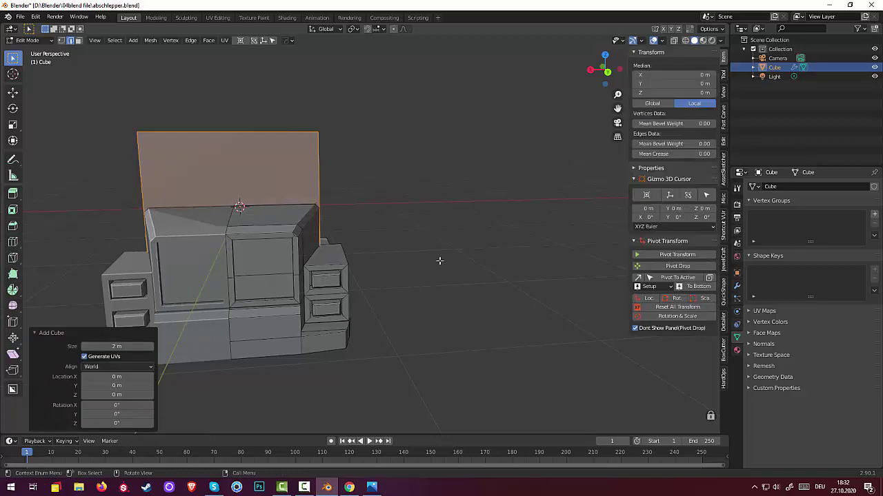
key(s)
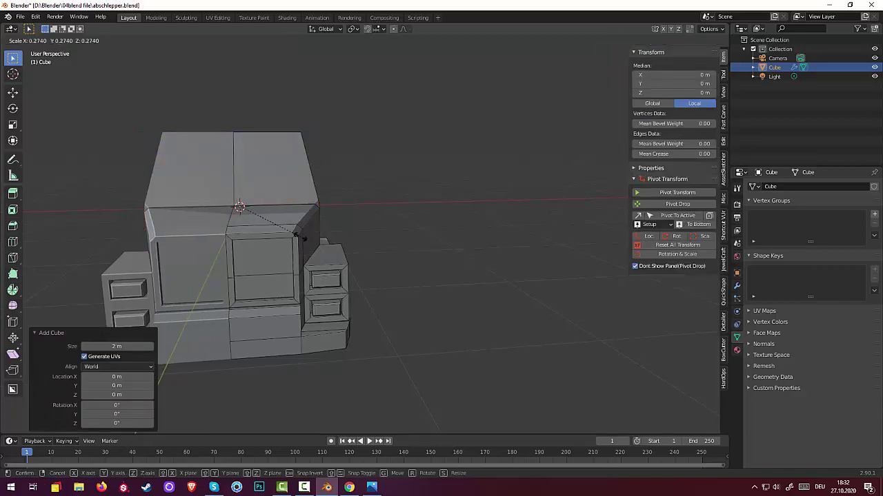
click(415, 232)
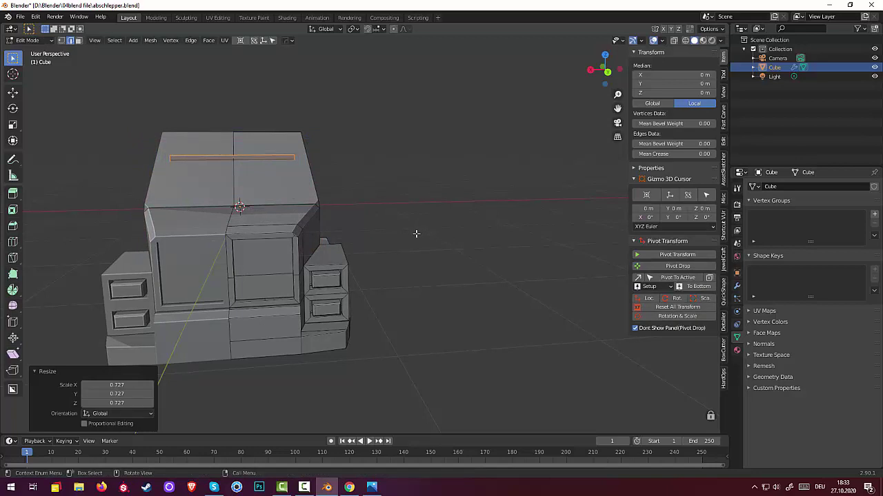
key(e)
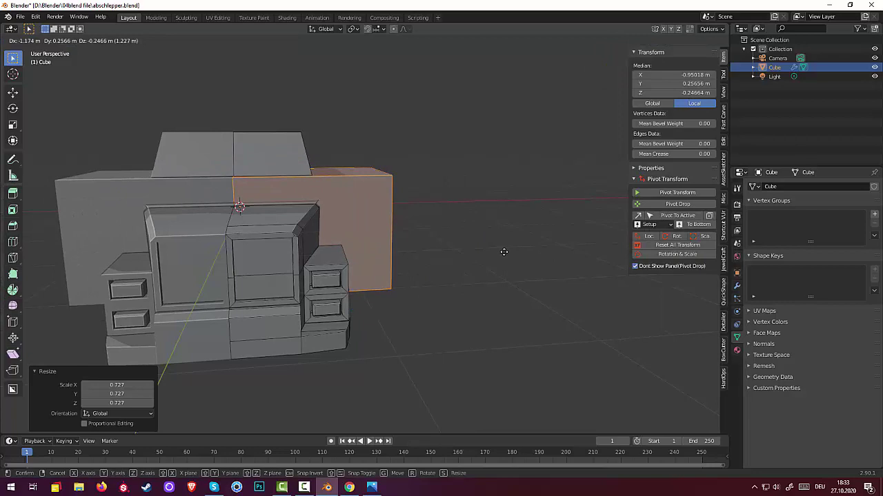
key(Escape)
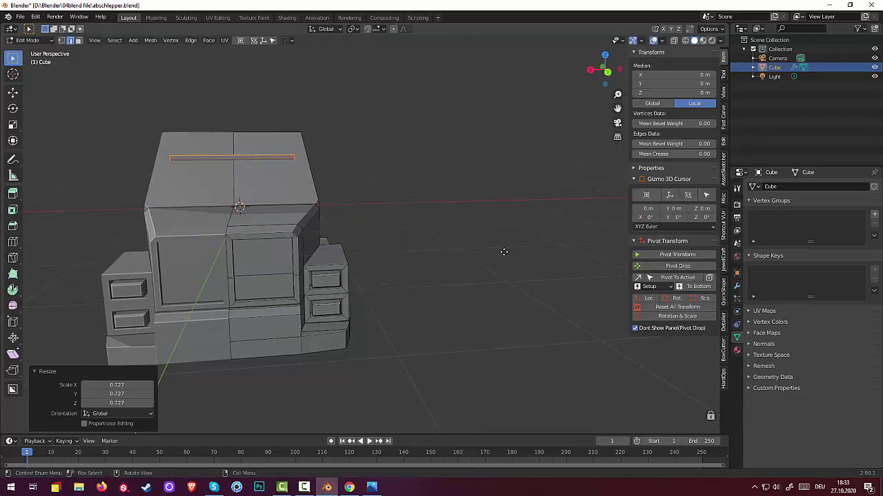
key(ctrl+z)
key(alt+a)
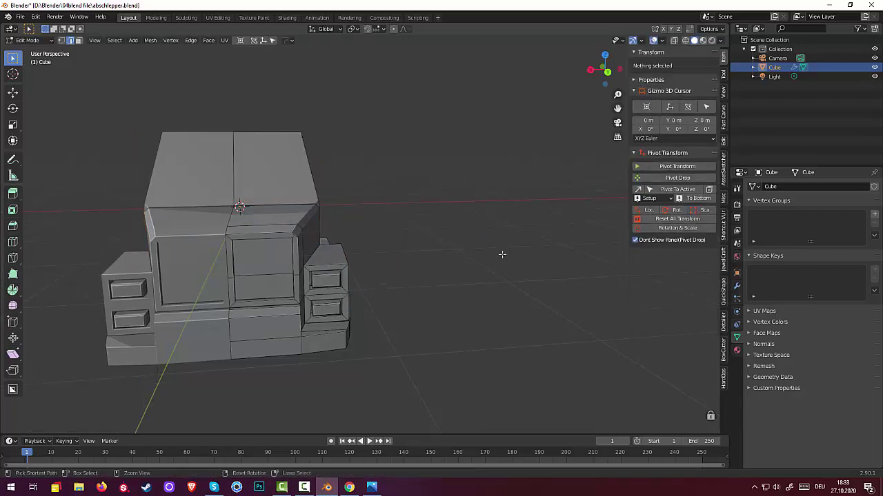
- Switch to Object Mode, deselect the truck and add a 2 m cube as a separate object
click(28, 40)
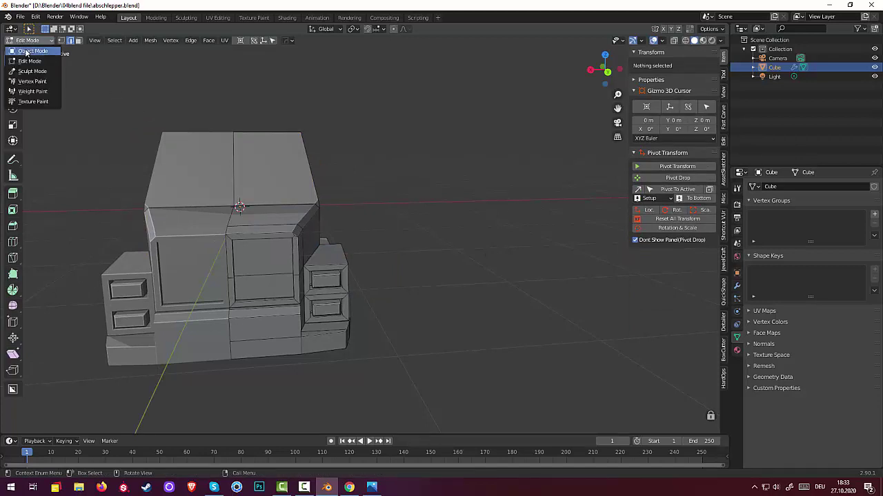
click(26, 52)
click(461, 269)
middle_drag(462, 270, 495, 290)
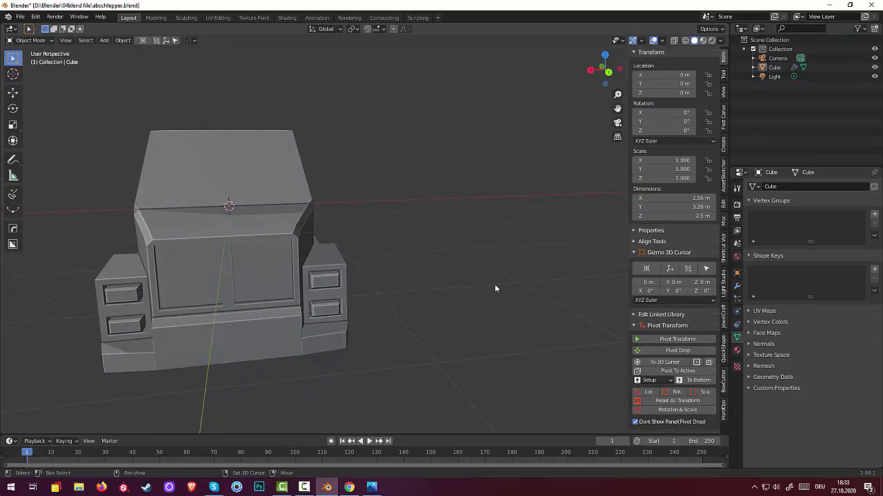
key(shift+a)
mouse_move(492, 288)
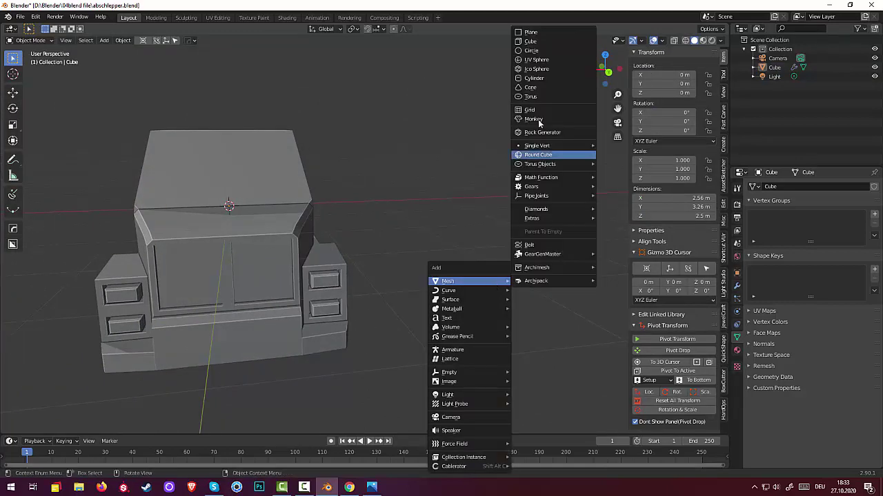
click(532, 42)
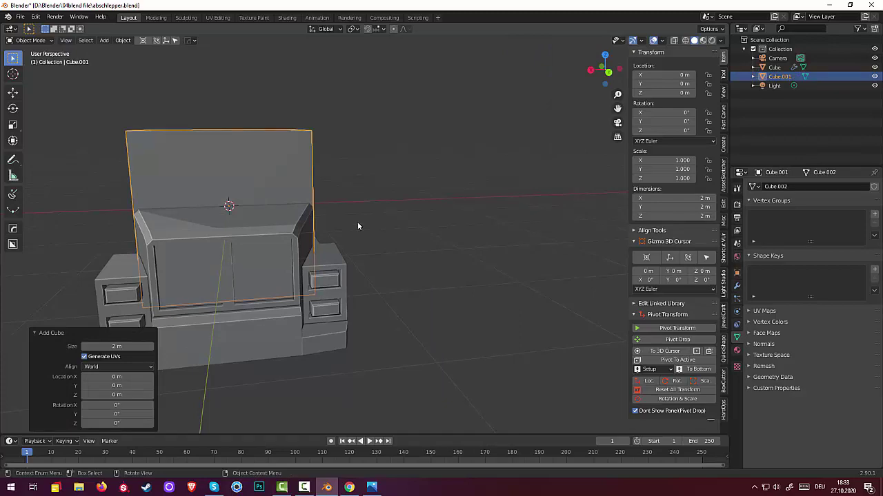
- Move the new cube about 3.54 m along the Y axis so it stands in front of the truck
middle_drag(374, 224, 269, 254)
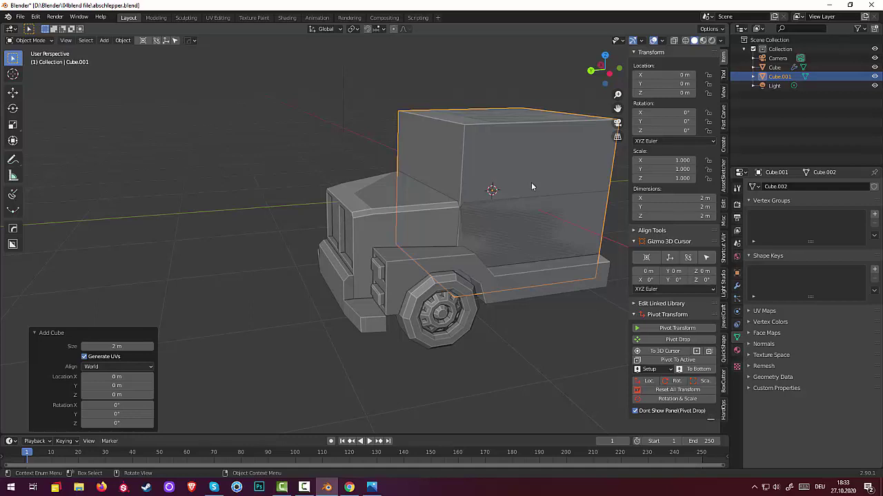
key(g)
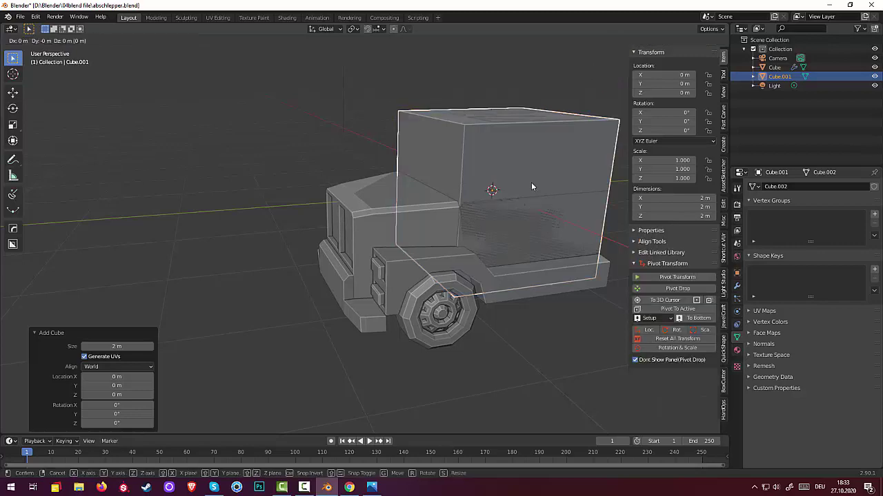
key(y)
click(260, 201)
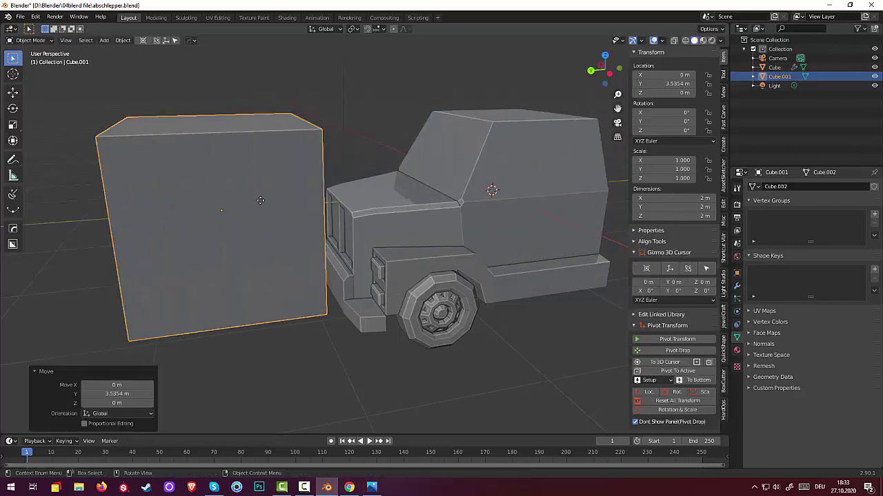
- Scale the cube uniformly to about 0.315 and narrow it along X by a factor of about 0.144
middle_drag(260, 201, 457, 231)
scroll(460, 227, down, 5)
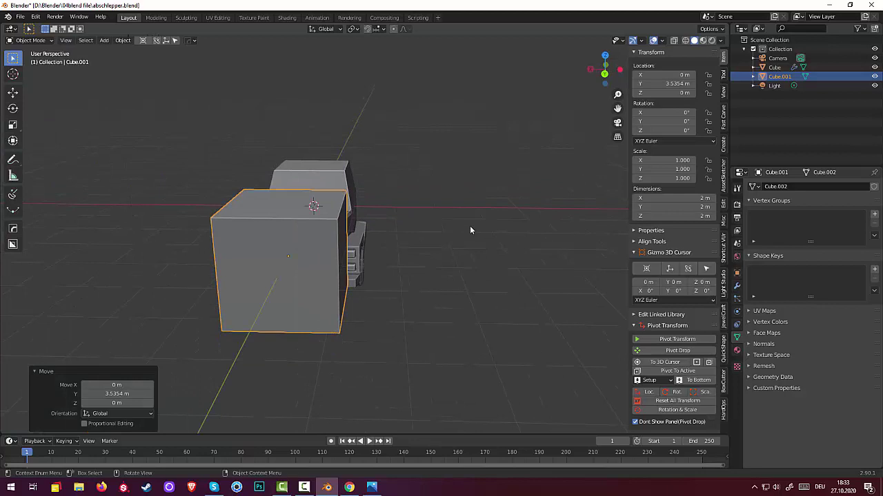
key(s)
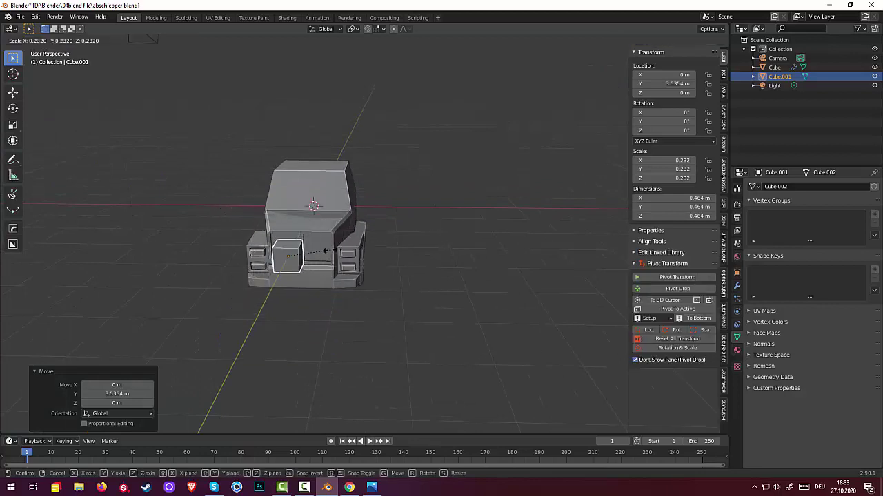
click(448, 312)
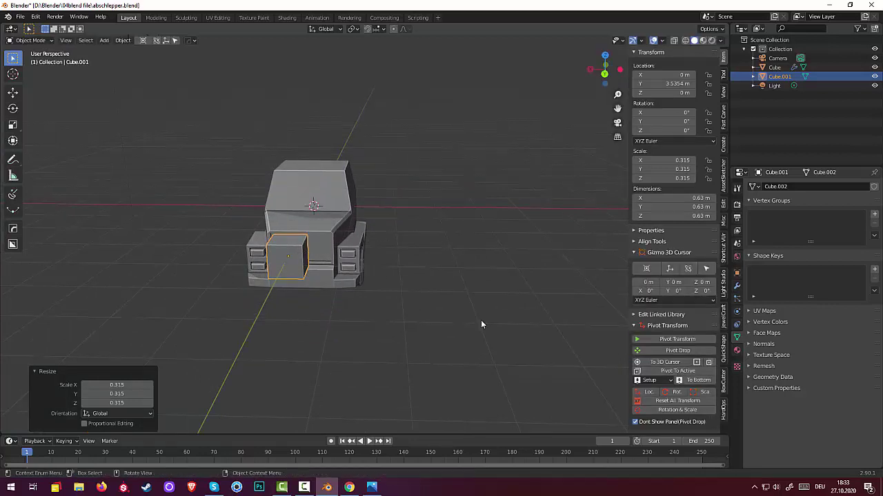
key(s)
key(x)
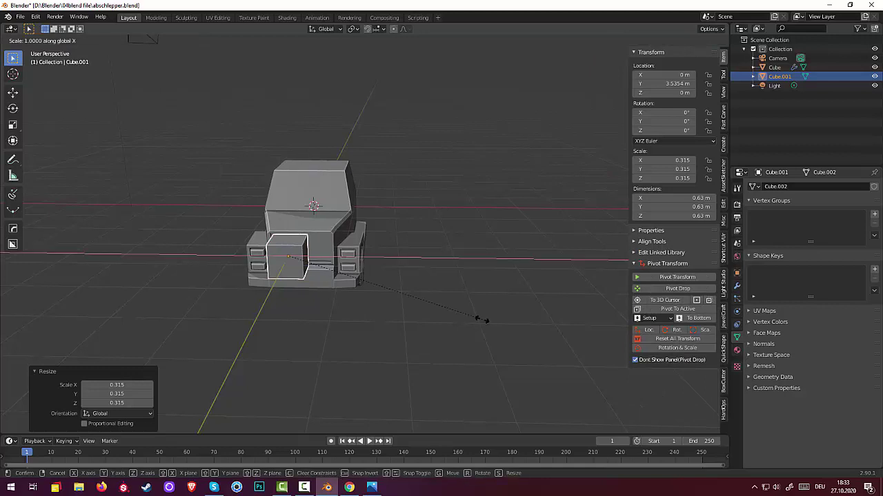
click(320, 267)
- Scale the flat plate along Y by about 0.185 to form a thin upright bar
middle_drag(320, 269, 316, 292)
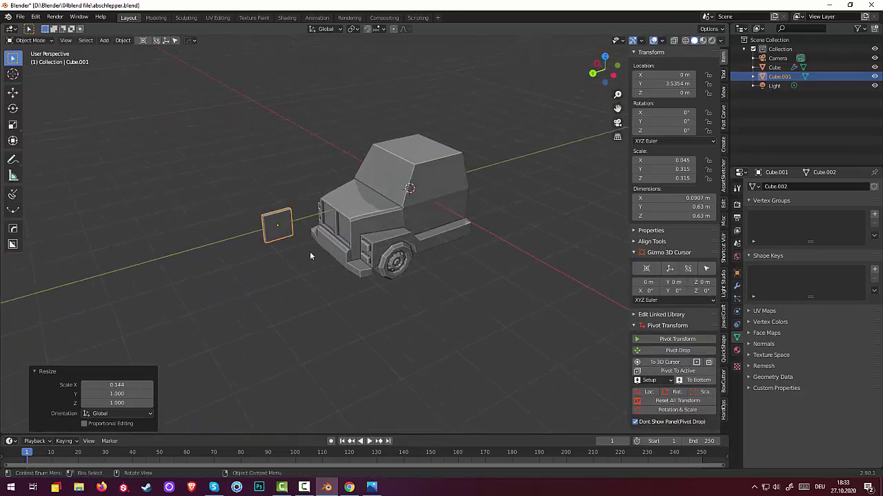
key(s)
key(y)
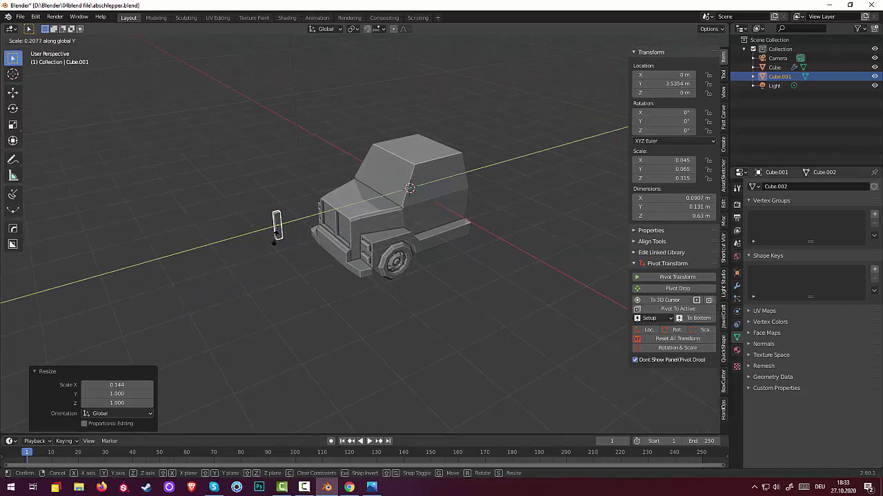
click(275, 239)
- In the right side view, move the upright bar about -1.446 m along Y and -0.321 m along Z into the radiator recess
middle_drag(275, 238, 295, 222)
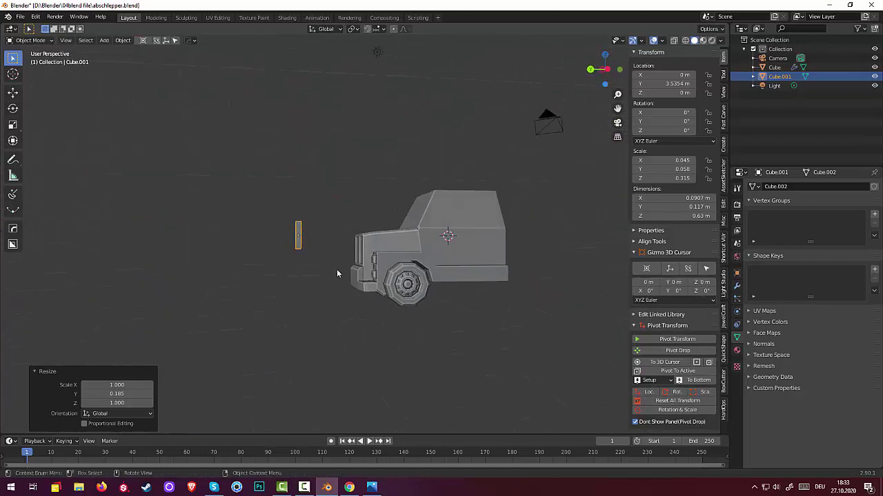
key(KP_5)
key(KP_3)
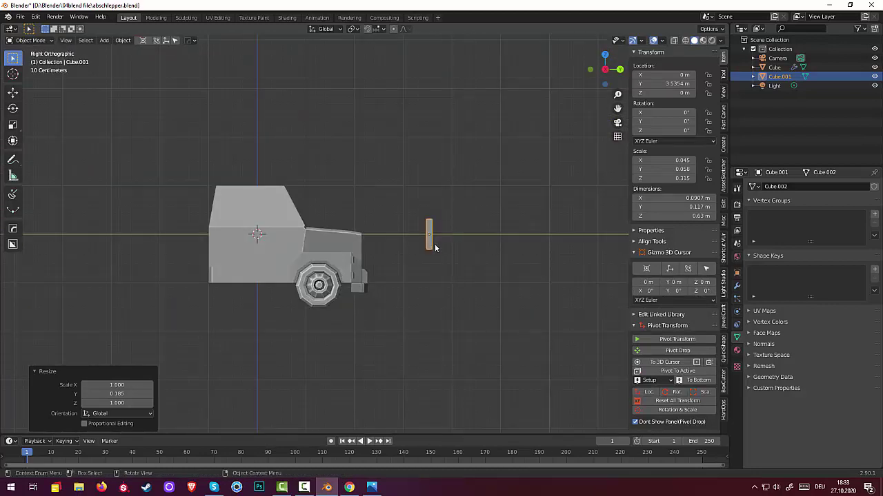
key(g)
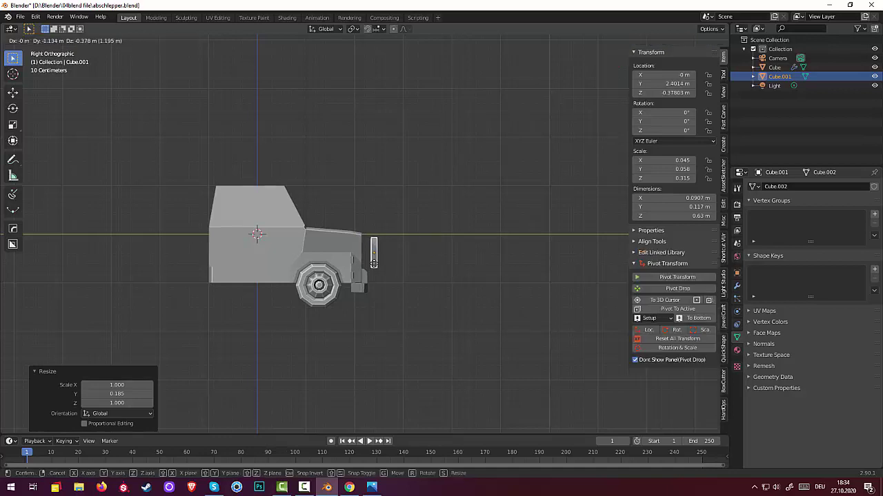
click(360, 262)
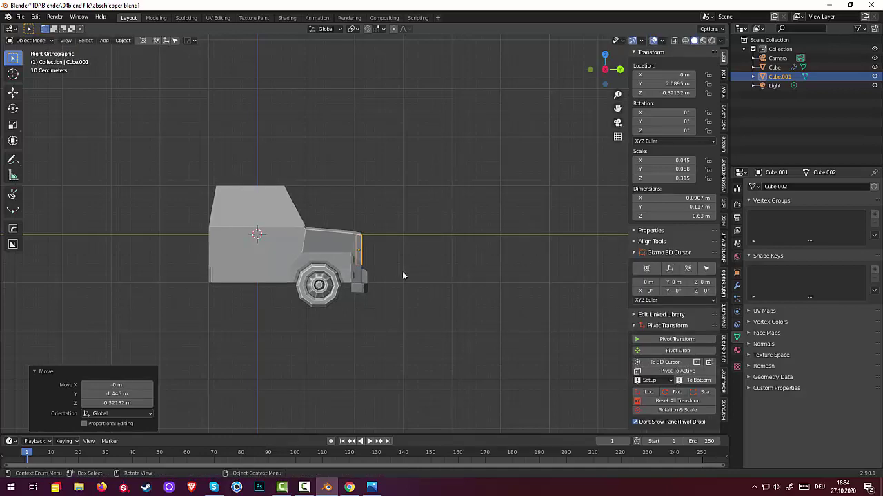
- Narrow the grille bar along X by a factor of about 0.743
middle_drag(402, 271, 321, 313)
scroll(324, 281, up, 6)
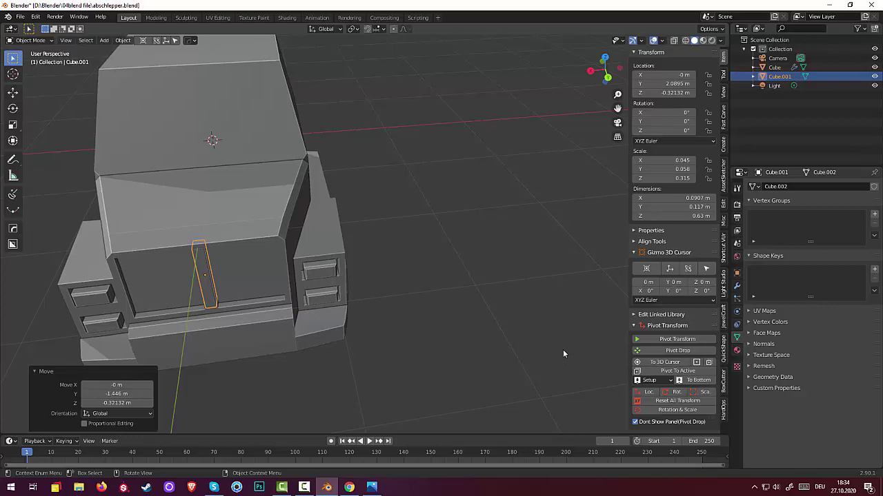
key(s)
key(x)
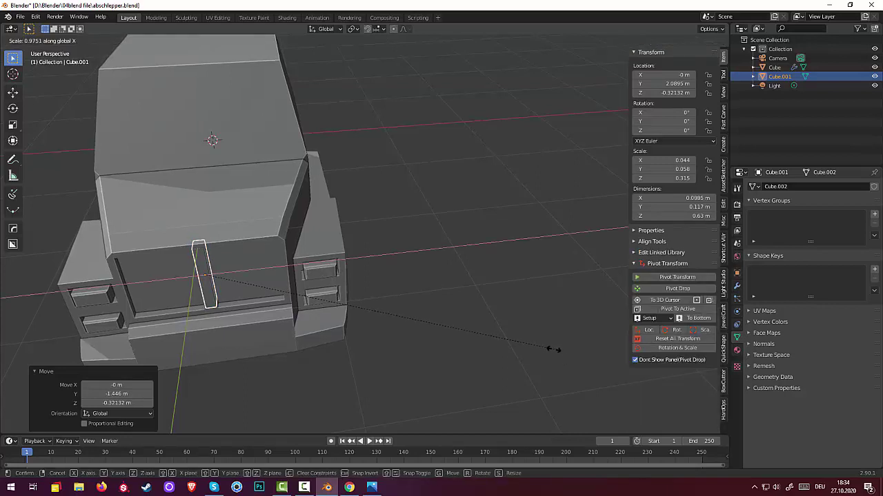
click(465, 324)
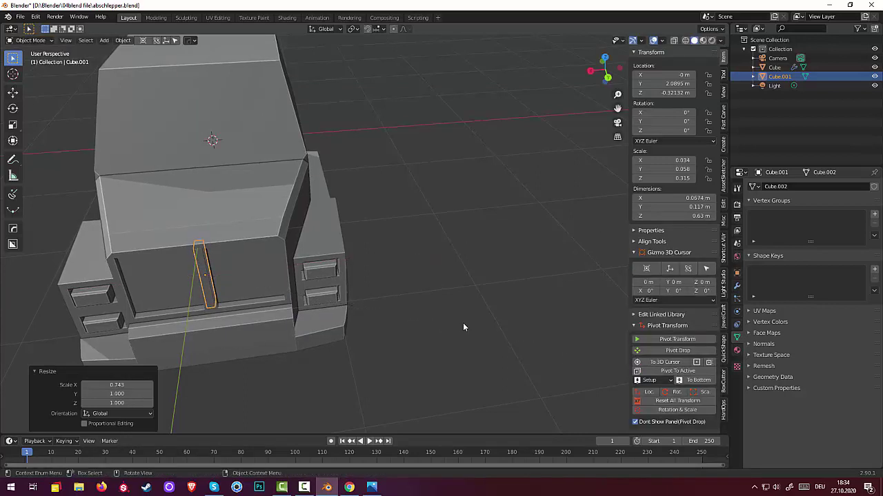
- Stretch the grille bar along Z by about 1.081 and lower it about 0.012 m to fit the recess height
middle_drag(463, 323, 462, 274)
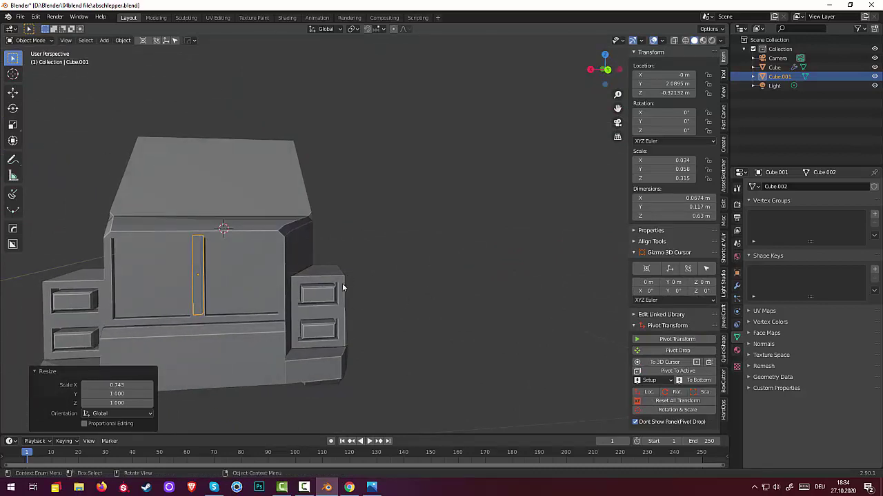
key(s)
key(z)
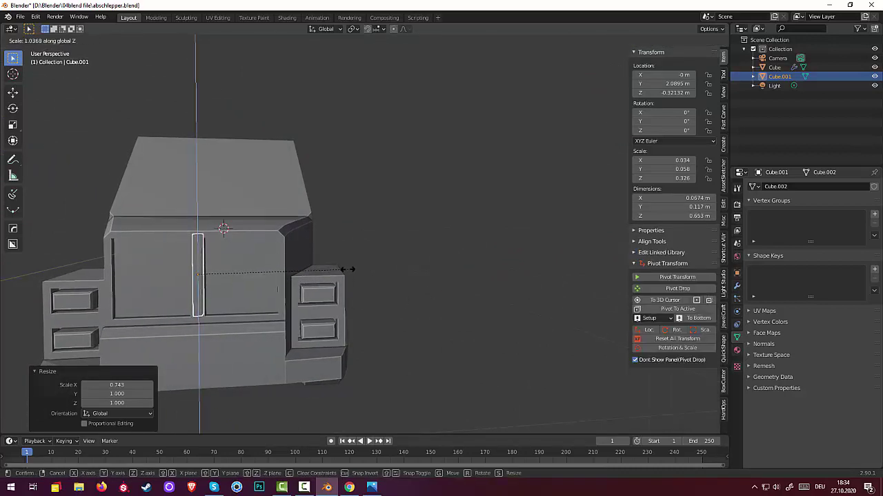
click(353, 262)
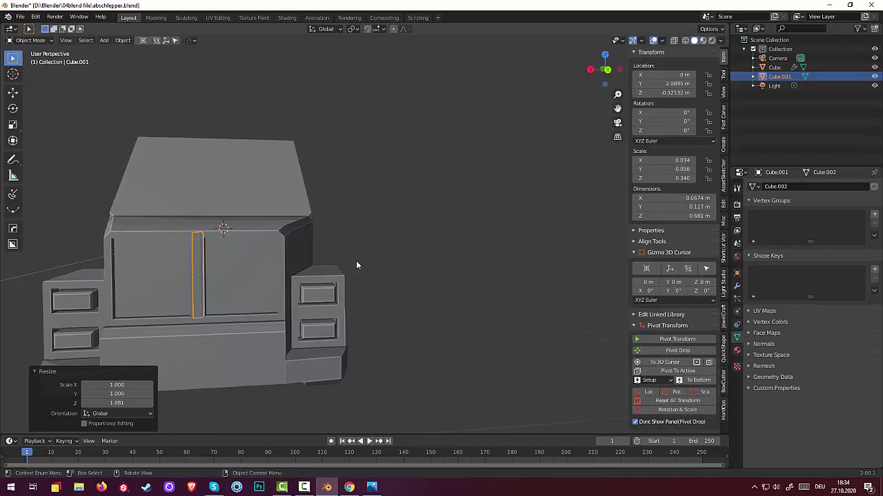
key(g)
key(z)
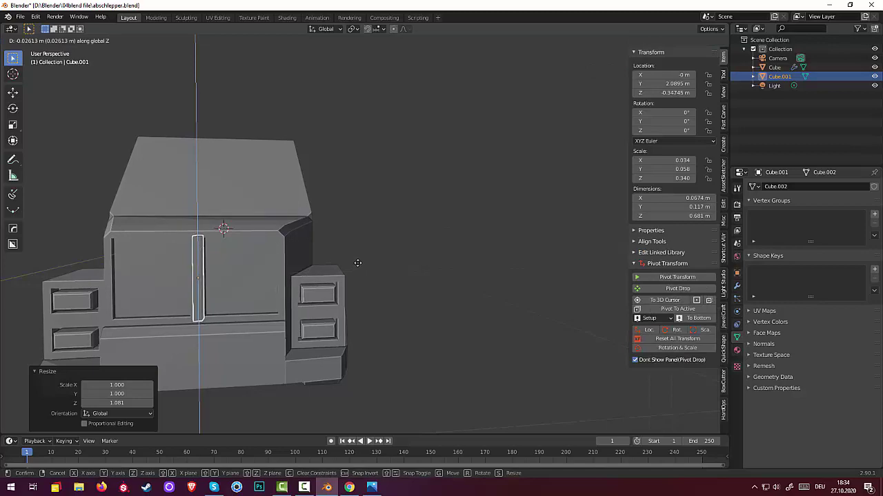
click(360, 270)
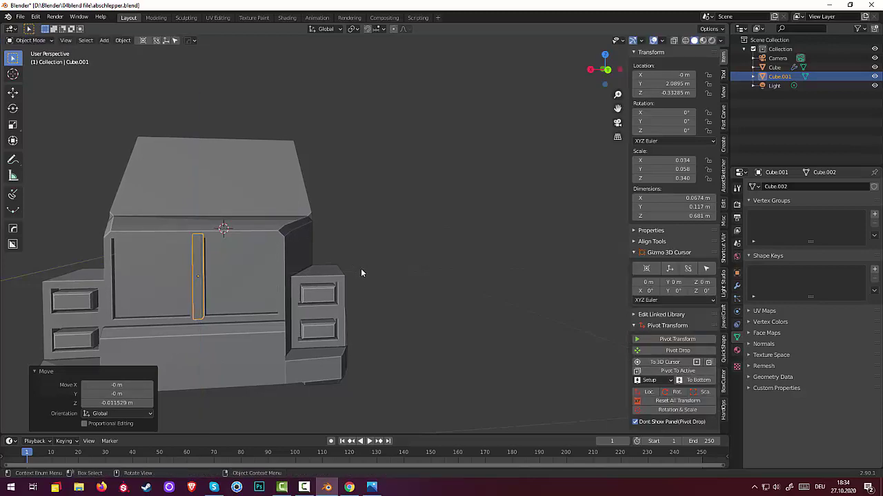
- In the back orthographic view, move the grille bar about -0.342 m along X and -0.030 m along Z
key(KP_1)
scroll(360, 272, up, 3)
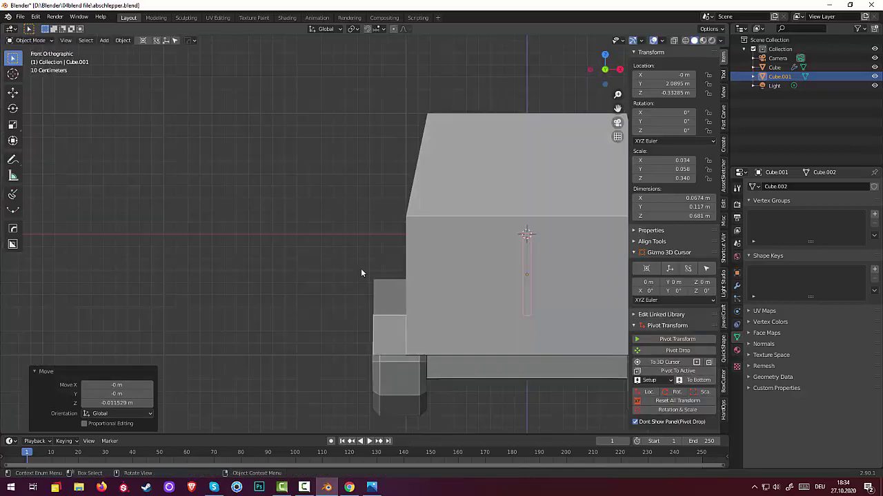
key(ctrl+KP_1)
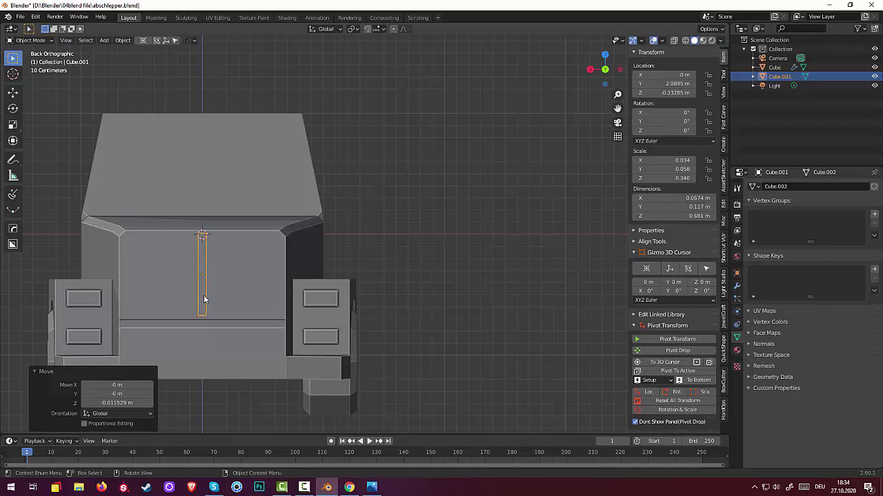
key(g)
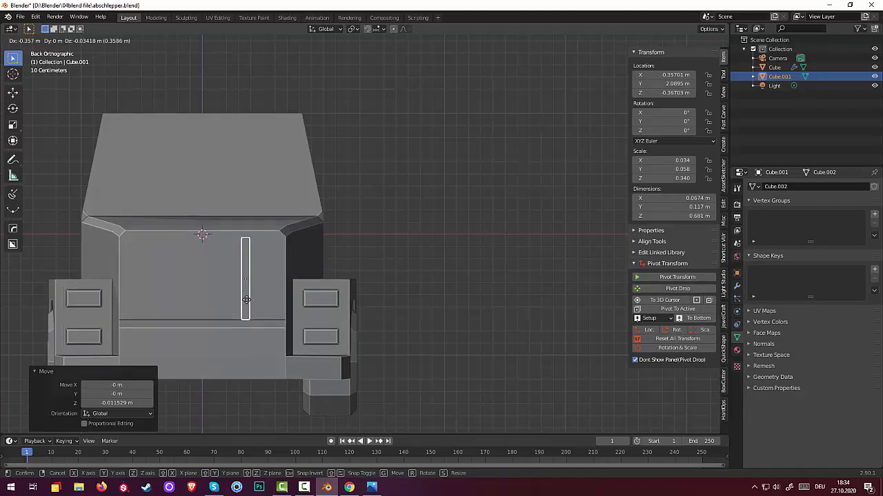
click(248, 301)
- Push the grille bar about 0.011 m deeper into the recess along Y
middle_drag(248, 304, 479, 373)
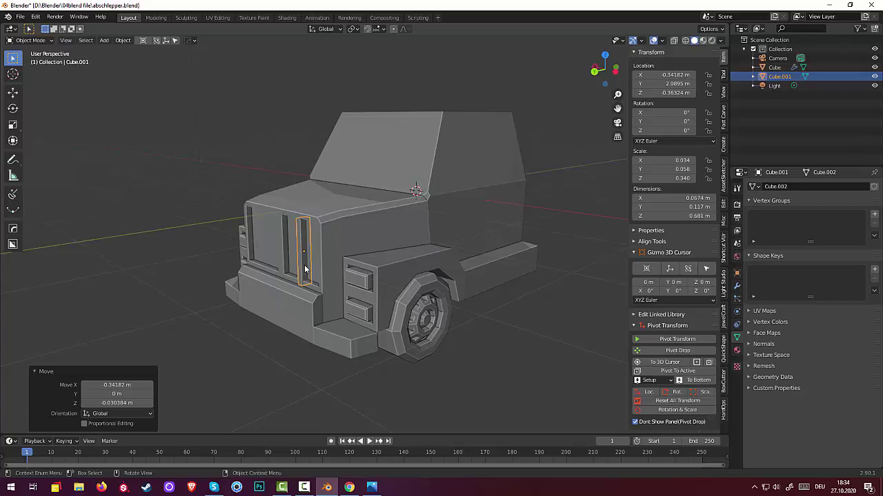
key(g)
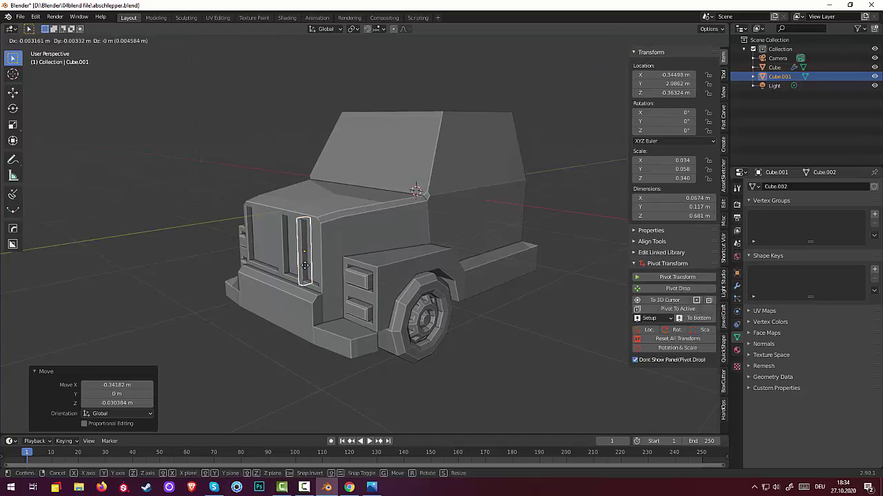
key(y)
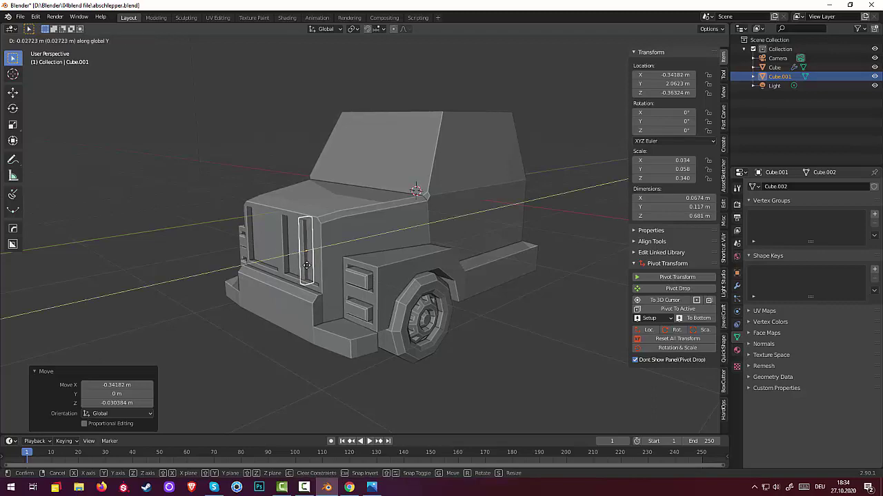
click(306, 266)
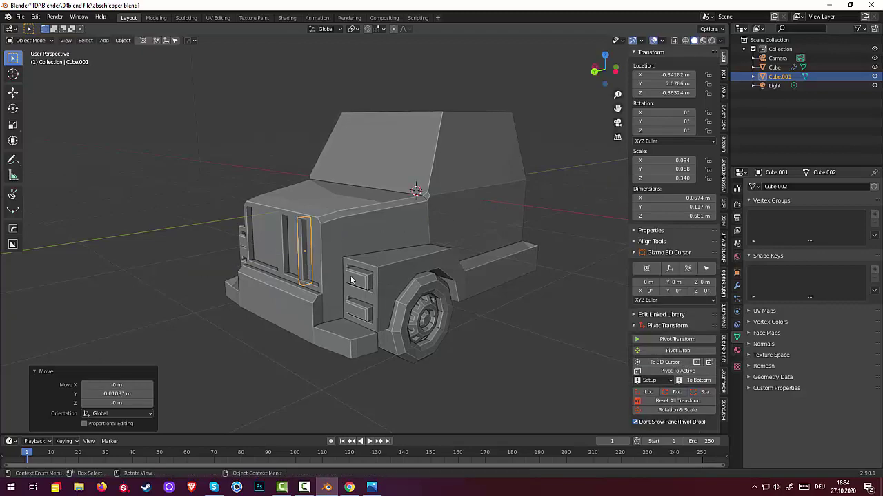
- Apply all transforms of the grille bar so its location is zeroed and its scale is 1
middle_drag(310, 268, 406, 263)
key(KP_8)
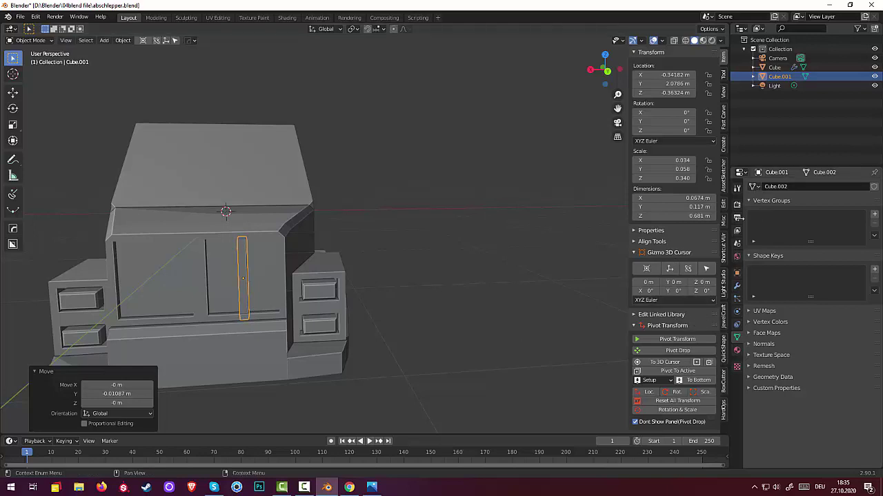
click(660, 404)
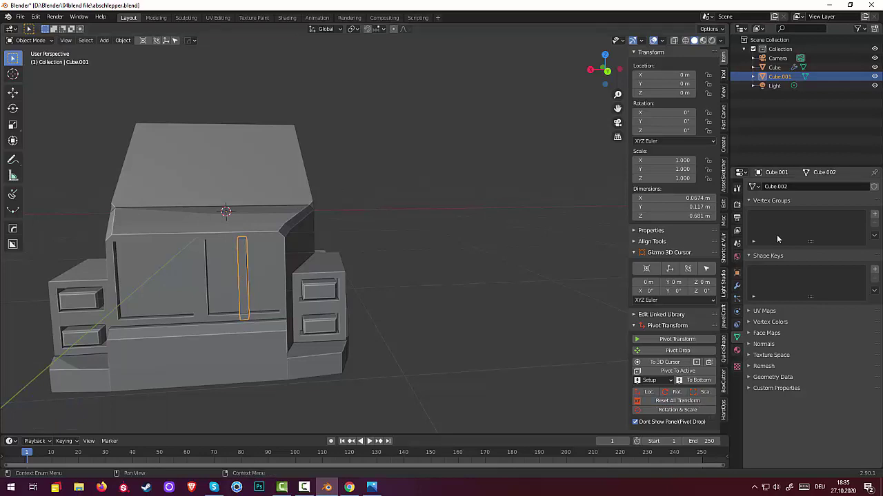
- Add an Array modifier to the grille bar with a relative X offset of 1.7 and a count of 4
click(738, 290)
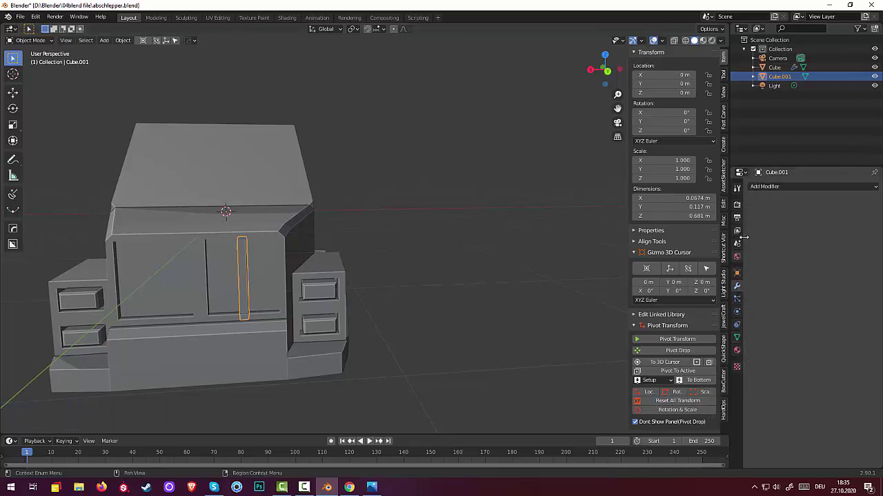
click(812, 186)
click(691, 208)
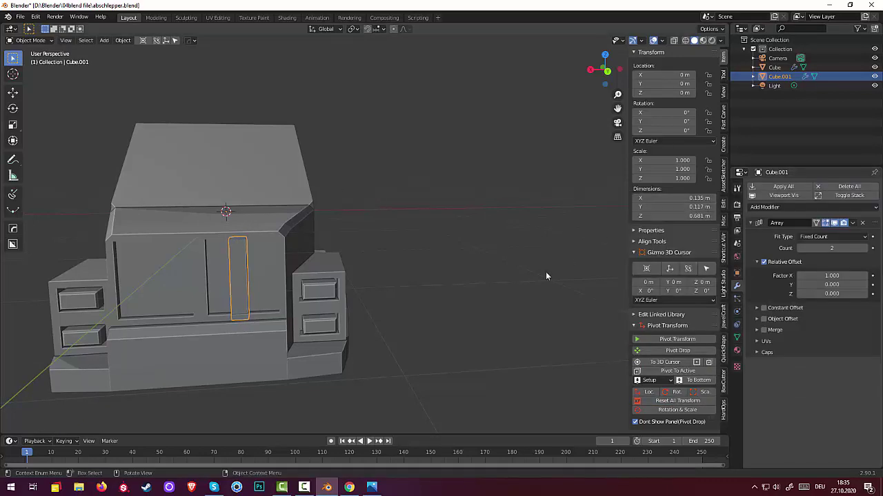
drag(832, 275, 854, 275)
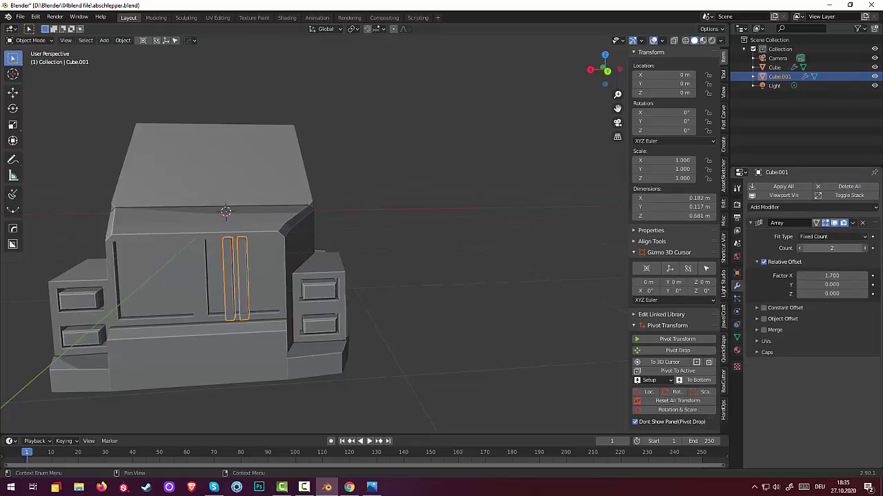
drag(824, 243, 843, 245)
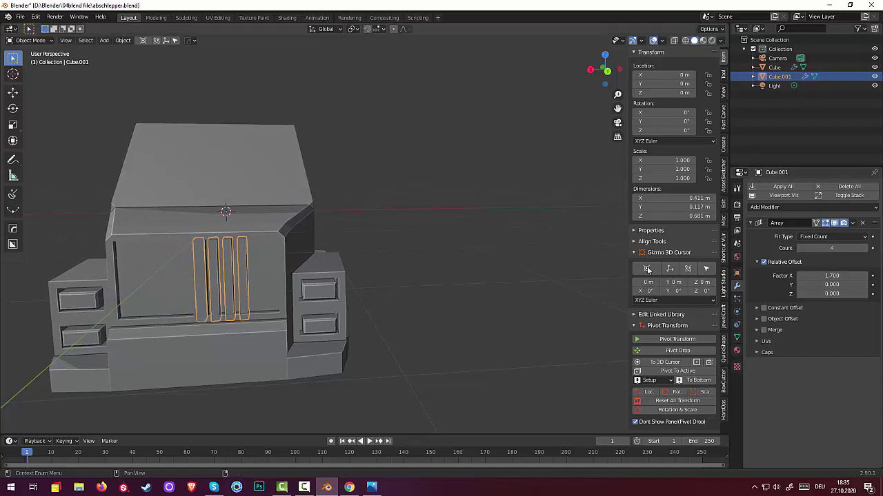
- Move the row of arrayed grille bars about -0.161 m along the X axis
mouse_move(445, 260)
middle_down()
mouse_move(448, 236)
mouse_move(431, 251)
middle_up()
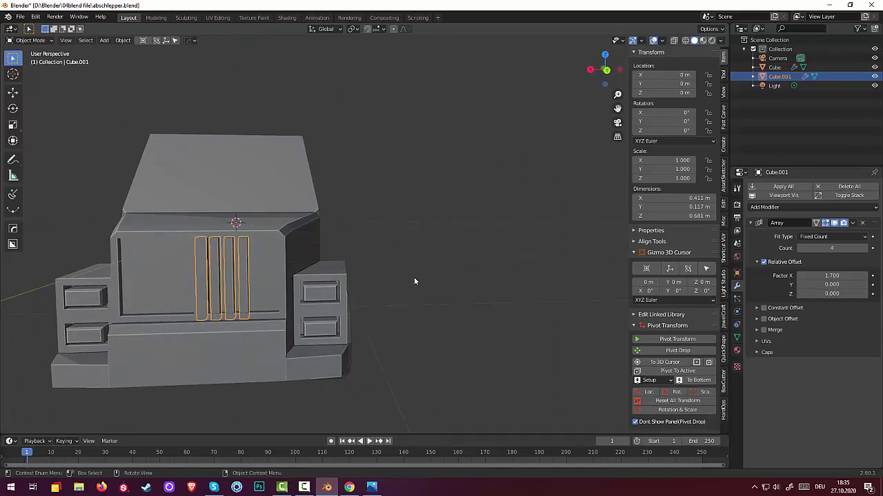
key(g)
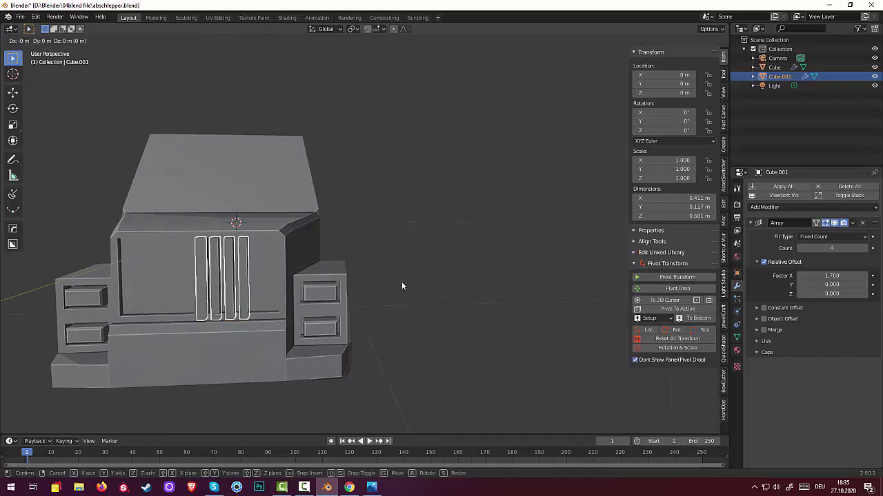
key(x)
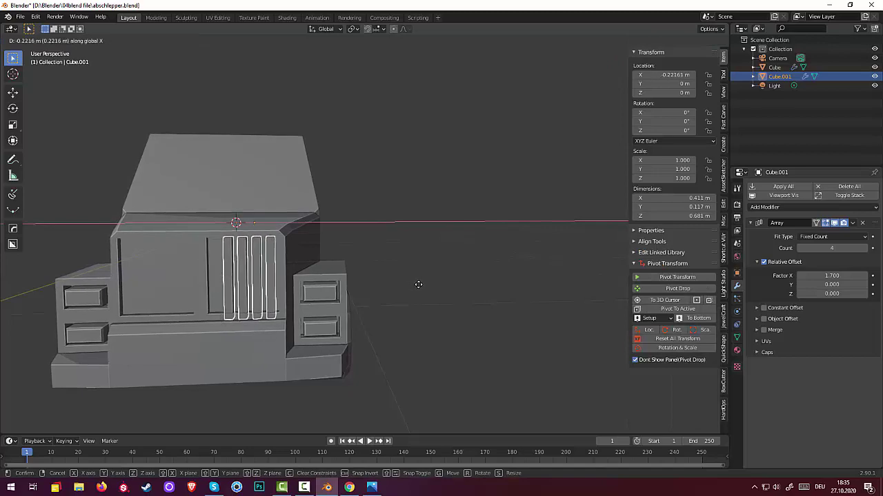
click(414, 286)
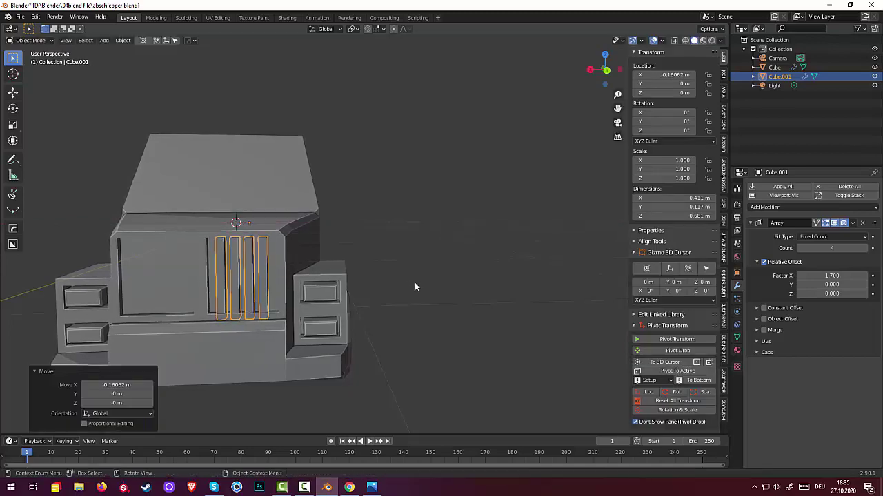
- Raise the array count to 5, shift the bars about -0.06 m along X, and deselect them
middle_drag(415, 286, 400, 305)
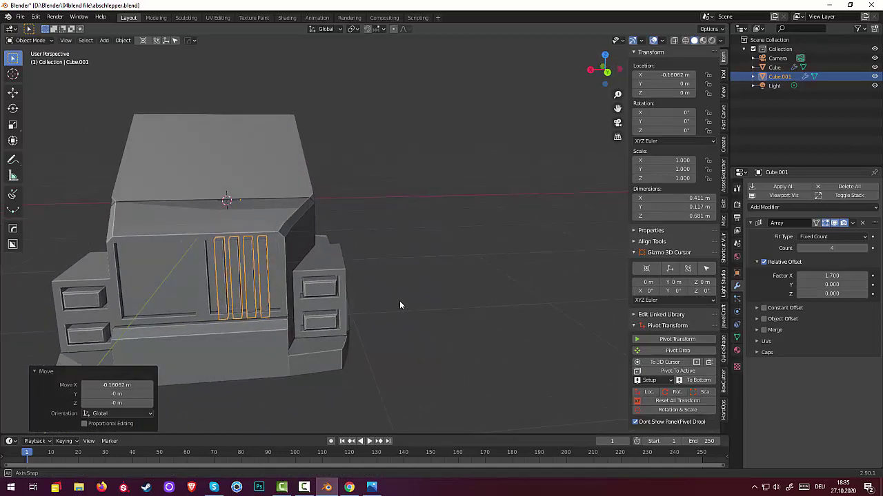
click(866, 250)
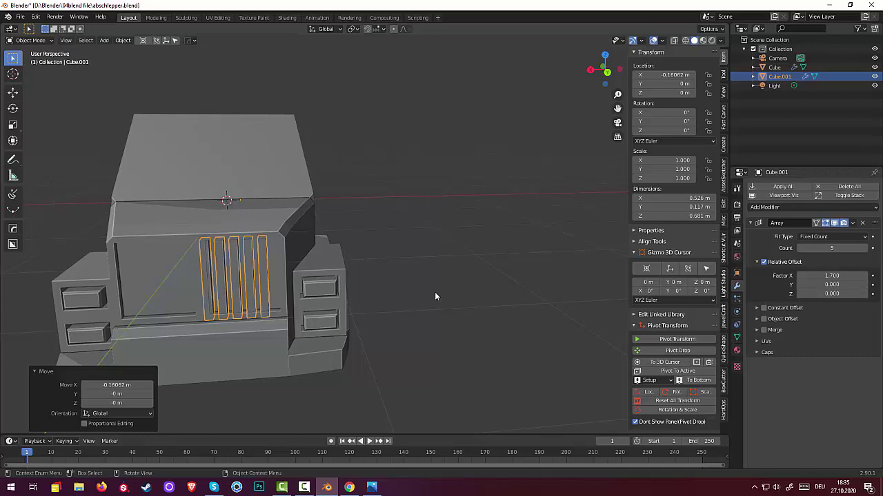
key(g)
key(x)
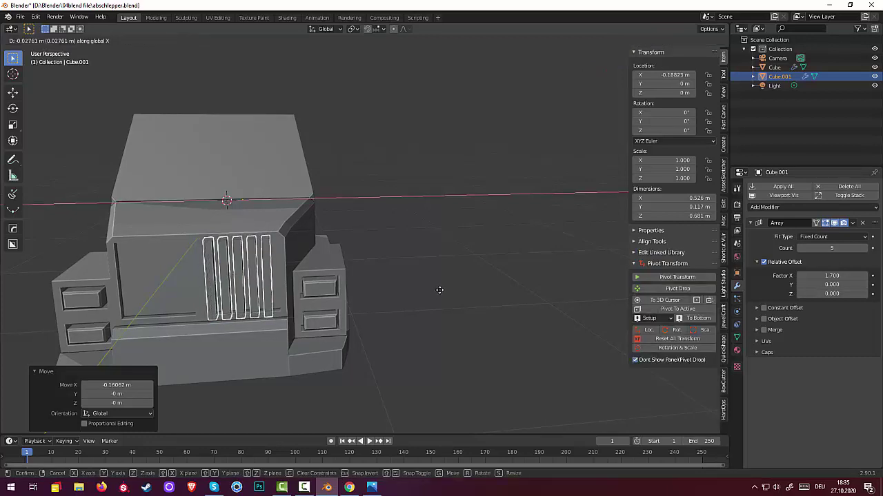
click(431, 297)
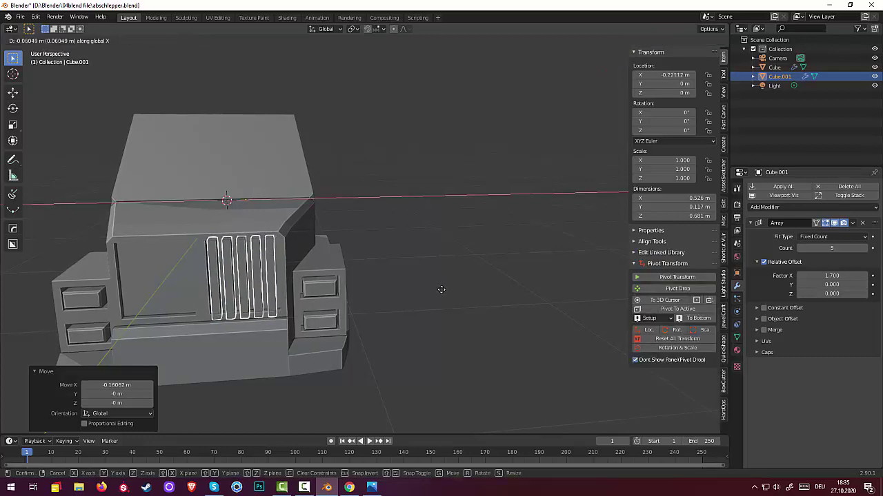
click(419, 300)
- Apply the Array modifier on the row of grille bars, then apply all of the row's transforms
mouse_move(423, 299)
middle_down()
mouse_move(426, 260)
mouse_move(408, 280)
mouse_move(414, 305)
middle_up()
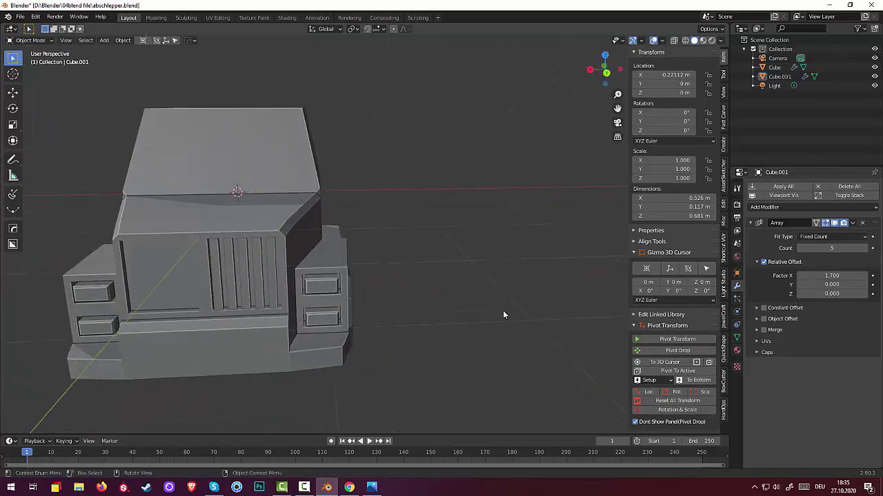
click(855, 227)
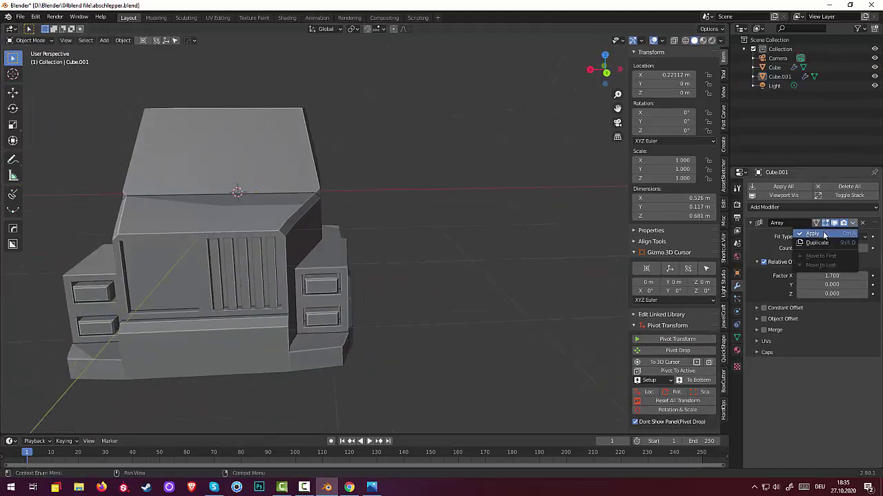
click(828, 234)
click(214, 271)
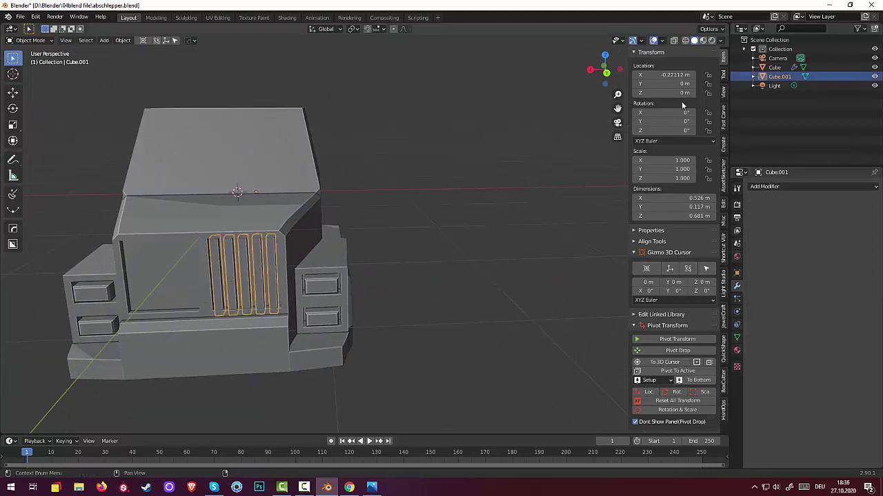
click(677, 400)
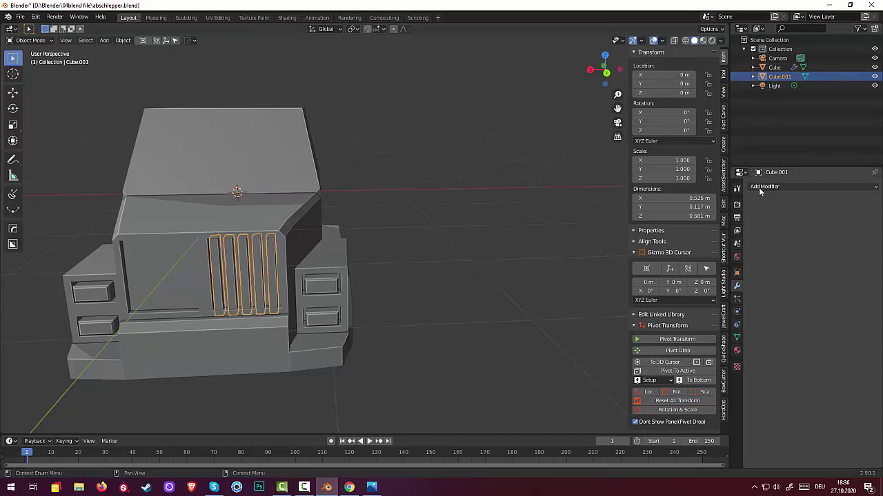
- Set the grille bars' origin to the 3D cursor and mirror them across the X axis with a Mirror modifier
click(123, 40)
mouse_move(137, 60)
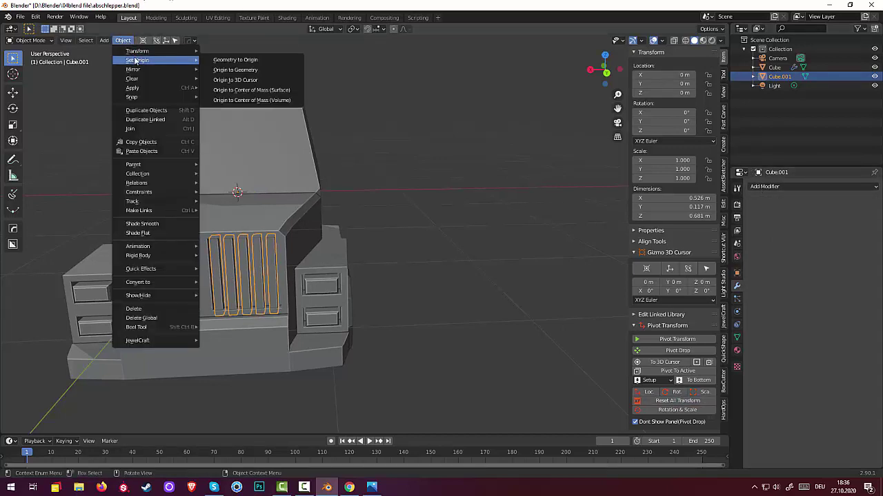
click(257, 81)
click(758, 187)
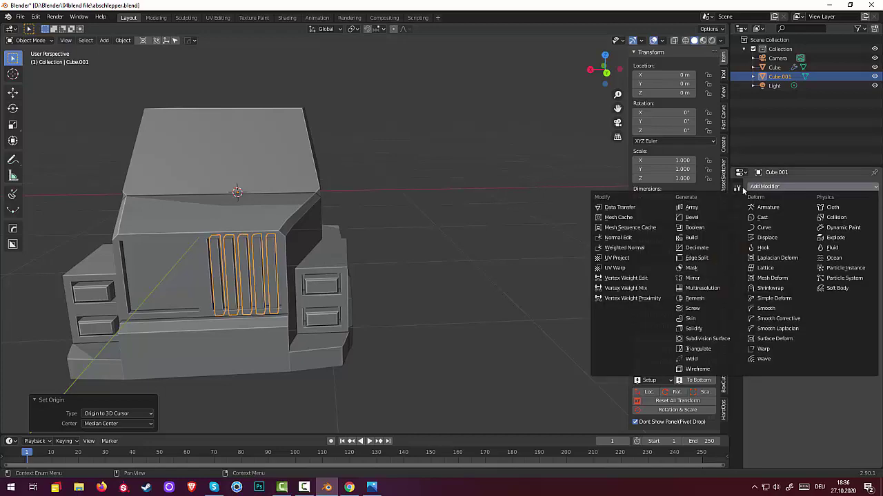
click(693, 278)
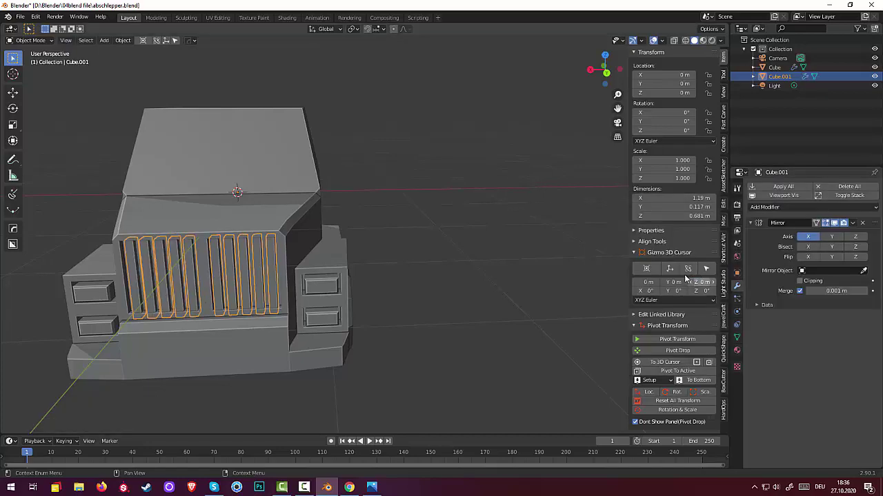
click(481, 256)
- Examine the mirrored grille bars from several angles and check how they fill both halves of the radiator recess
mouse_move(484, 254)
middle_down()
mouse_move(502, 235)
mouse_move(511, 200)
mouse_move(468, 254)
mouse_move(503, 252)
mouse_move(497, 260)
middle_up()
scroll(256, 312, up, 4)
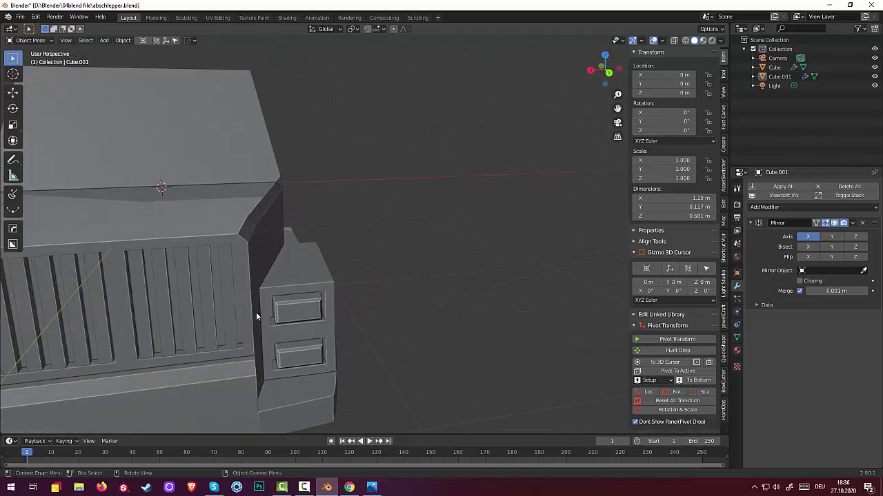
middle_drag(240, 276, 174, 274)
scroll(139, 273, down, 3)
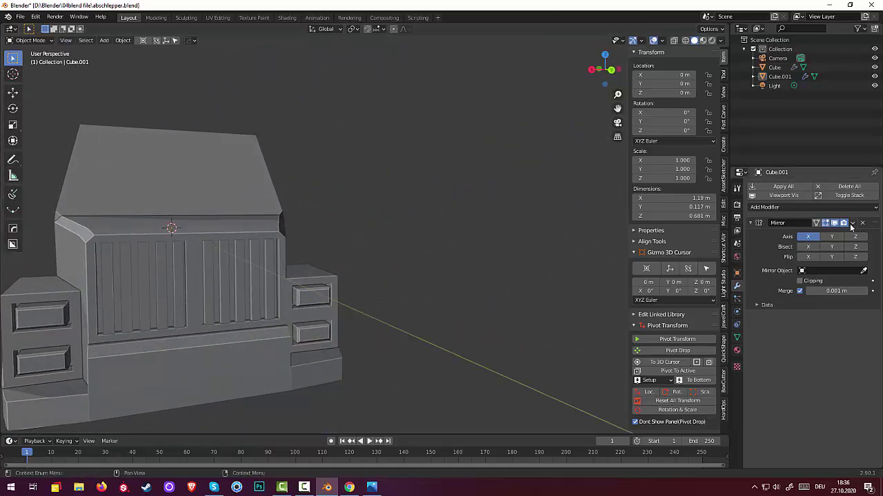
click(833, 222)
click(834, 223)
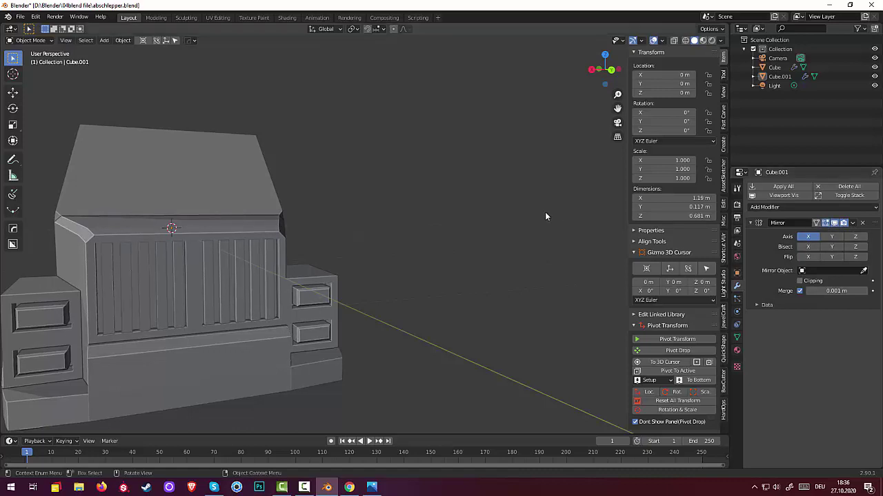
middle_drag(545, 212, 559, 229)
scroll(420, 262, up, 4)
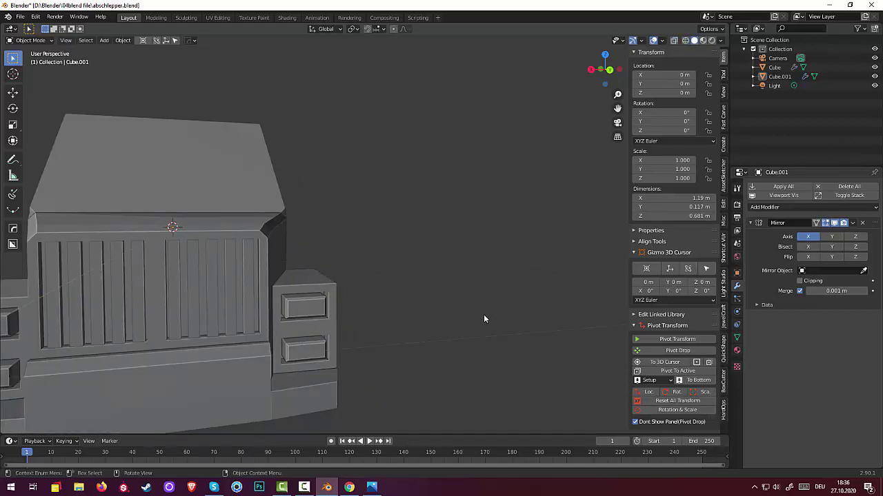
- Undo the mirror, origin, array and transform edits back to the single centred grille bar before its last height scaling
key(ctrl+z)
key(ctrl+z)
key(ctrl+z)
key(ctrl+z)
key(ctrl+z)
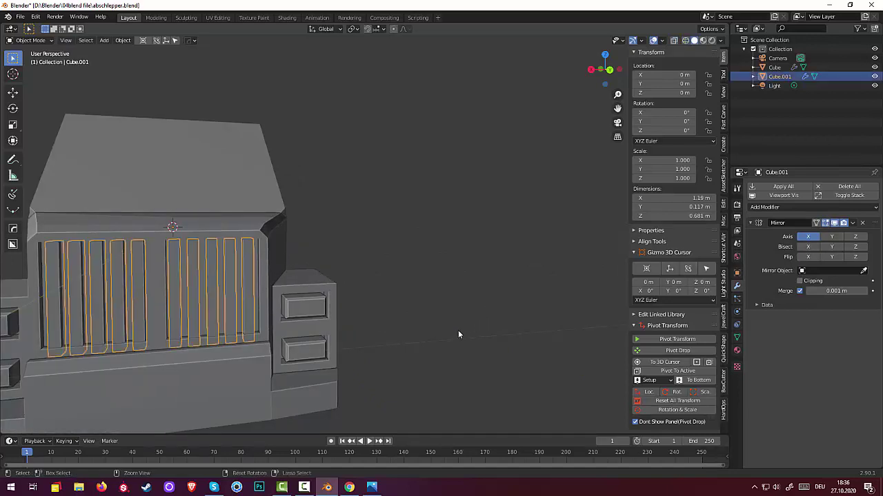
key(ctrl+z)
key(ctrl+z)
key(ctrl+z)
key(ctrl+z)
key(ctrl+z)
key(ctrl+z)
key(ctrl+z)
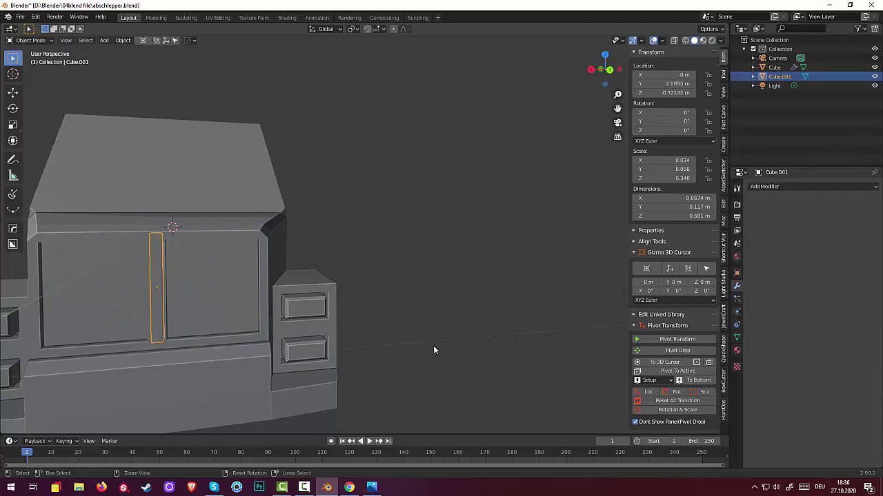
key(ctrl+z)
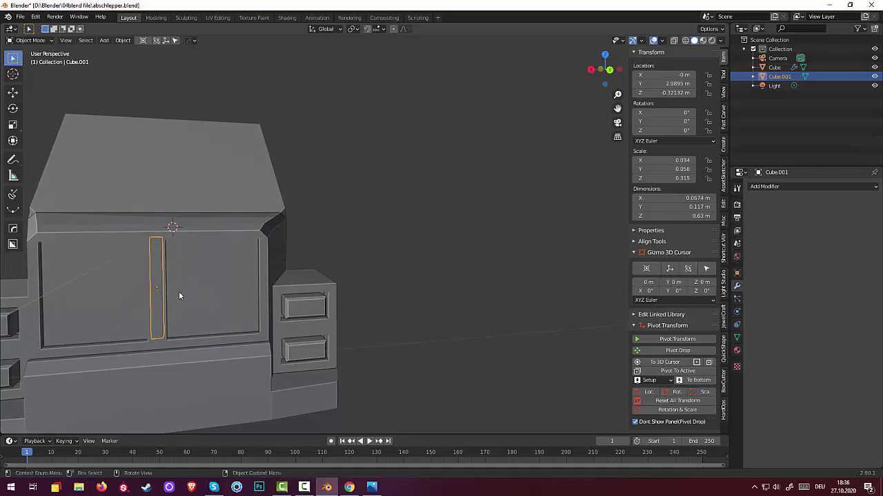
- Move the single bar out of the grille to beside the truck, at about X -1.813 m and Y 2.158 m
middle_drag(195, 299, 165, 304)
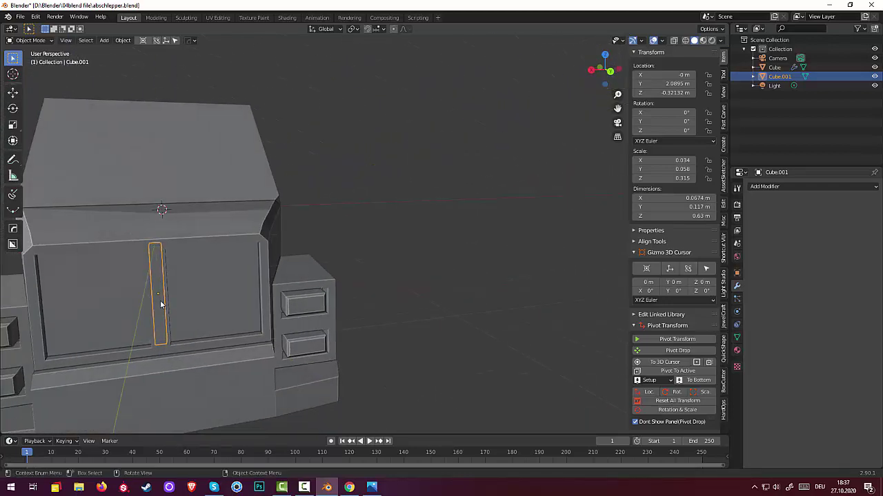
key(g)
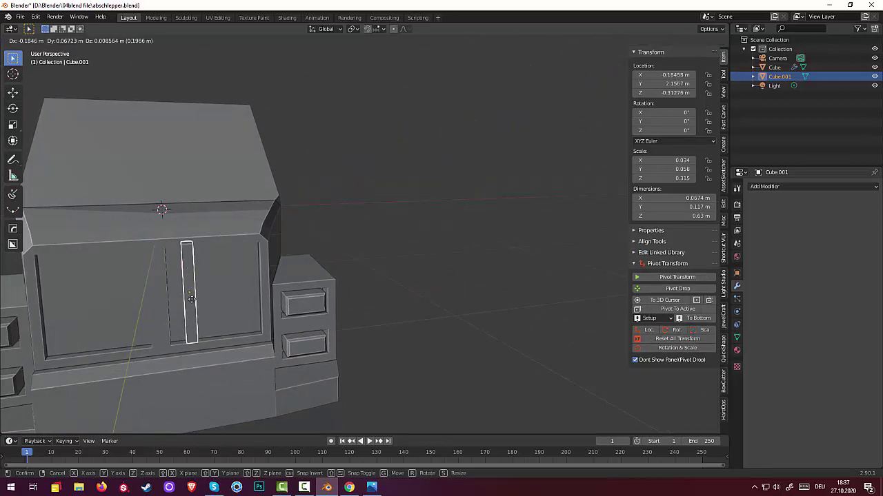
click(193, 297)
middle_drag(212, 300, 151, 313)
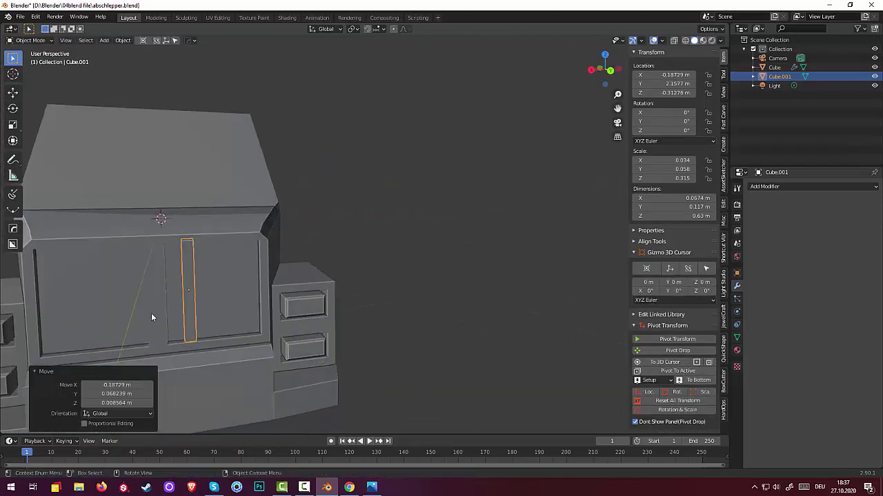
click(161, 315)
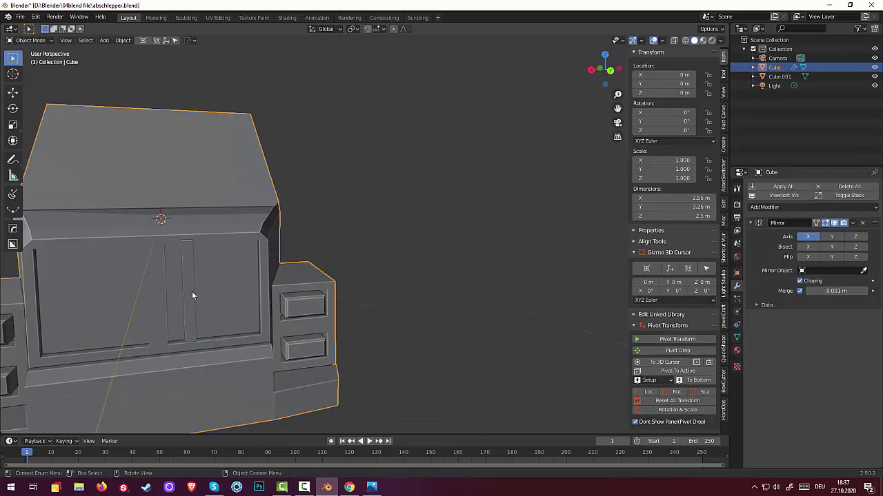
click(189, 295)
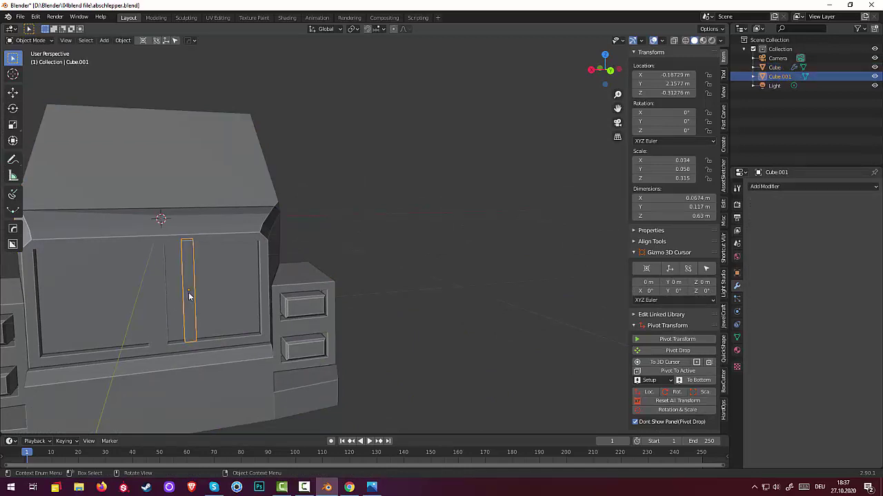
key(g)
key(x)
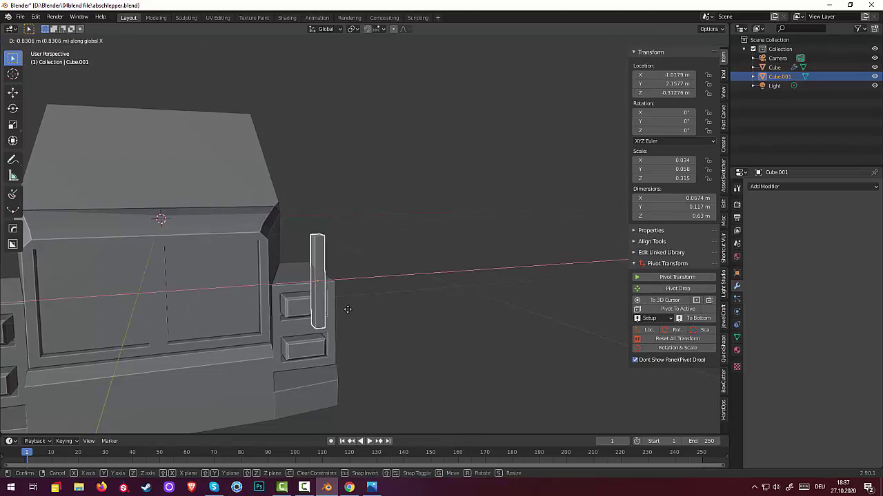
click(422, 297)
- Open the truck body in Edit Mode with vertex selection, with the front grille in view
click(164, 297)
middle_drag(164, 297, 134, 279)
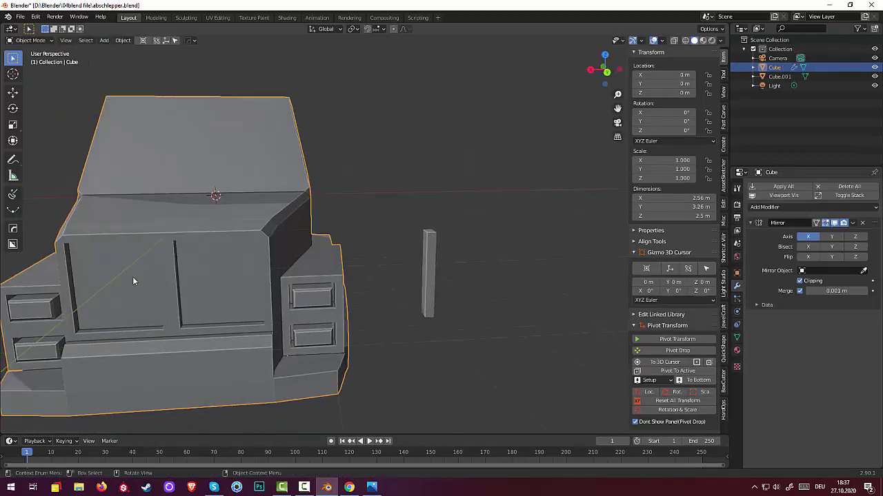
click(30, 40)
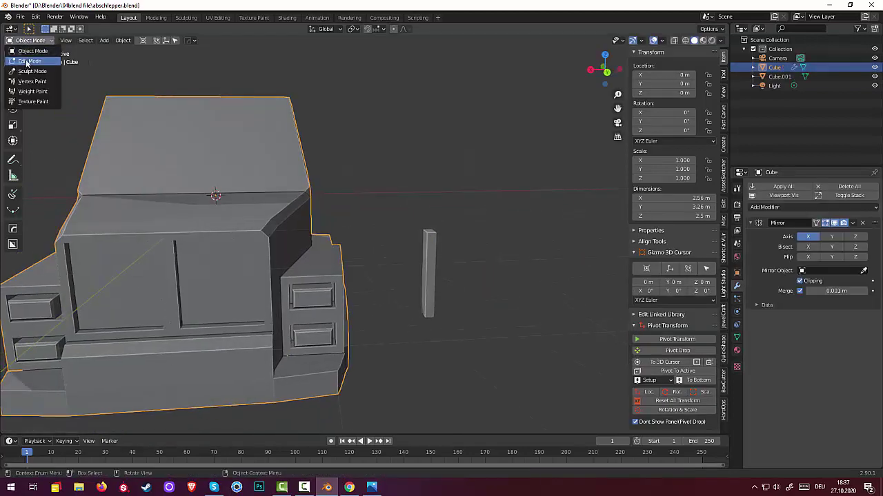
click(27, 61)
middle_drag(137, 188, 163, 238)
scroll(182, 255, up, 2)
click(61, 42)
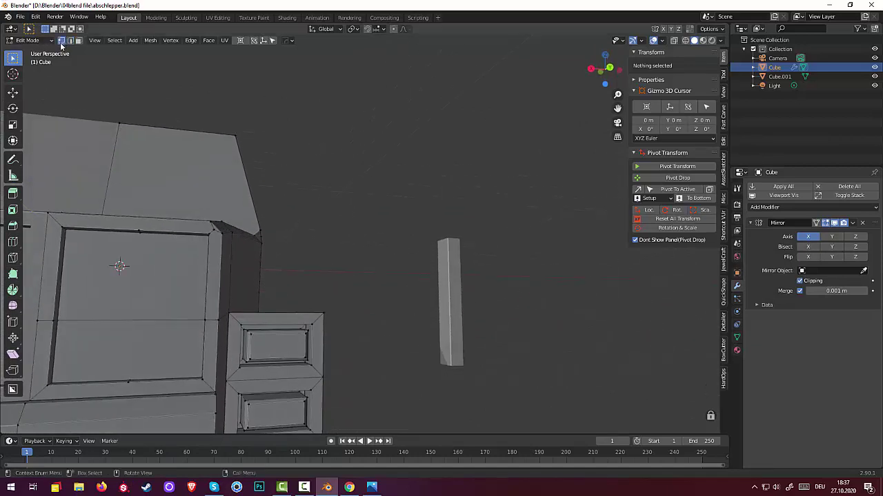
- Select the vertices along the inner upright edge of the grille recess and move them about 0.027 m along X
click(61, 228)
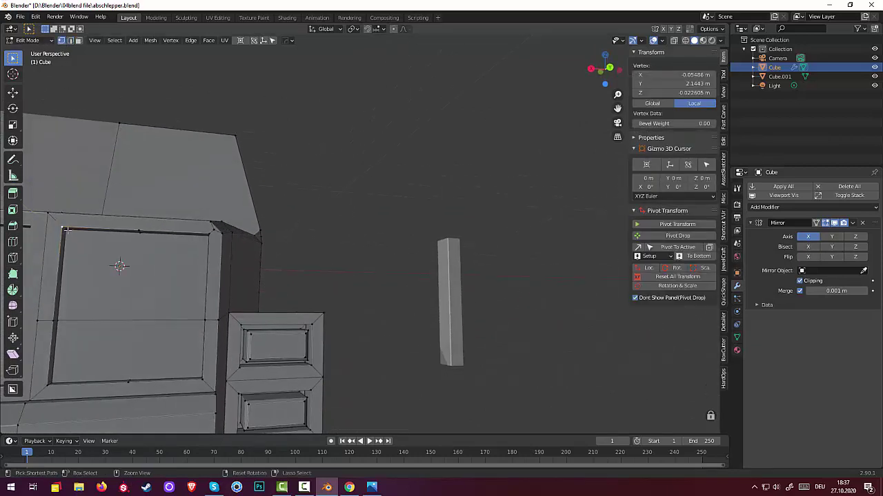
ctrl+click(60, 235)
ctrl+click(56, 321)
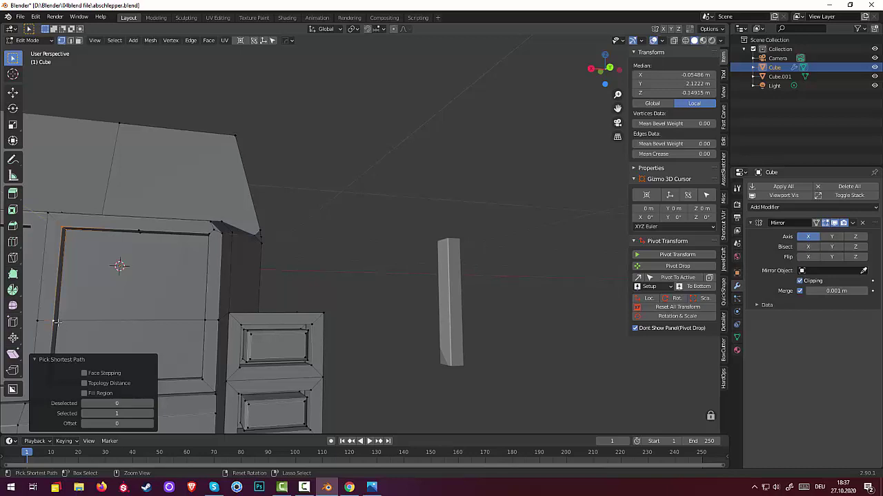
middle_drag(55, 322, 91, 324)
middle_drag(144, 334, 152, 333)
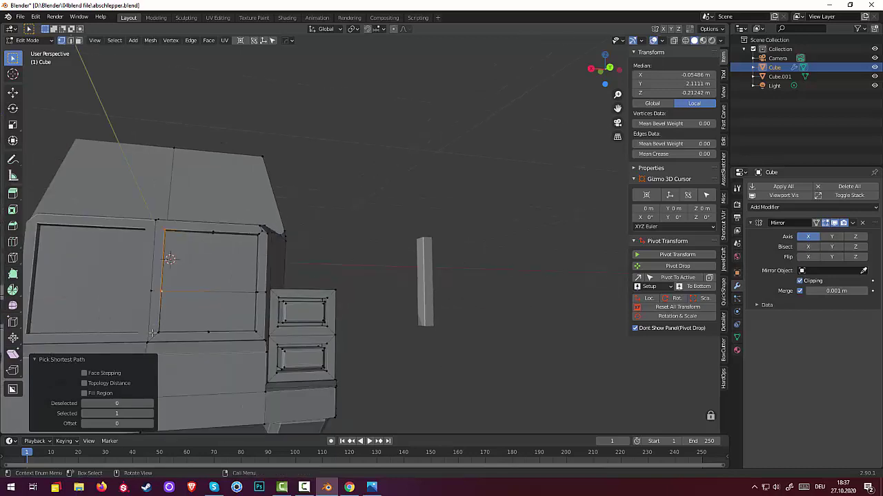
middle_drag(186, 367, 184, 343)
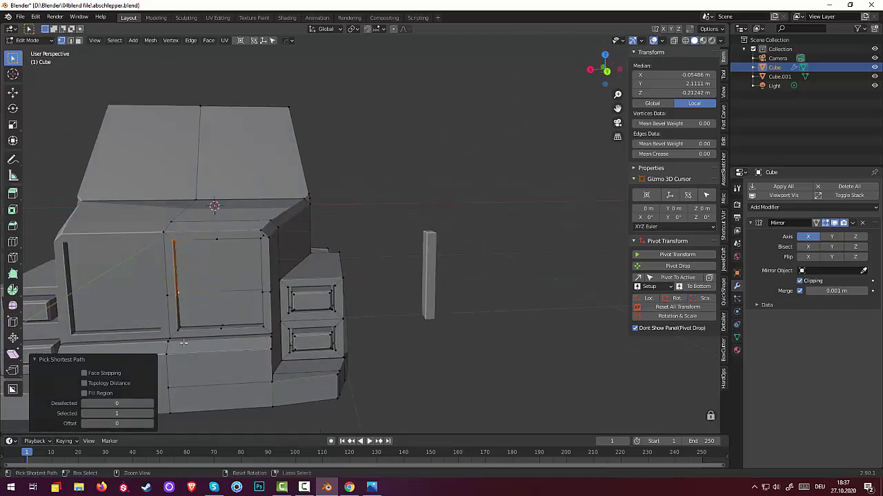
ctrl+click(179, 329)
middle_drag(239, 329, 231, 324)
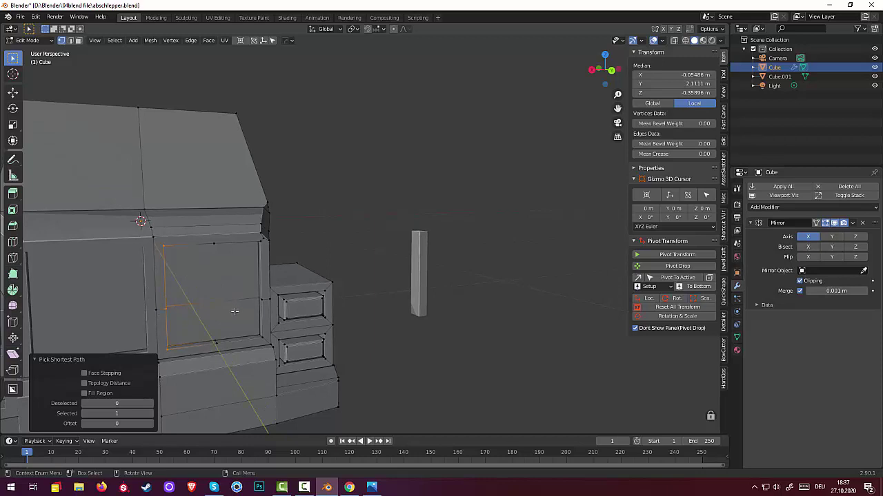
key(g)
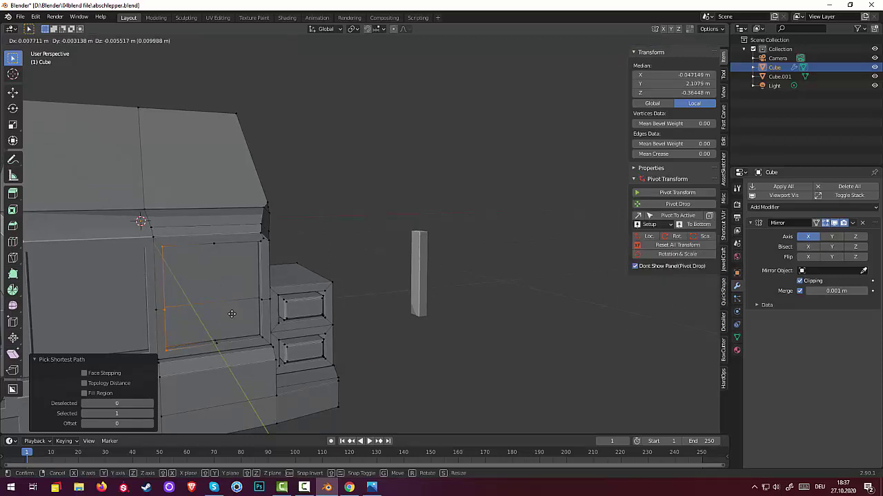
key(x)
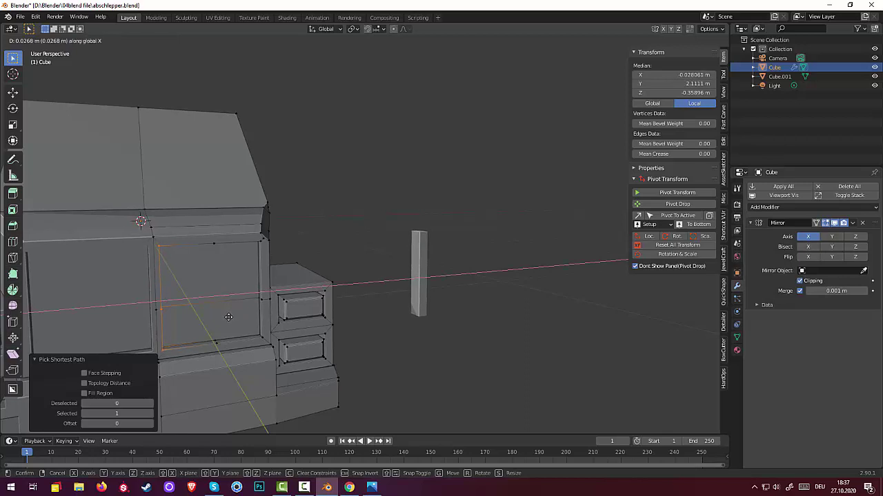
click(228, 317)
- Switch to face selection, clear the selection, and return to Object Mode with the loose grille bar selected
middle_drag(473, 329, 422, 267)
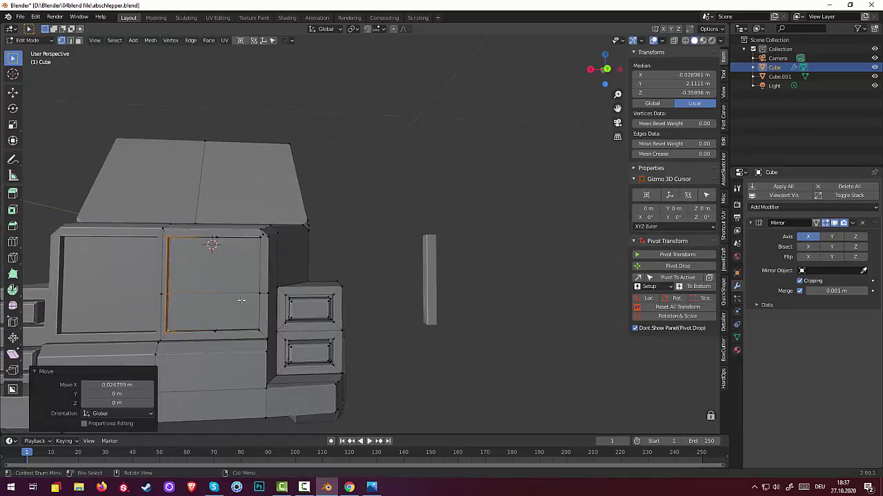
middle_drag(269, 327, 442, 283)
scroll(341, 354, down, 5)
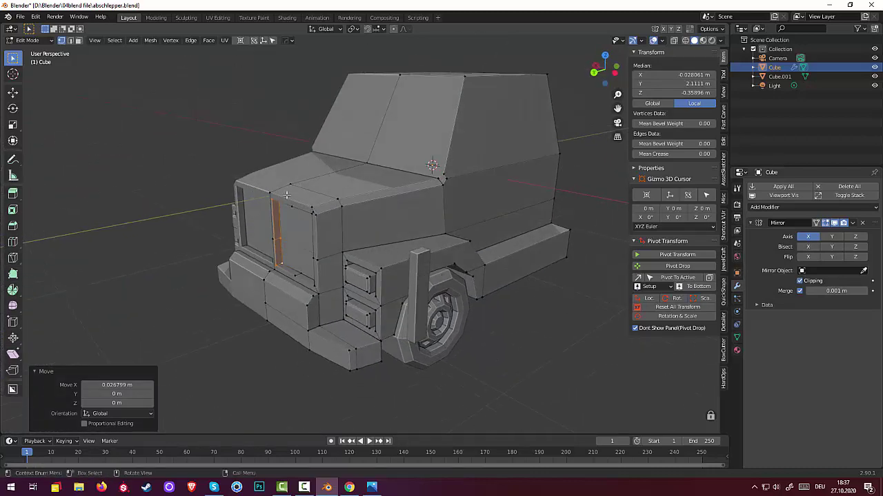
click(78, 40)
key(alt+a)
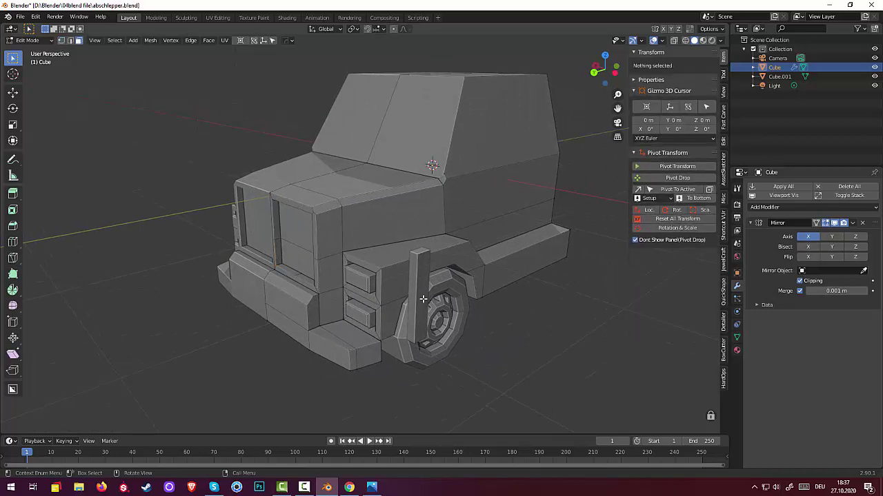
click(26, 41)
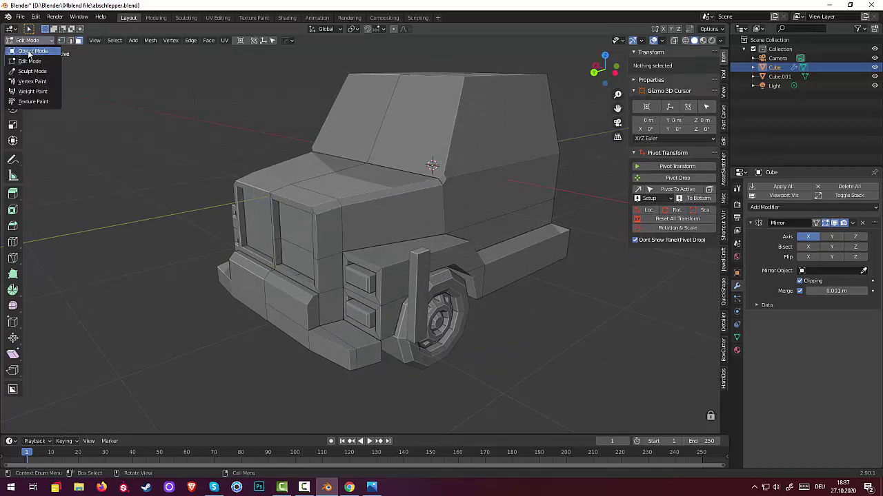
click(31, 52)
click(415, 302)
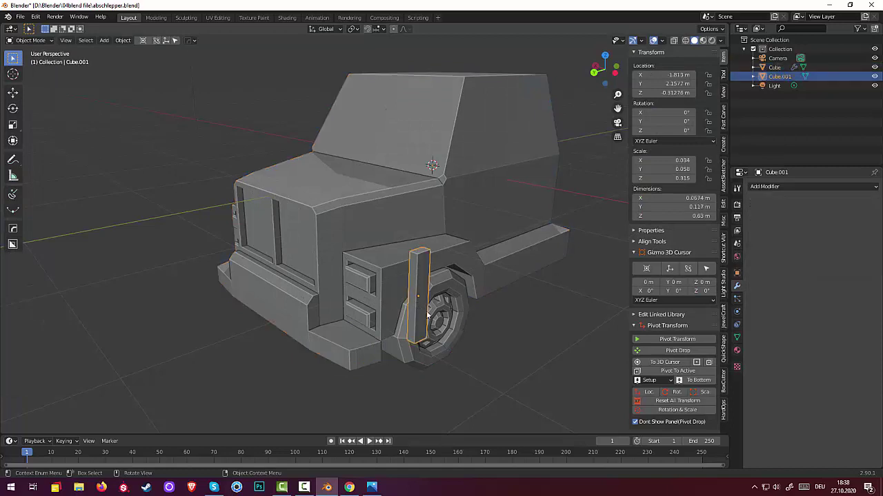
- Scale the loose grille bar along X by about 0.814 to make it thinner
middle_drag(415, 302, 499, 345)
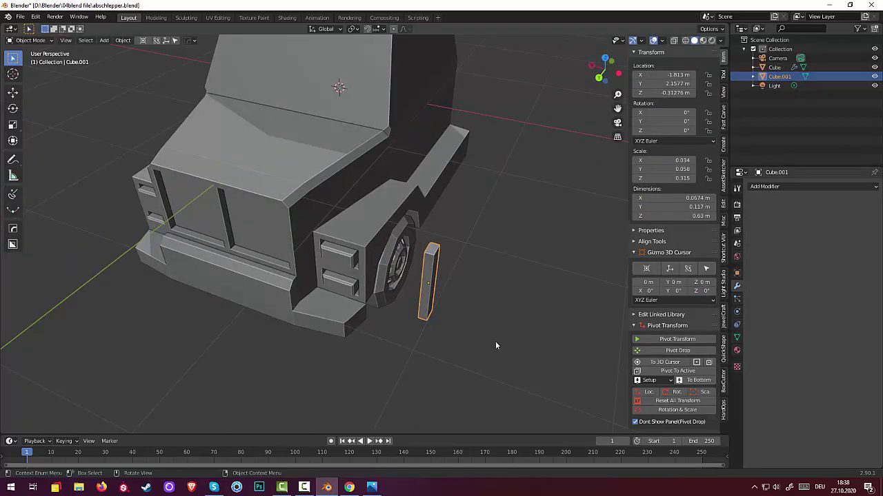
key(s)
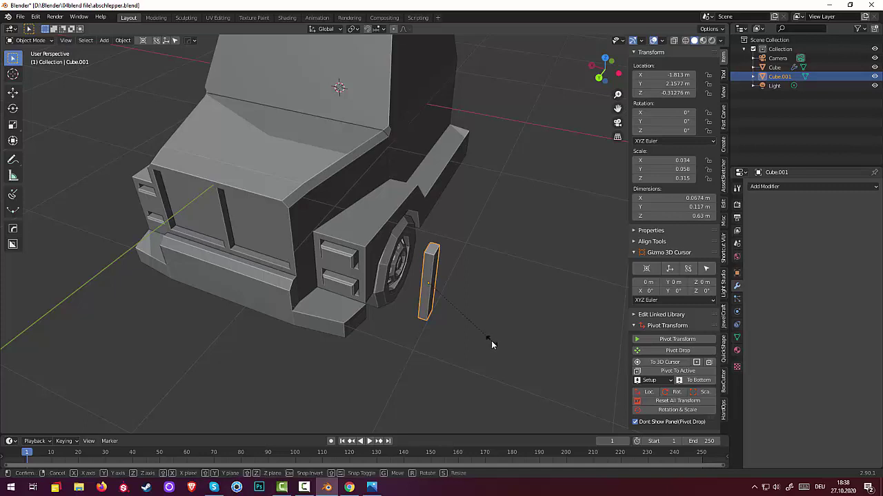
key(x)
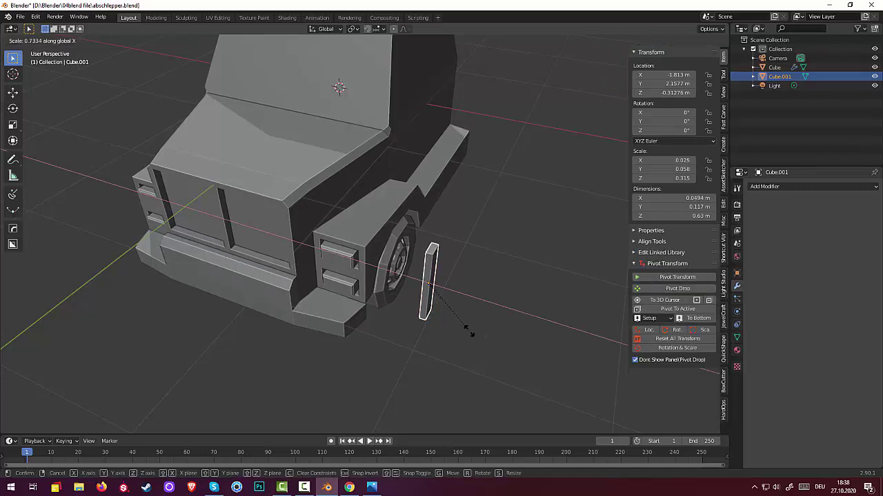
click(476, 336)
middle_drag(476, 335, 536, 275)
scroll(563, 263, up, 3)
scroll(531, 283, down, 2)
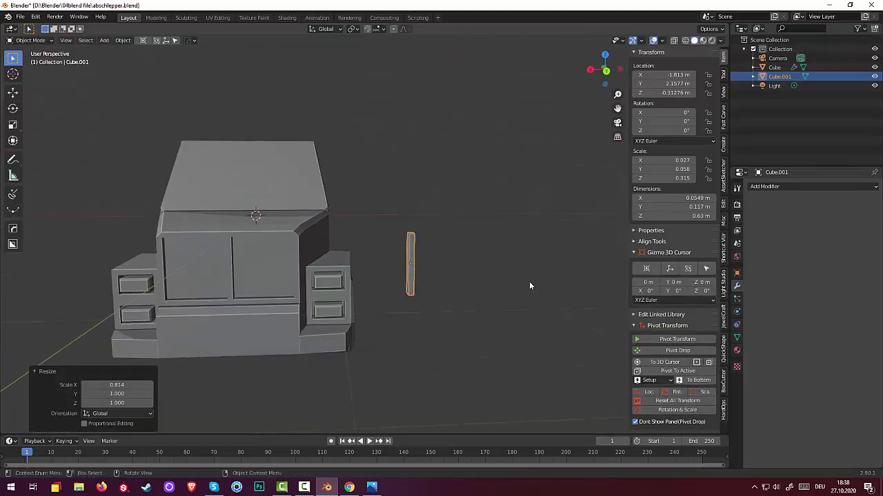
- Reset all of the loose bar's transforms and add an Array modifier to it
click(814, 186)
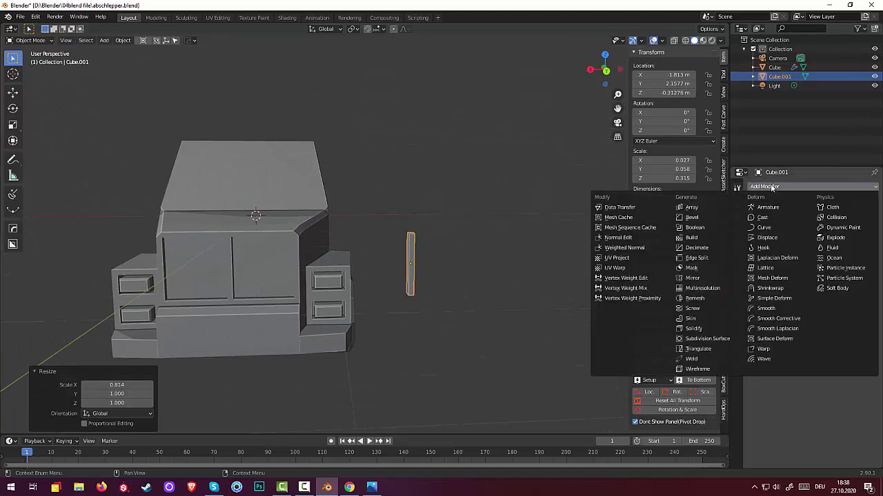
click(669, 410)
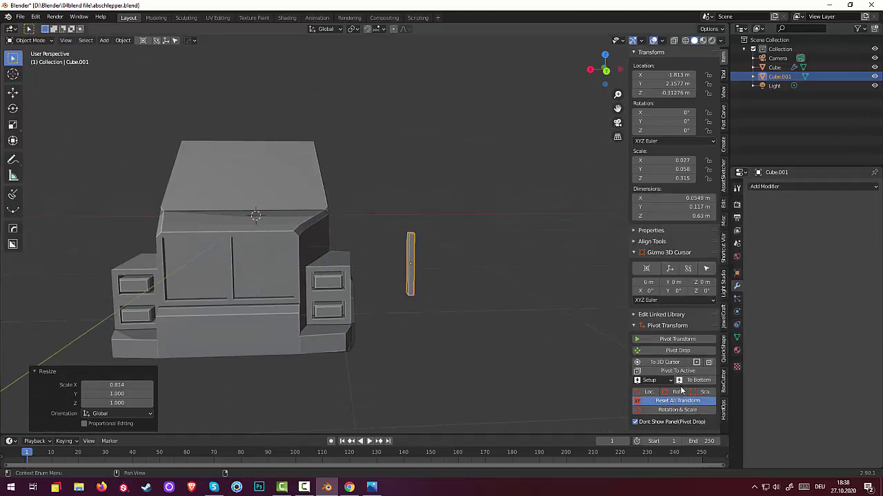
click(793, 187)
click(697, 208)
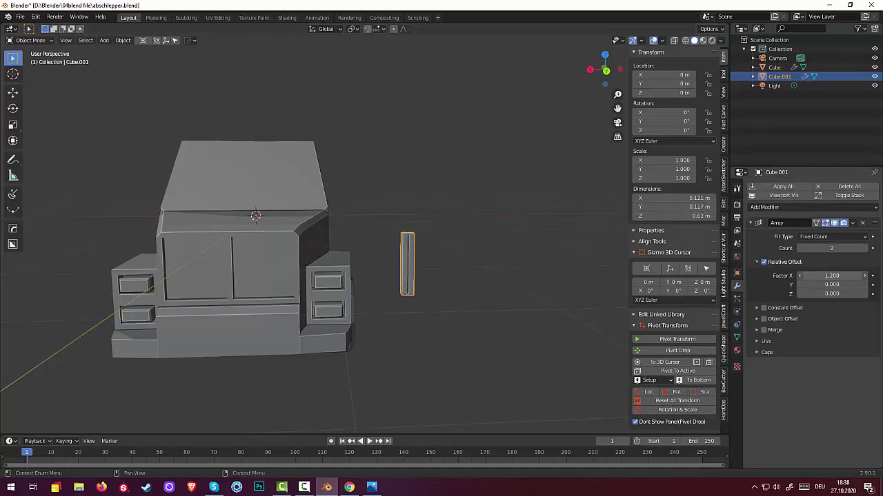
- Set the array's relative X offset factor to 1.7 and its count to 5
drag(832, 275, 848, 275)
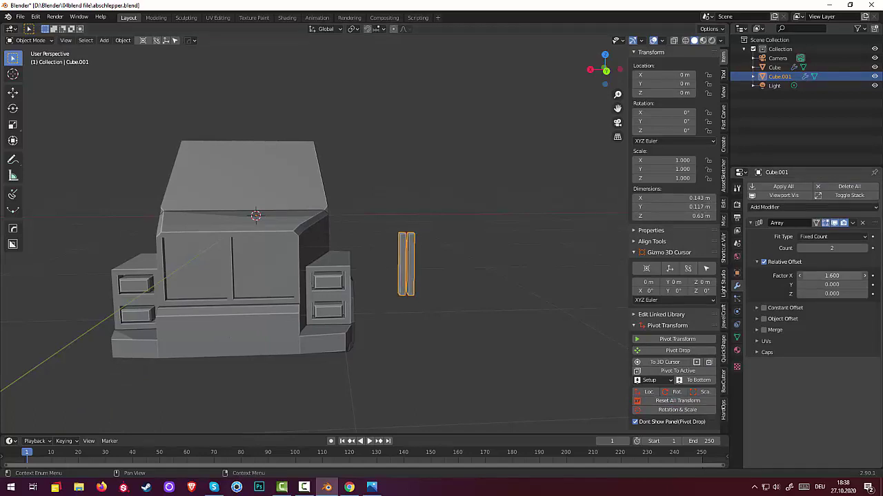
click(864, 249)
click(865, 250)
click(865, 249)
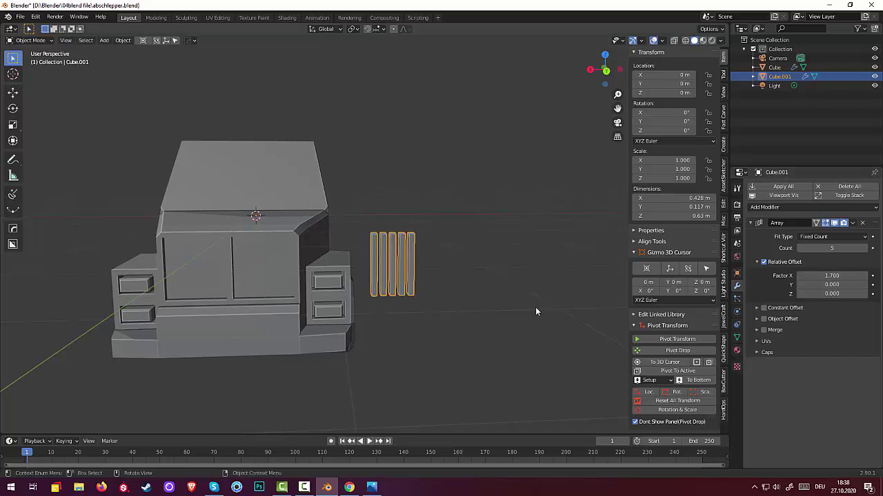
- Move the row of bars about 1.255 m along X into the grille recess and raise the array count to 6
mouse_move(535, 307)
middle_down()
mouse_move(541, 294)
mouse_move(529, 301)
middle_up()
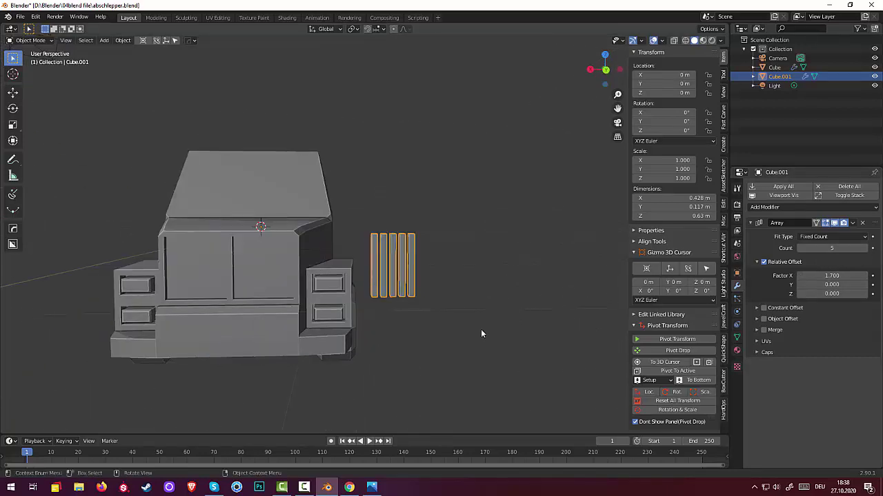
key(g)
key(x)
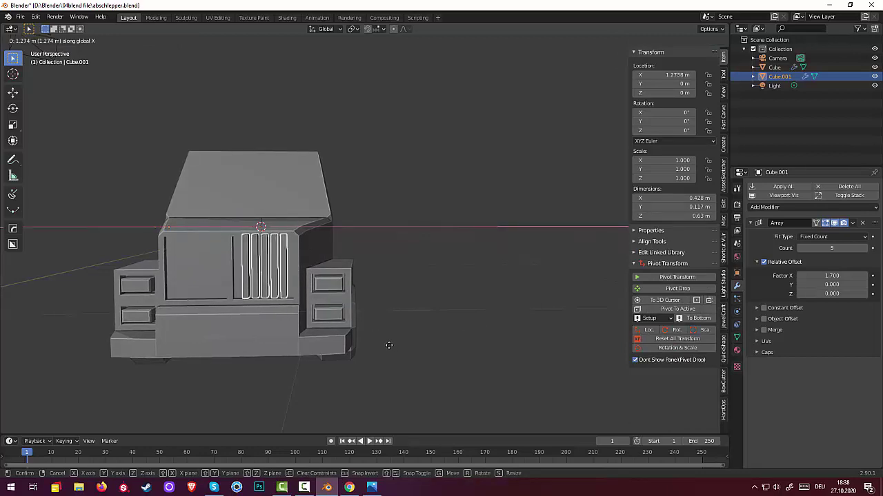
click(391, 347)
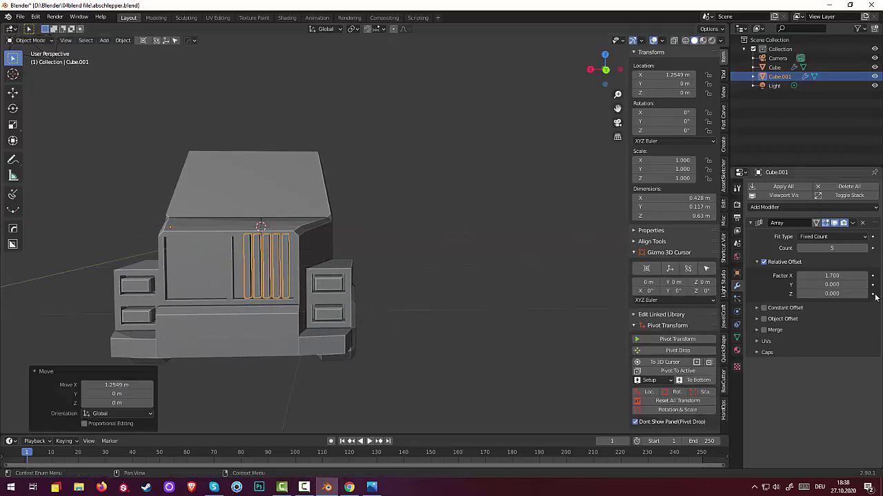
click(865, 248)
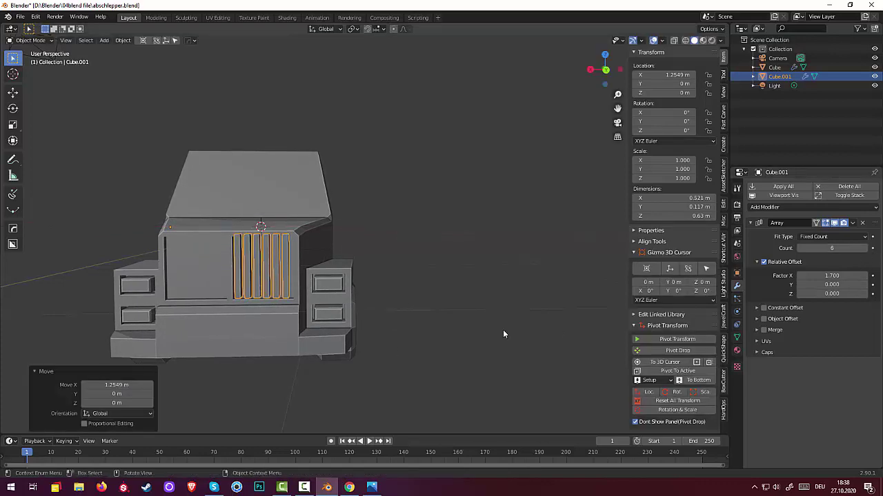
- Move the row of bars about -0.075 m along Y, back into the grille recess, and check the fit from the front
middle_drag(503, 330, 298, 324)
scroll(441, 311, up, 3)
scroll(342, 322, down, 4)
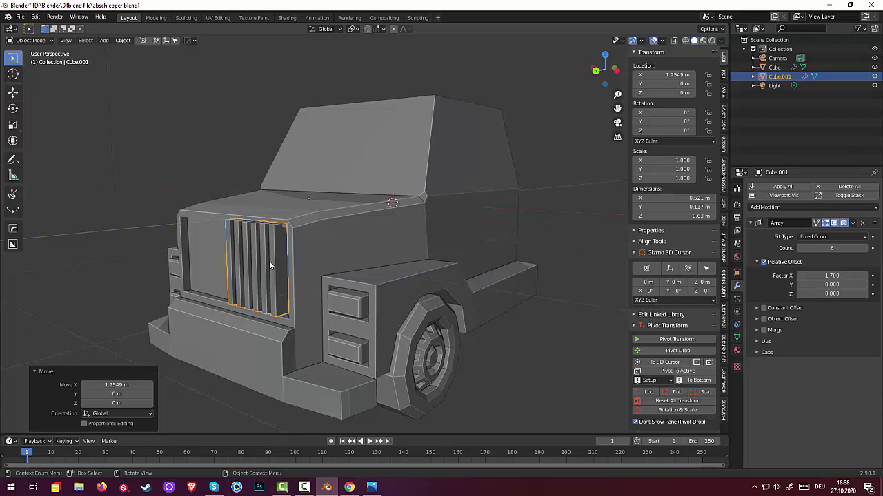
key(g)
key(y)
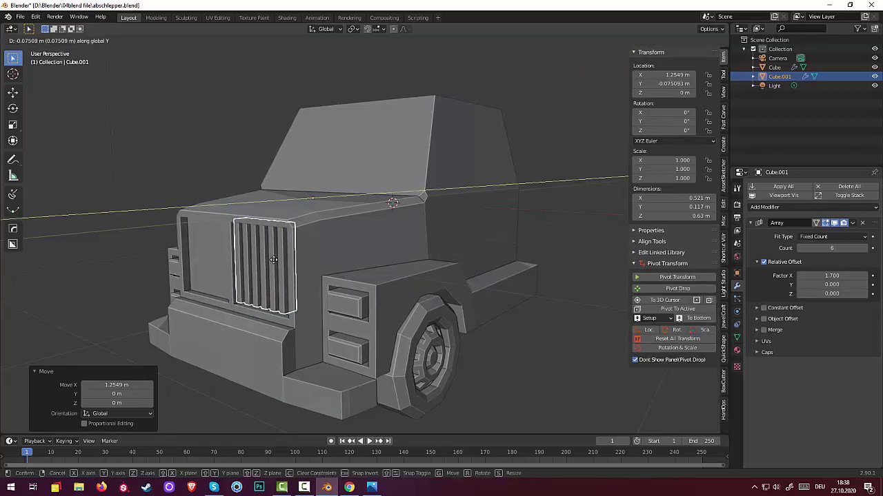
click(273, 259)
click(486, 312)
scroll(567, 302, up, 5)
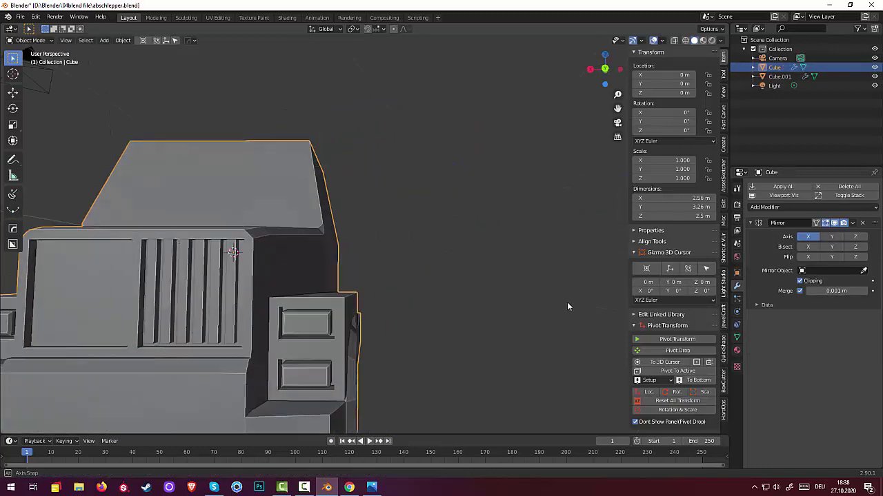
middle_drag(585, 313, 535, 318)
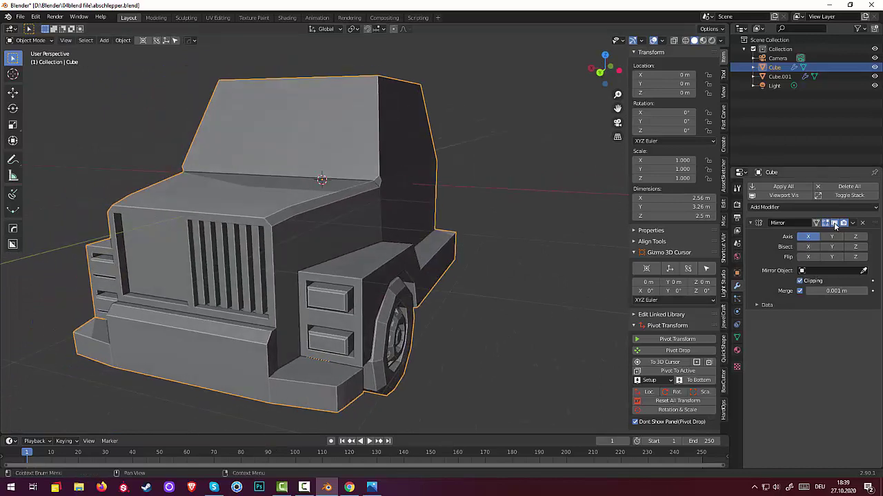
- Hide the grille bars and open the truck body in Edit Mode
click(874, 67)
click(874, 68)
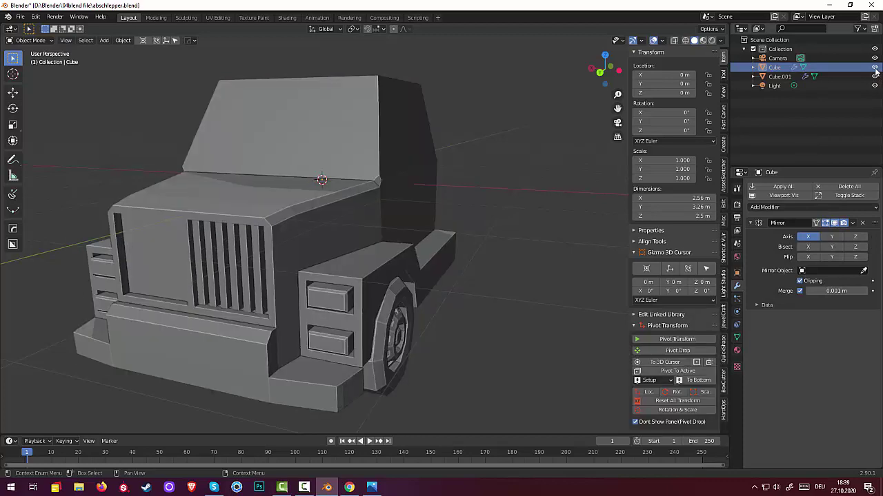
click(256, 266)
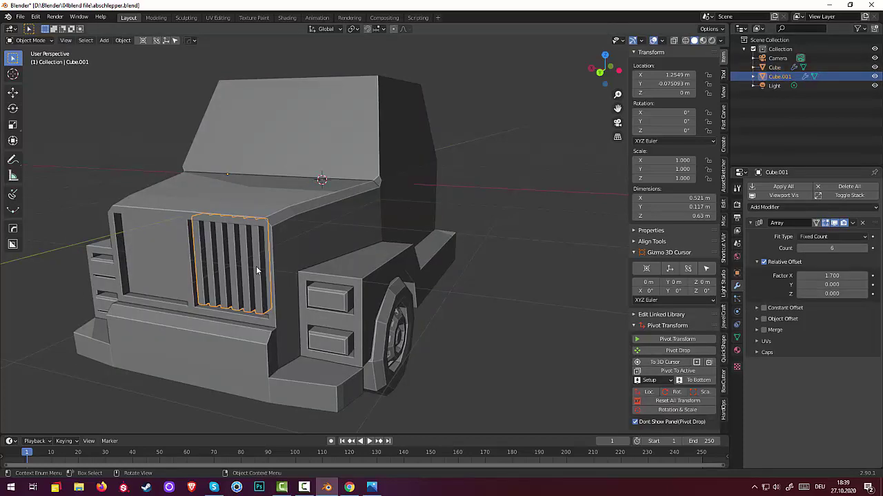
click(874, 77)
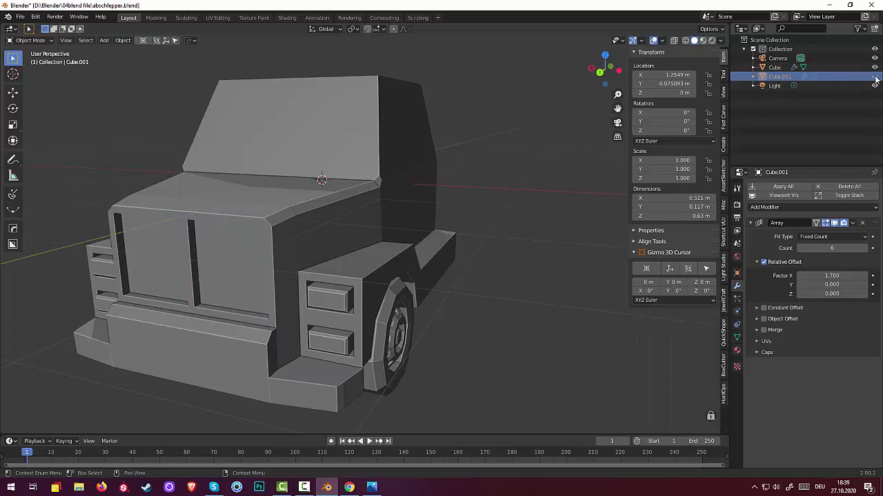
click(241, 253)
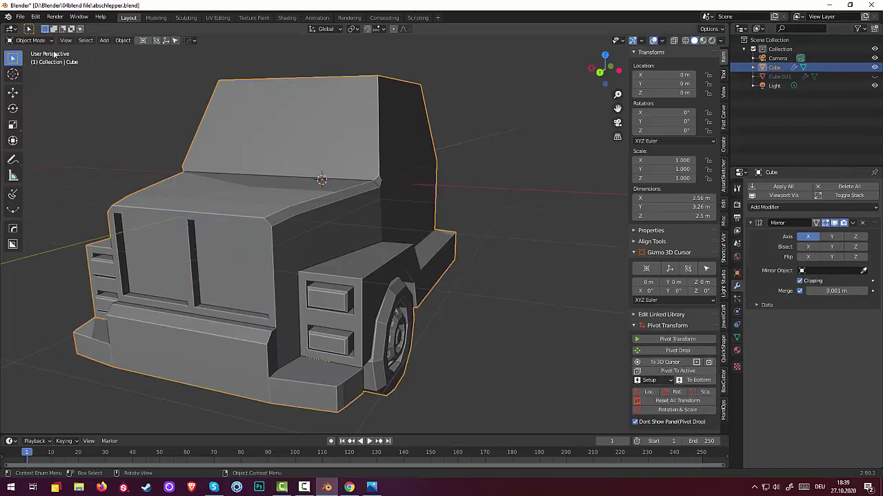
click(31, 40)
click(31, 62)
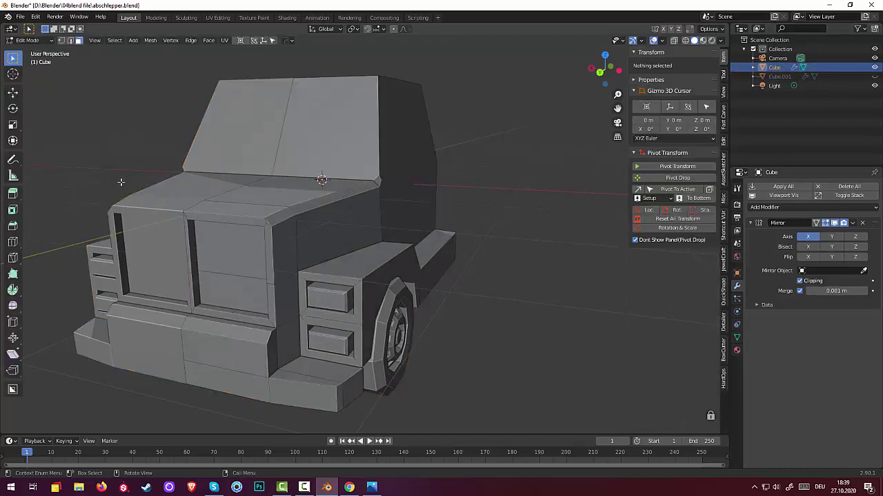
- Select the two back faces of the grille recess and move them about -0.303 m along Y to deepen it
click(222, 256)
shift+click(229, 286)
middle_drag(282, 287, 272, 292)
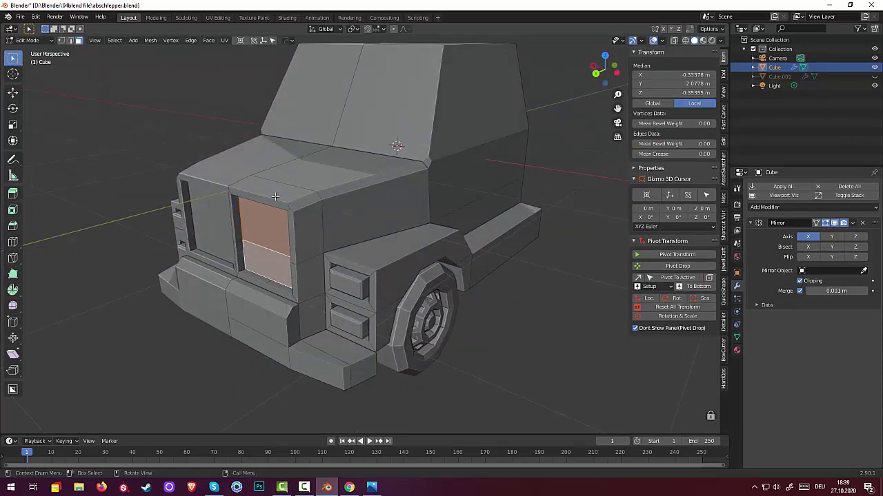
key(g)
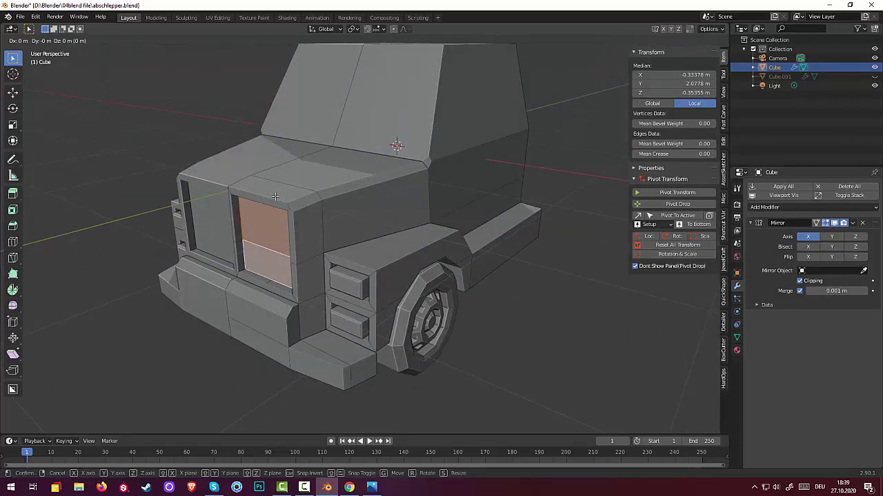
key(y)
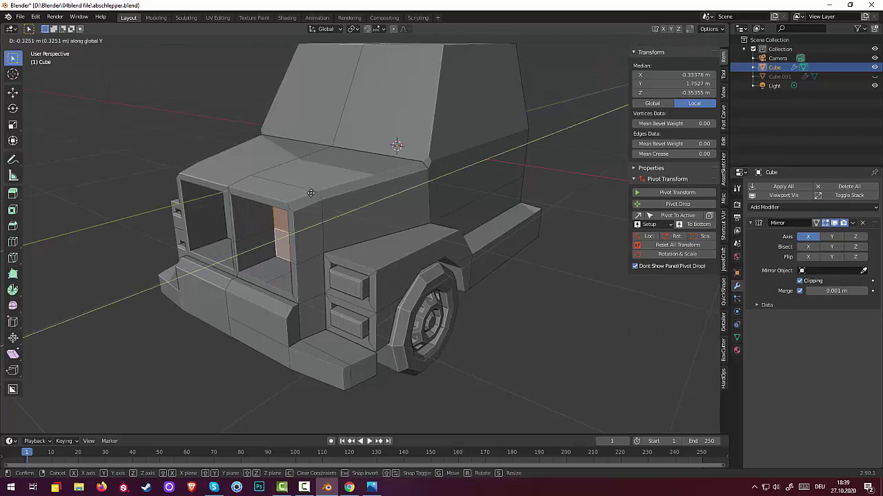
click(307, 192)
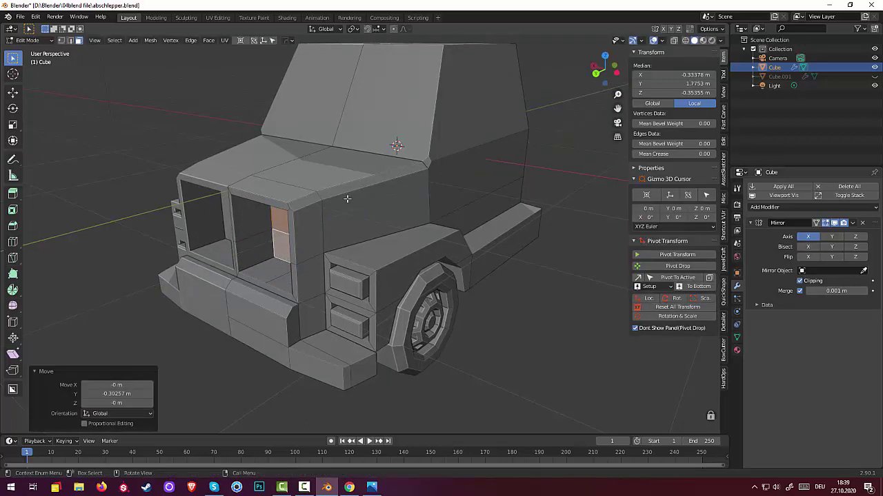
- Show the grille bars again and return the truck body to Object Mode
click(874, 76)
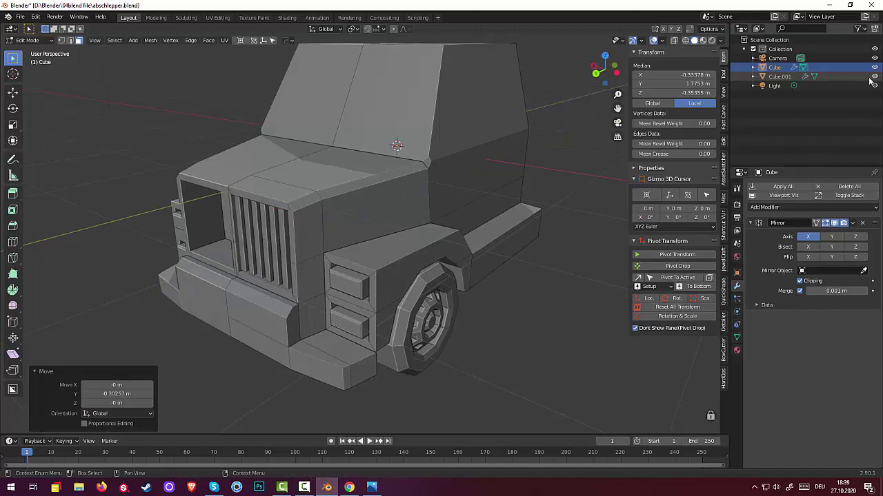
middle_drag(590, 209, 484, 298)
scroll(606, 210, up, 5)
scroll(633, 211, down, 3)
click(484, 298)
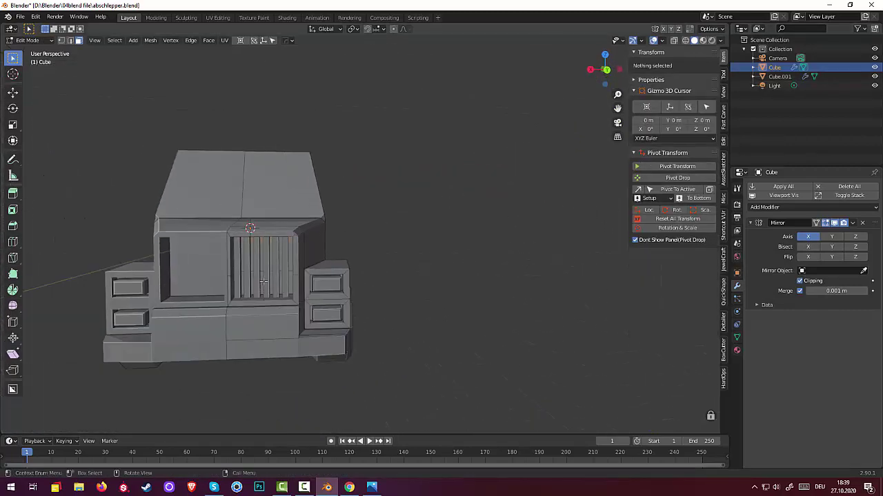
key(l)
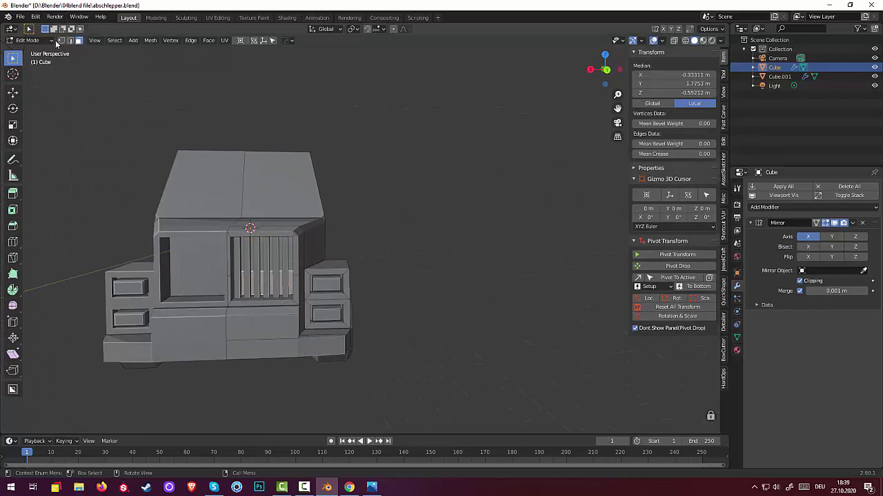
click(39, 41)
click(32, 52)
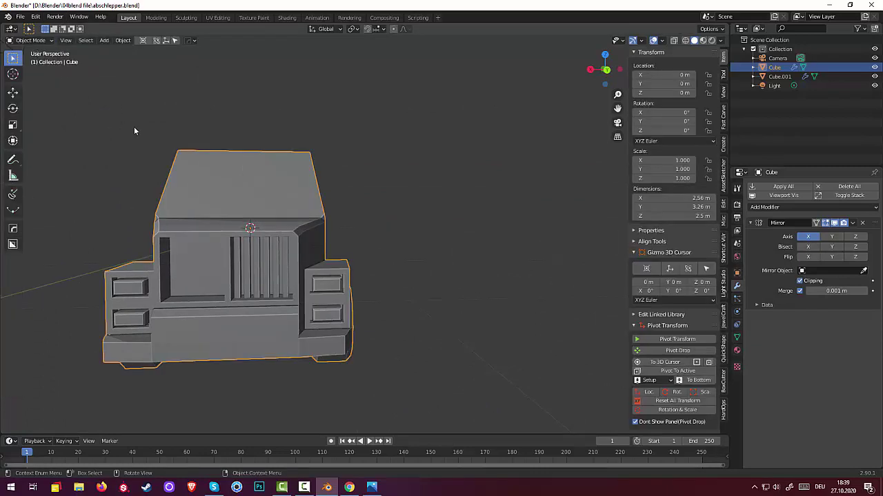
- Select the row of grille bars and apply its Array modifier
click(285, 260)
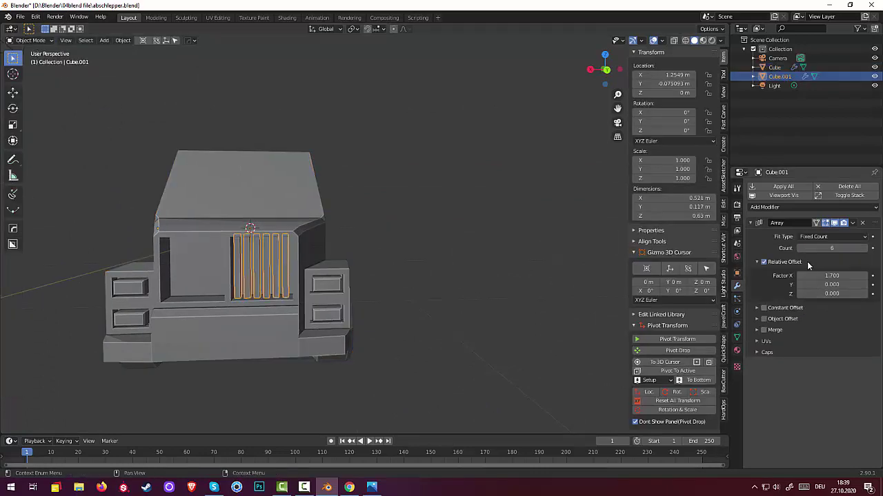
click(852, 223)
click(825, 235)
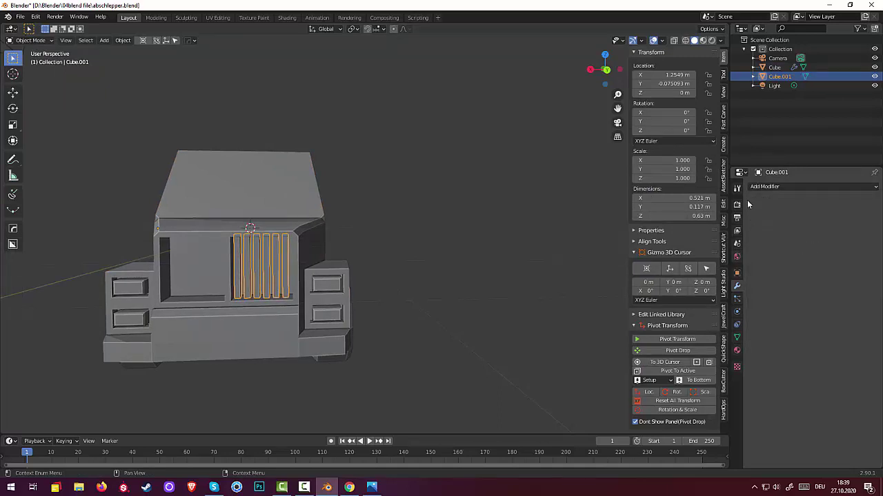
- Reset all transforms of the grille bars and set their origin to the 3D cursor
click(678, 401)
click(123, 41)
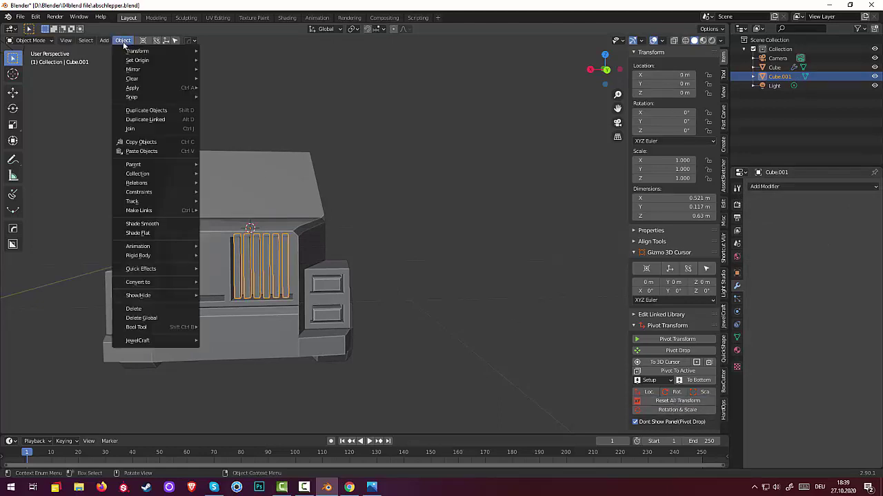
mouse_move(138, 60)
click(242, 80)
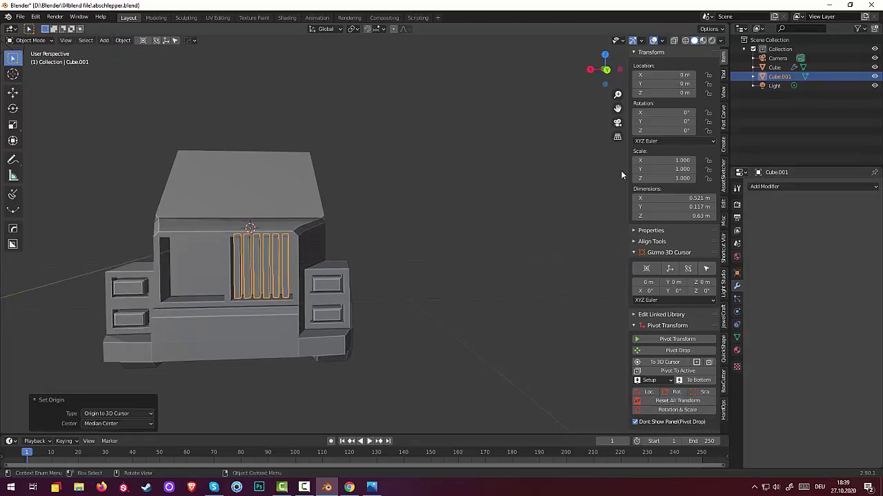
- Start adding a new modifier to the grille bars
click(766, 188)
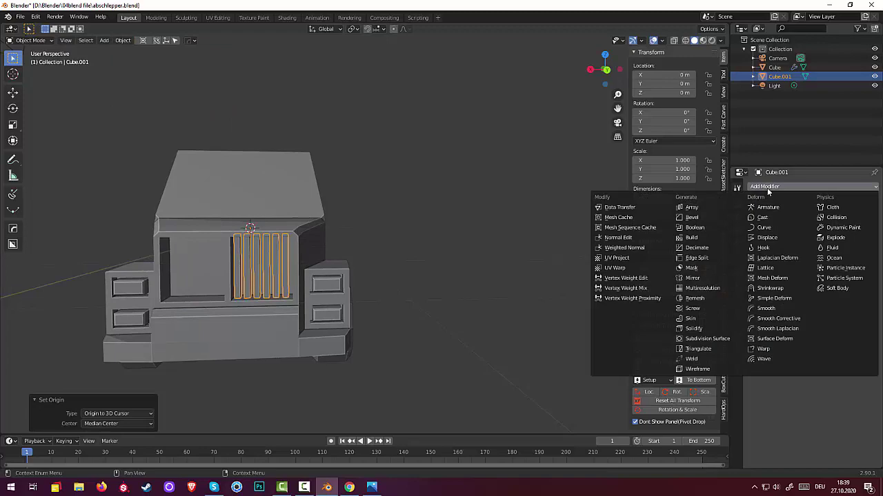
- Mirror the grille bars to the other half of the truck front with a Mirror modifier on the X axis
click(692, 278)
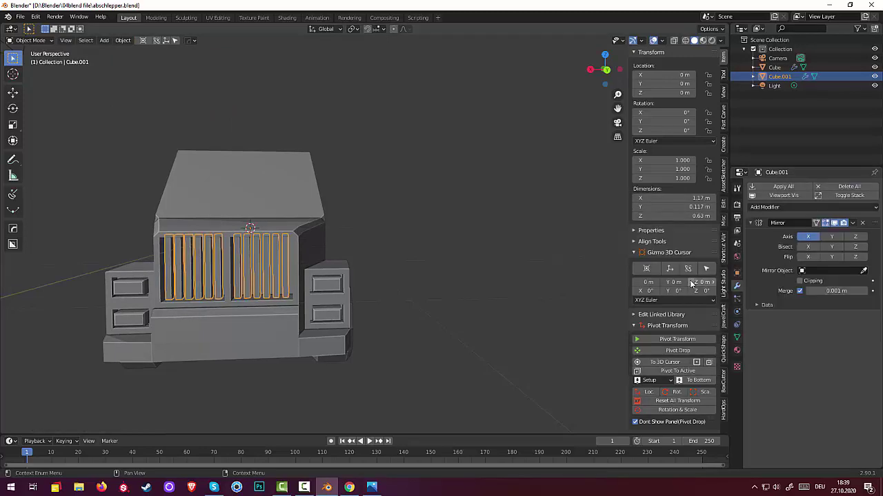
click(530, 279)
middle_drag(525, 277, 417, 291)
scroll(471, 276, down, 5)
middle_drag(400, 231, 380, 225)
- Select the truck body and open its mesh in Edit Mode
click(367, 225)
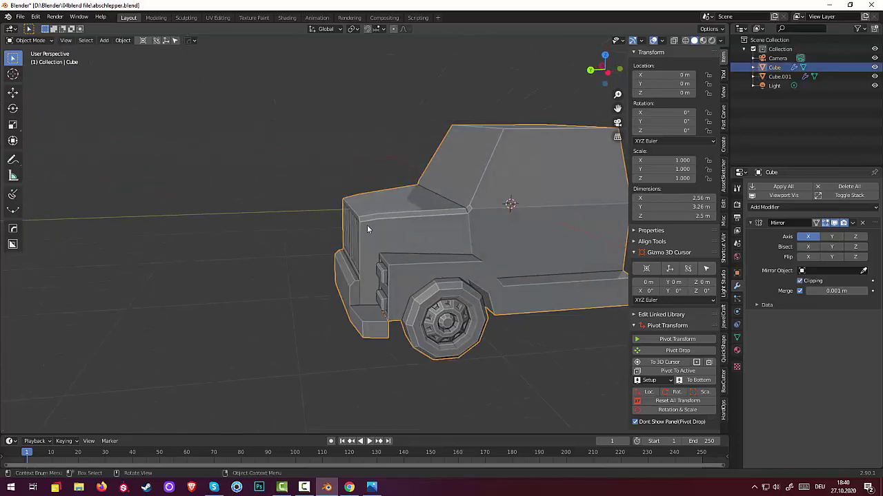
click(28, 40)
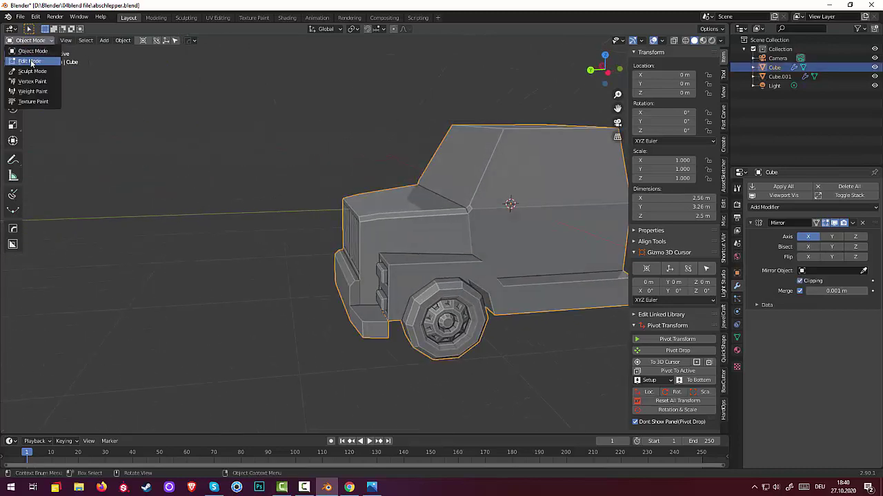
click(33, 59)
click(369, 232)
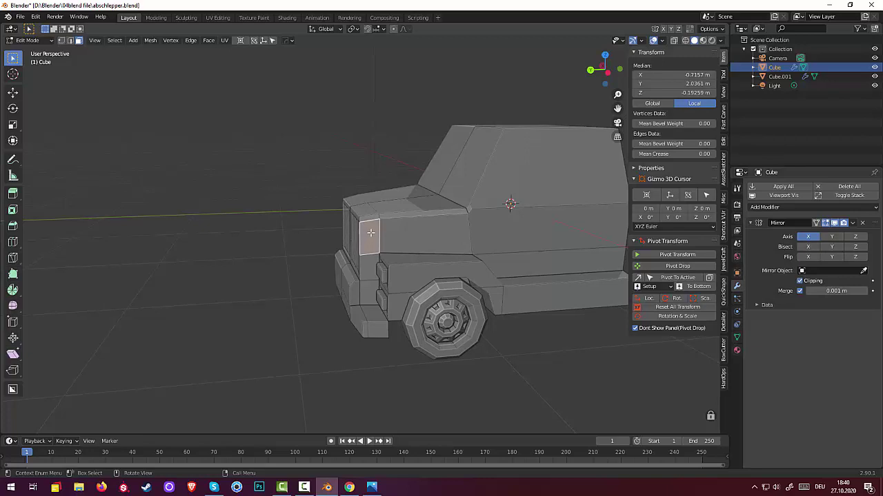
middle_drag(371, 233, 345, 220)
shift+click(307, 214)
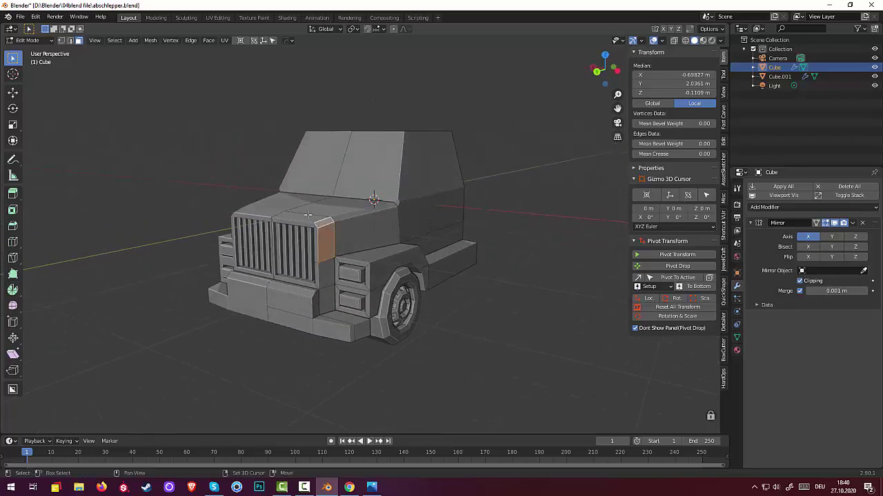
shift+click(326, 275)
shift+click(327, 295)
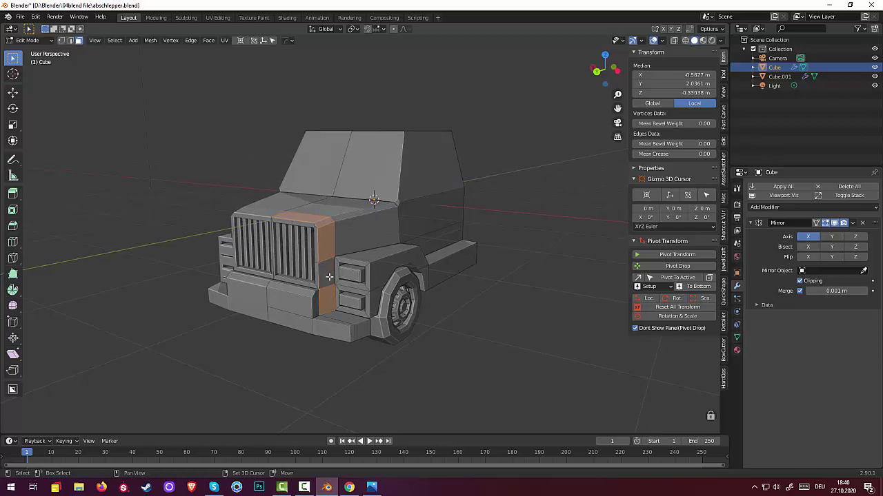
shift+click(329, 277)
click(487, 318)
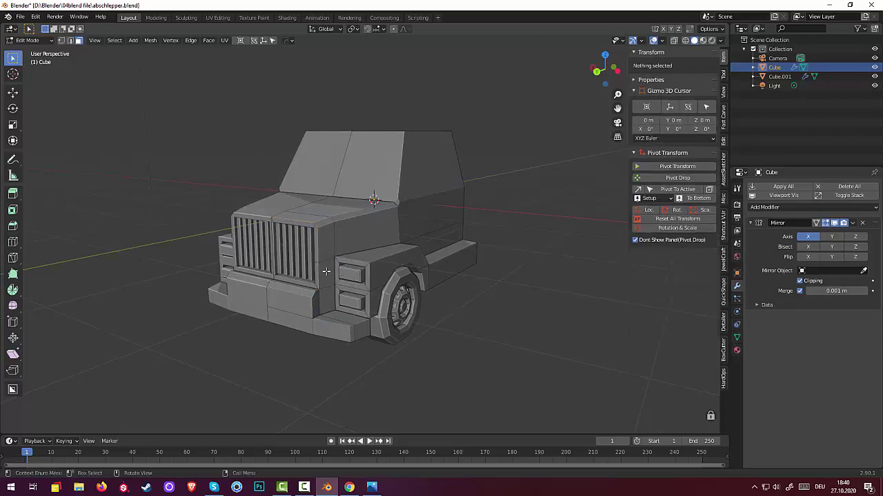
- Try to extrude the faces along the top and outer side of the grille surround slightly outward along their normals
click(325, 271)
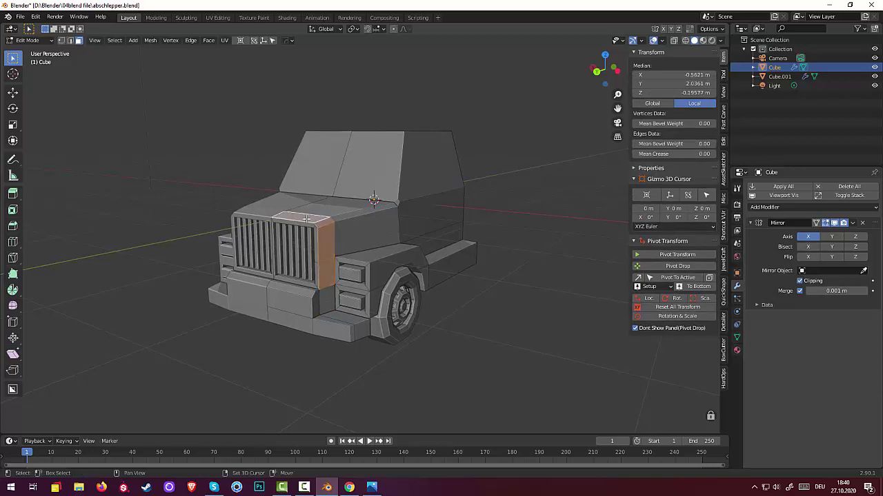
middle_drag(306, 219, 386, 240)
scroll(487, 256, up, 4)
scroll(487, 254, down, 5)
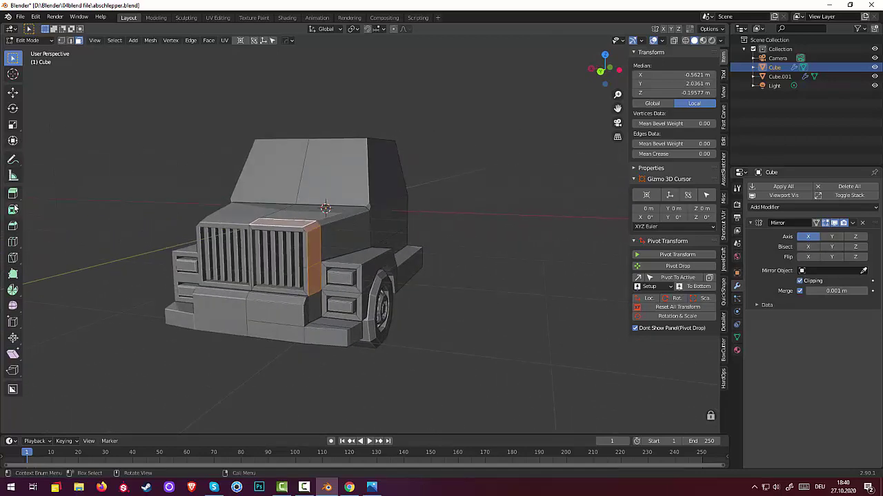
drag(17, 197, 42, 230)
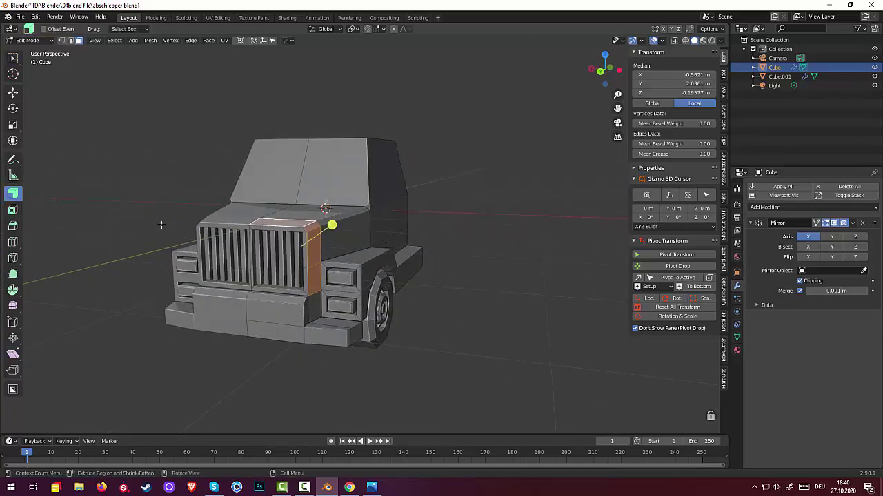
drag(332, 225, 338, 219)
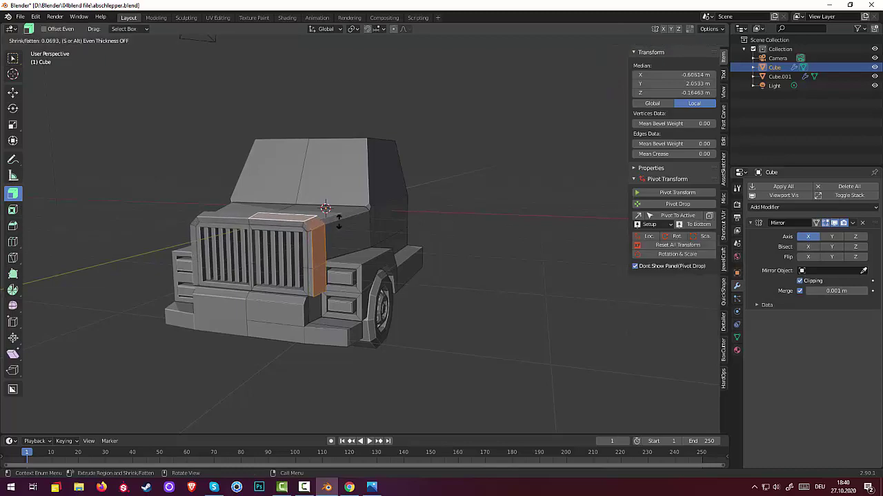
click(335, 222)
click(486, 261)
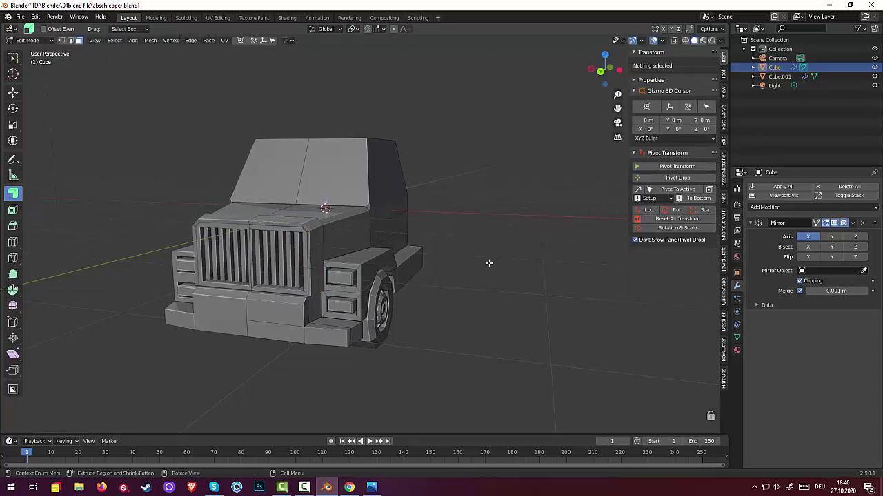
- Check the thickened grille surround from the side and undo its extrusion
middle_drag(489, 262, 414, 267)
scroll(579, 269, up, 3)
scroll(579, 268, up, 3)
scroll(553, 280, down, 3)
scroll(553, 280, down, 3)
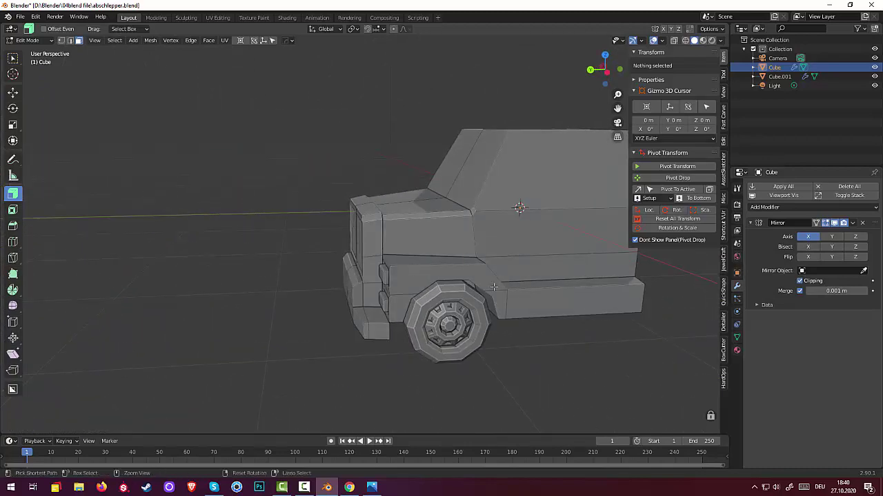
click(360, 220)
key(alt+a)
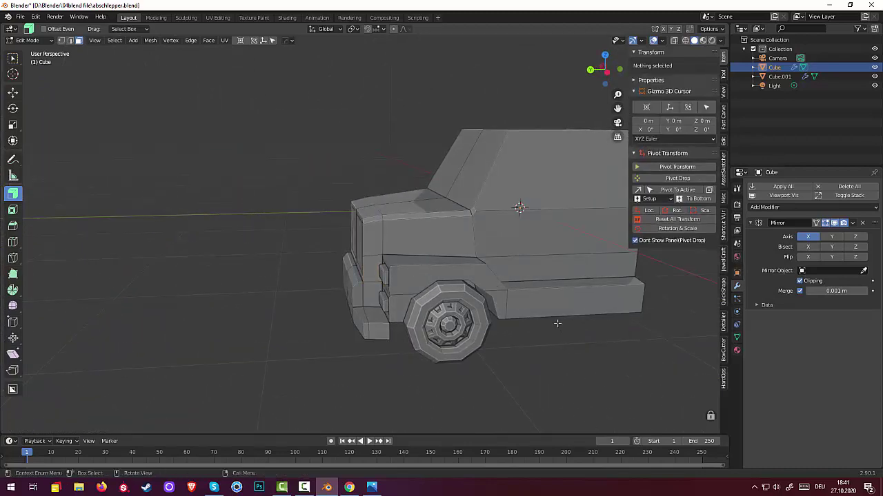
- Extrude the top face of the hood upward by about 0.053 m
mouse_move(535, 335)
middle_down()
mouse_move(662, 330)
mouse_move(542, 321)
middle_up()
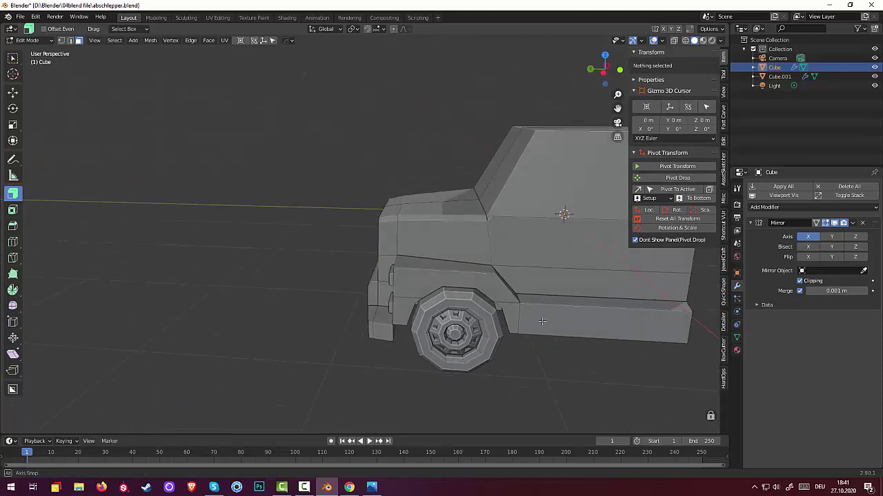
click(459, 207)
middle_drag(481, 216, 486, 204)
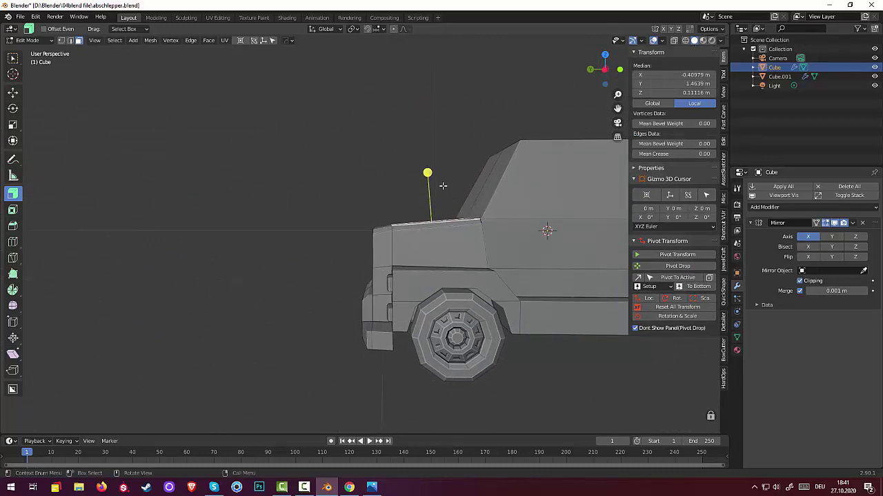
drag(442, 185, 446, 182)
middle_drag(445, 181, 472, 211)
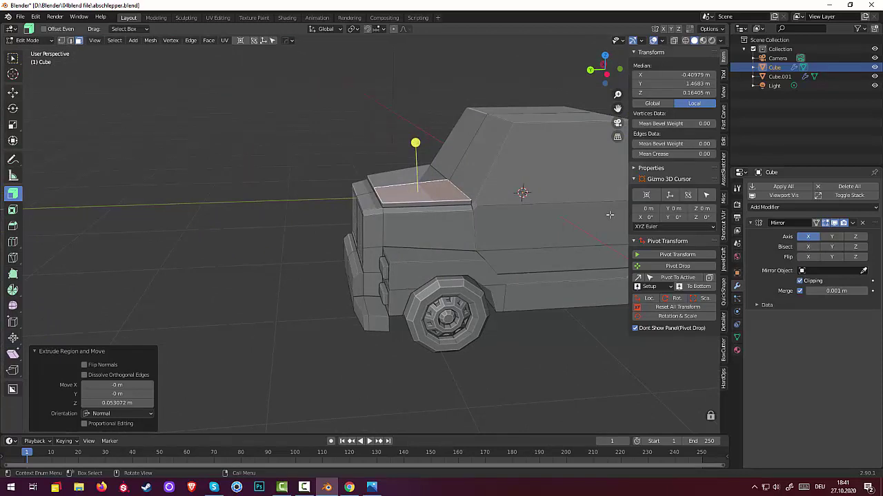
- Scale the raised hood face down to about 0.83 so that its sides slope inward
key(s)
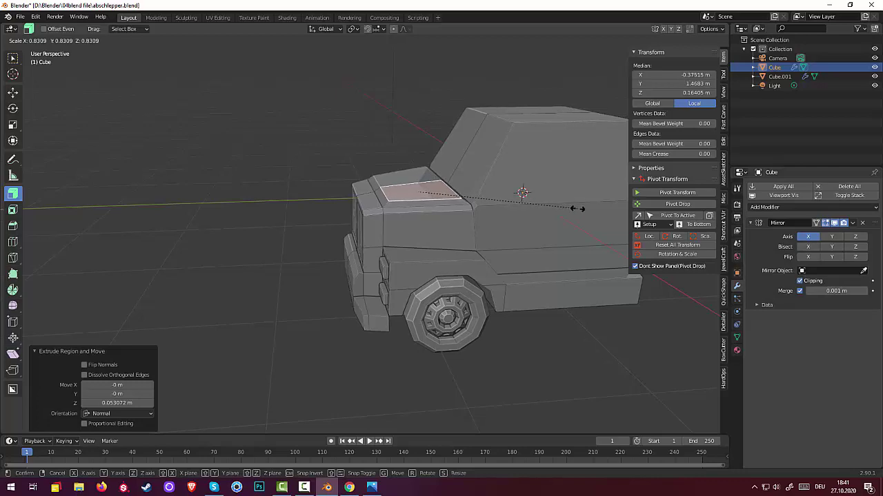
click(572, 208)
middle_drag(573, 208, 664, 220)
click(577, 261)
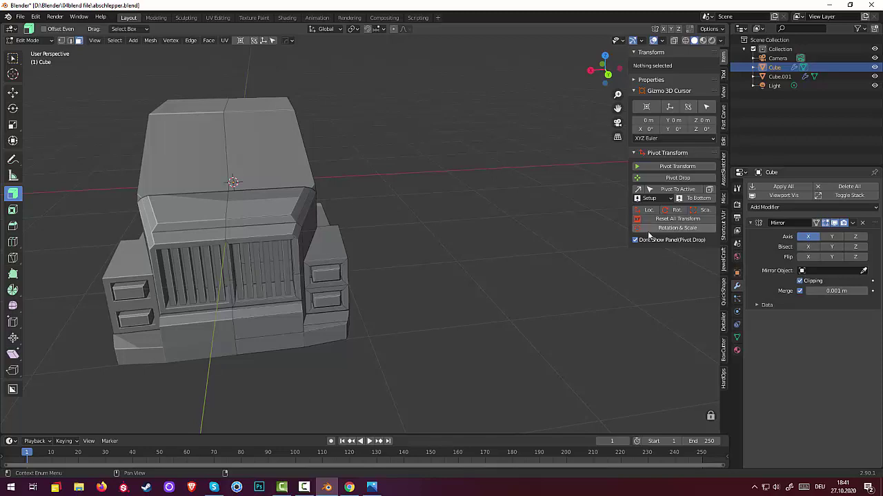
- Move the front sloped face of the raised hood panel forward along Y by about 0.14 m
middle_drag(570, 256, 390, 210)
click(373, 199)
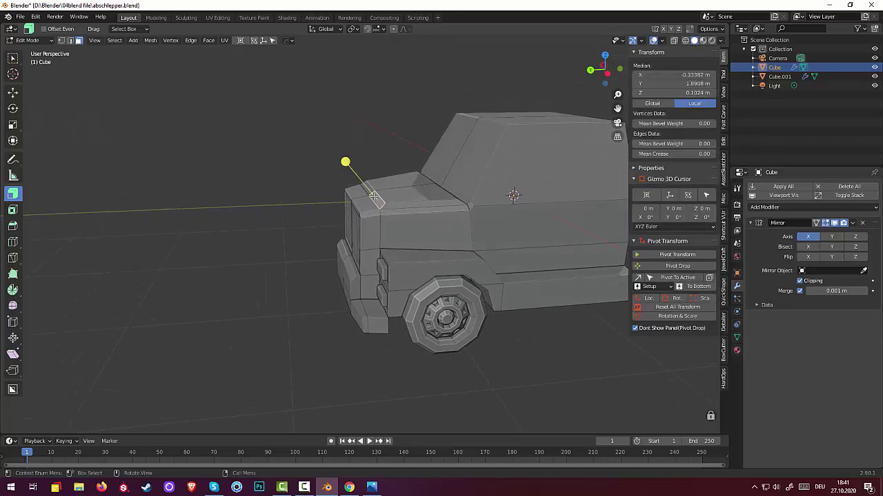
middle_drag(394, 228, 373, 219)
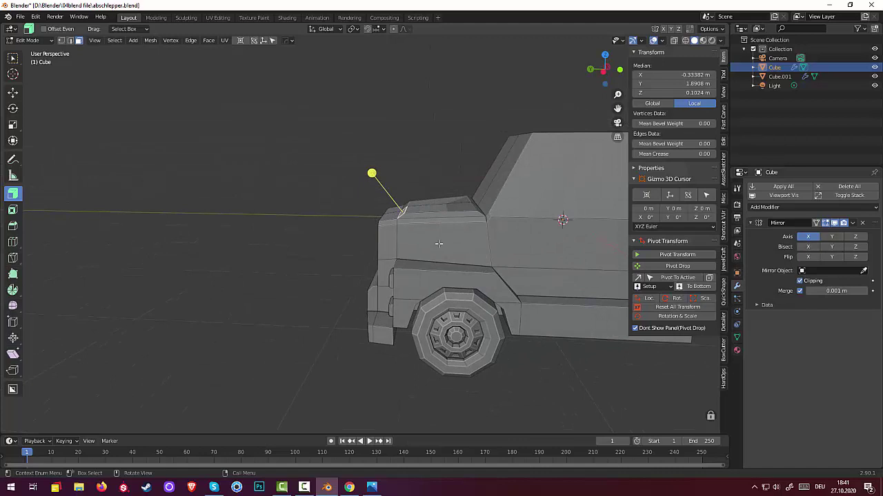
key(g)
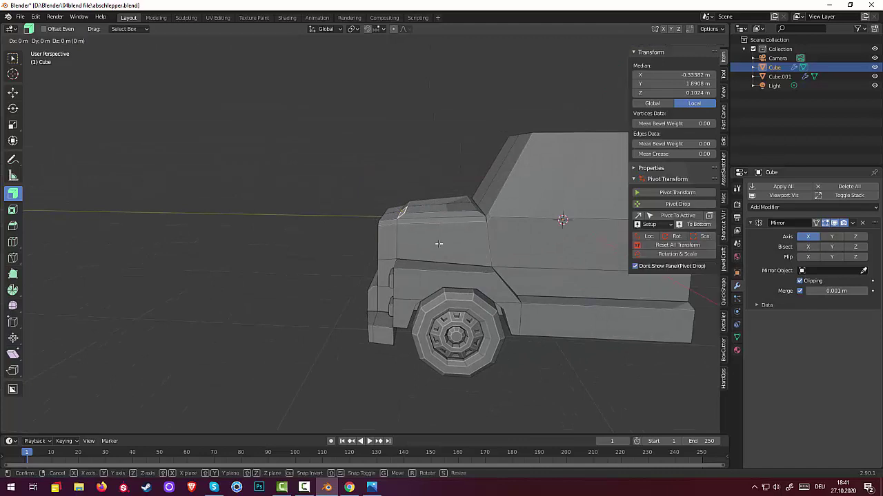
key(y)
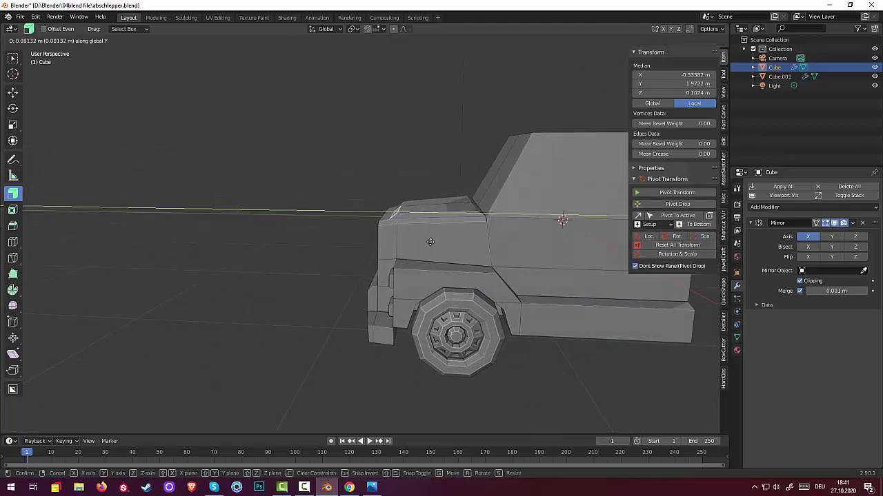
click(426, 242)
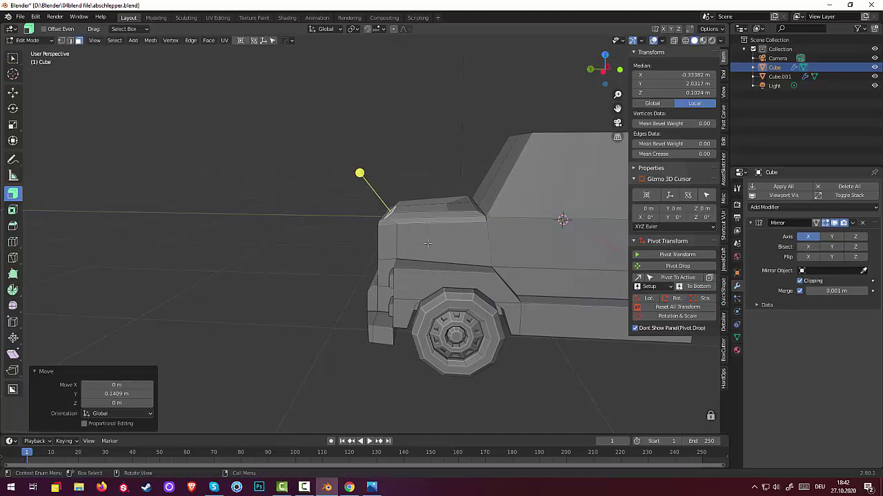
- Examine the reshaped hood front and its transition to the grille up close
click(302, 191)
middle_drag(301, 192, 316, 216)
scroll(557, 248, up, 4)
scroll(597, 234, down, 4)
scroll(538, 245, down, 5)
click(281, 191)
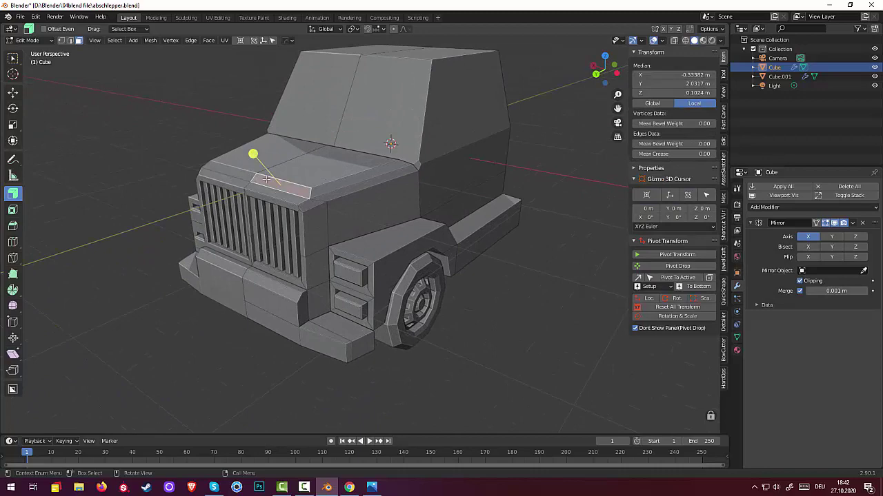
mouse_move(280, 182)
middle_down()
mouse_move(223, 158)
mouse_move(230, 187)
mouse_move(290, 175)
mouse_move(276, 176)
middle_up()
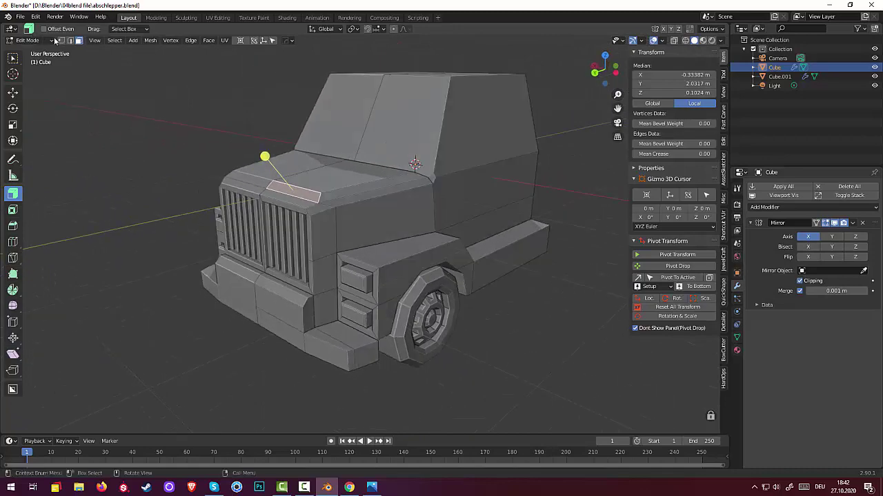
- Move the front lower edge of the hood's sloped face forward and up by about 0.006 m each
click(70, 40)
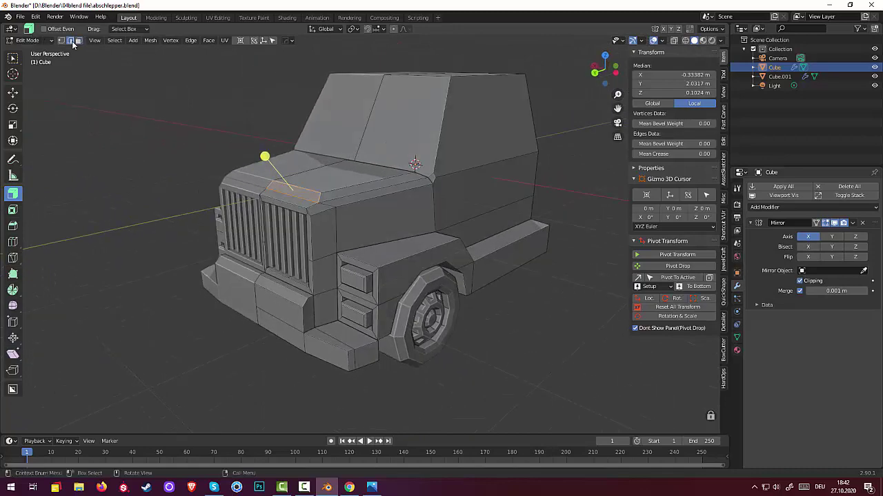
click(290, 197)
middle_drag(308, 202, 275, 199)
key(KP_3)
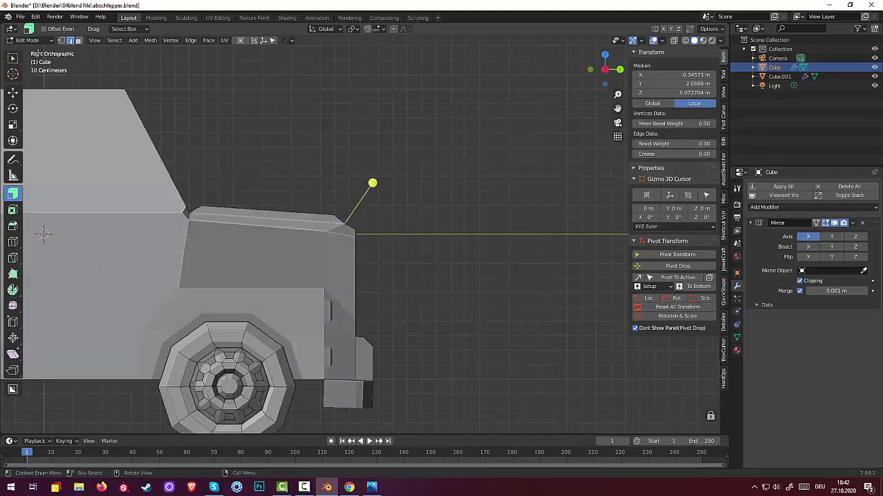
click(13, 58)
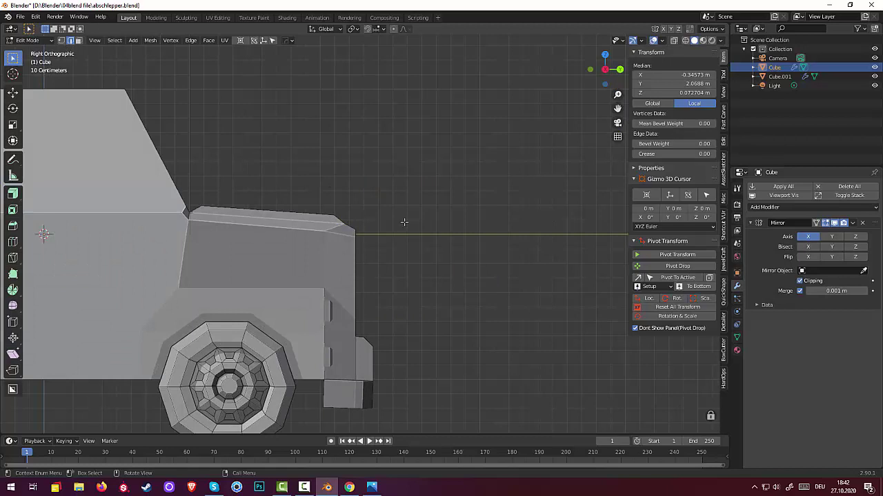
key(g)
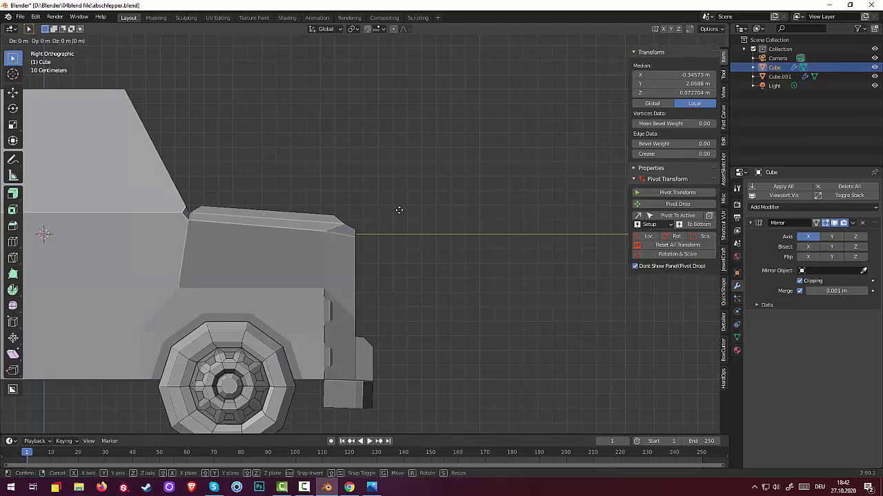
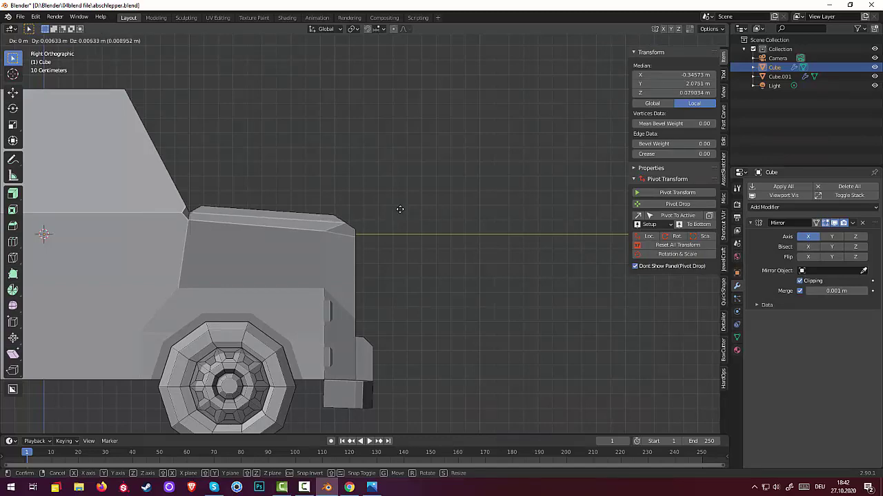
click(400, 207)
- Move the rear edge of the raised hood back toward the windshield along Y by about 0.07 m
middle_drag(457, 230, 228, 262)
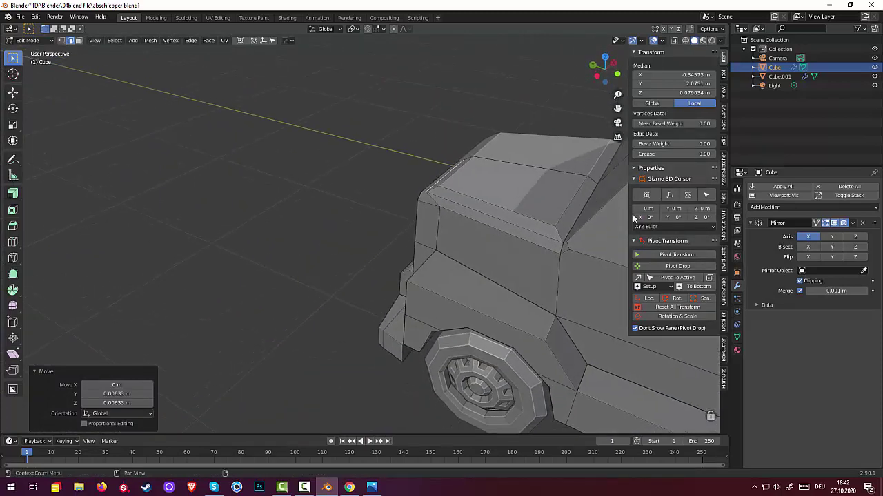
click(571, 200)
middle_drag(570, 201, 610, 185)
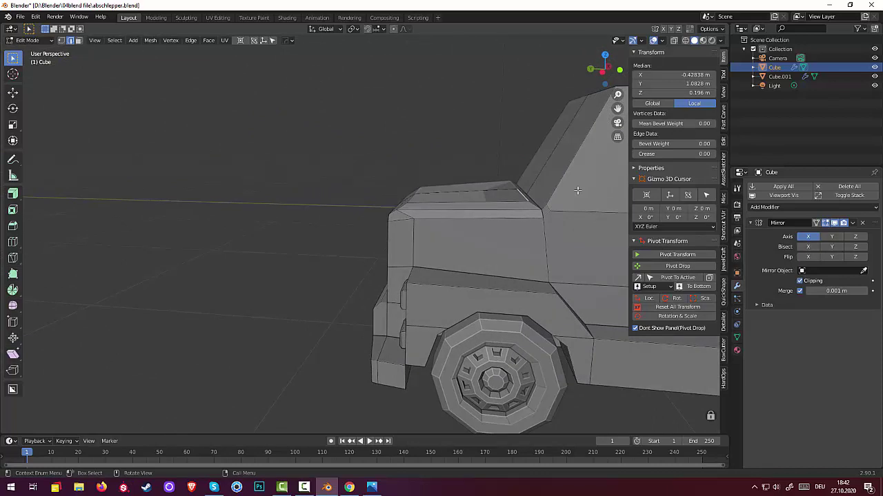
key(g)
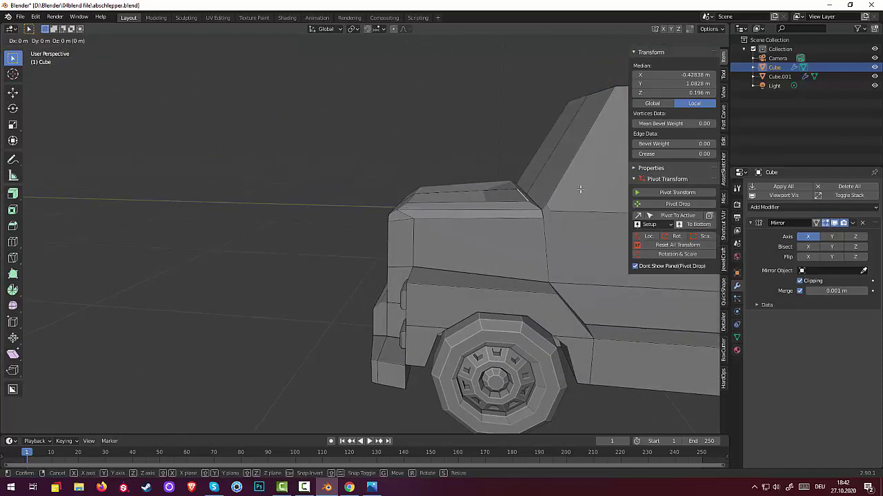
key(y)
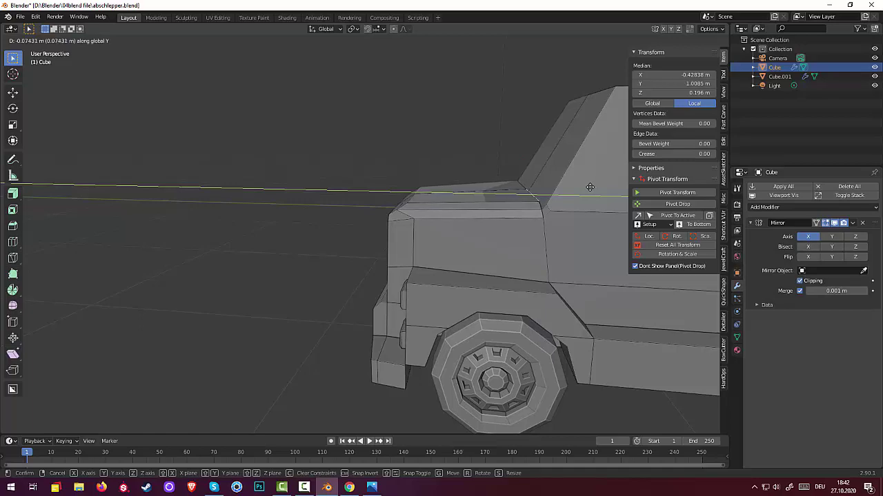
click(585, 188)
click(387, 131)
- Try to add a loop cut around the upper cab through the middle of the windshield's side pillar
middle_drag(380, 134, 329, 108)
scroll(524, 133, down, 3)
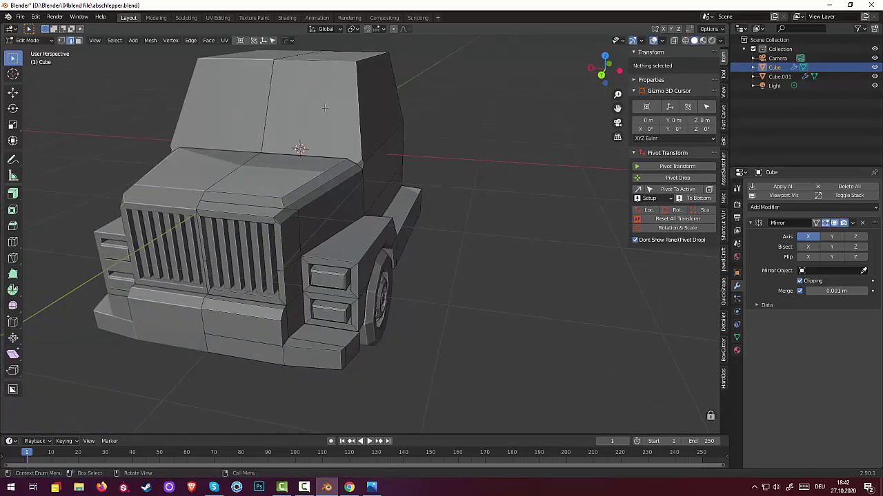
click(334, 106)
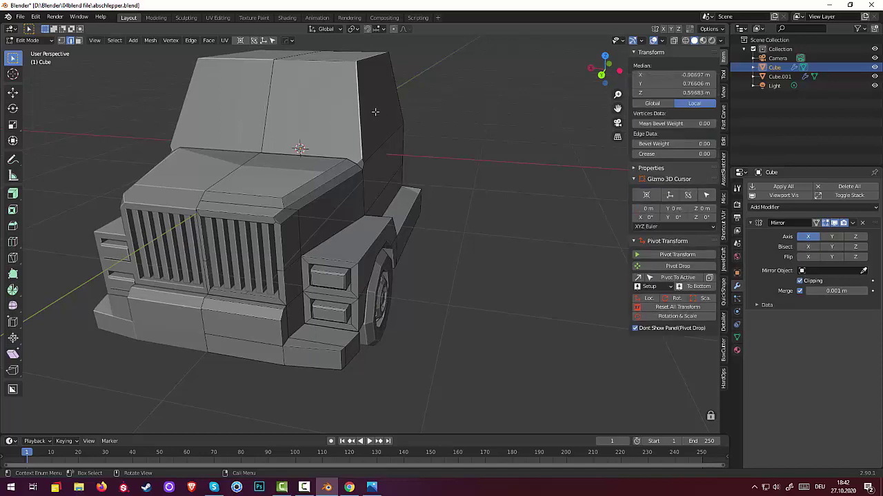
key(ctrl)
key(ctrl+r)
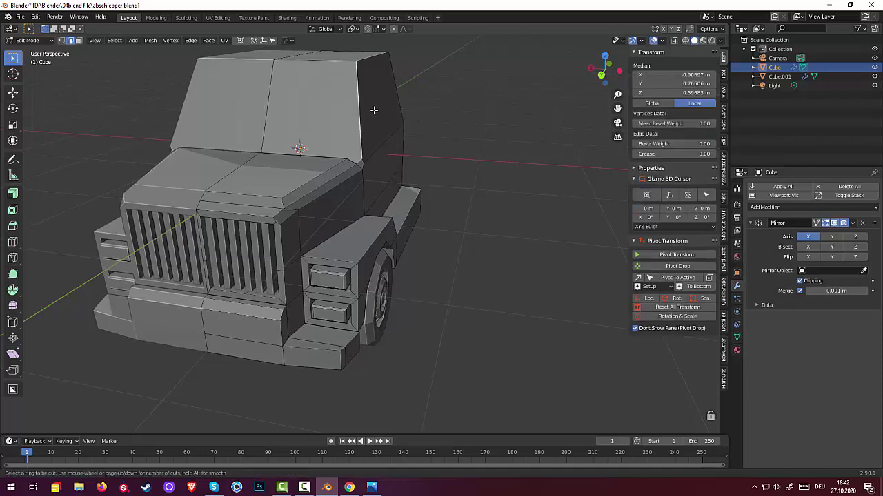
key(Escape)
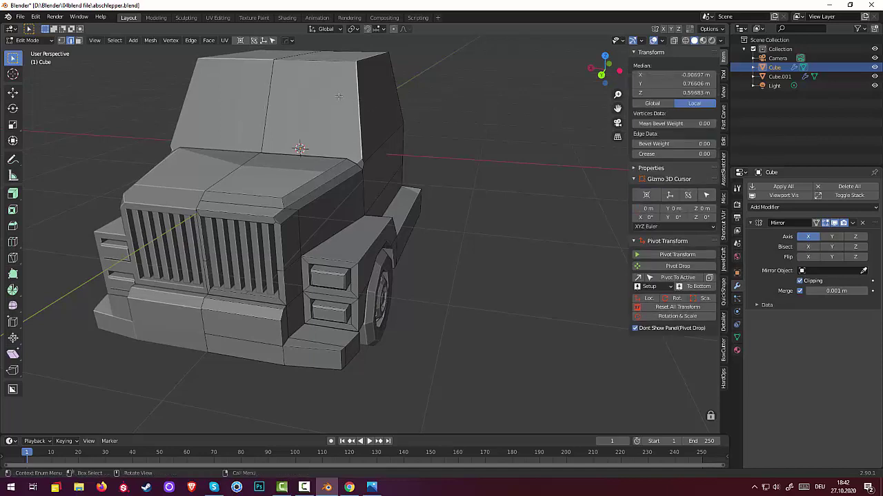
key(ctrl+r)
click(371, 114)
mouse_move(372, 115)
middle_down()
mouse_move(356, 124)
mouse_move(381, 120)
middle_up()
click(329, 71)
scroll(324, 74, up, 2)
scroll(322, 76, down, 2)
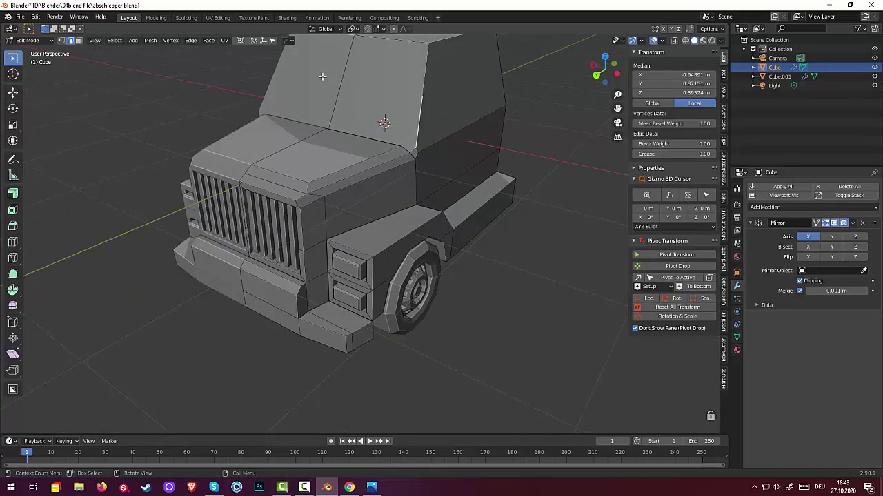
scroll(322, 75, down, 3)
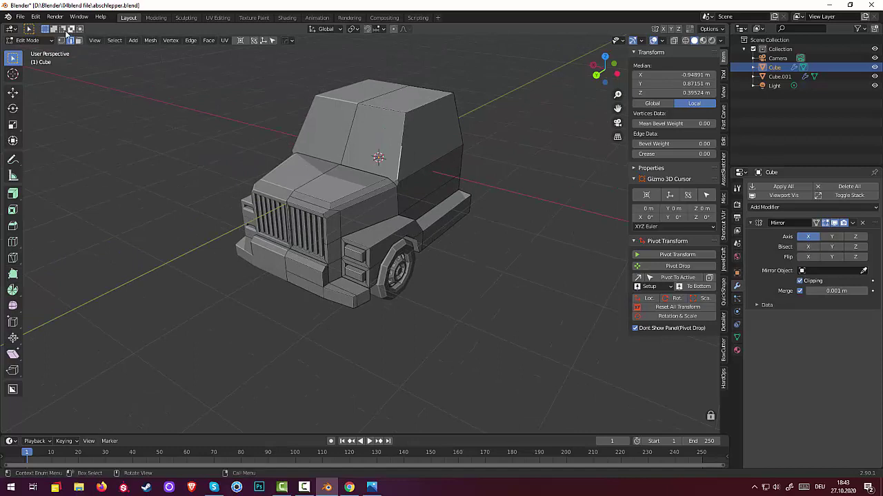
- Try deleting the vertex at the middle of the windshield pillar edge with the Vertices option, and undo the deletion
click(405, 145)
click(392, 148)
click(60, 41)
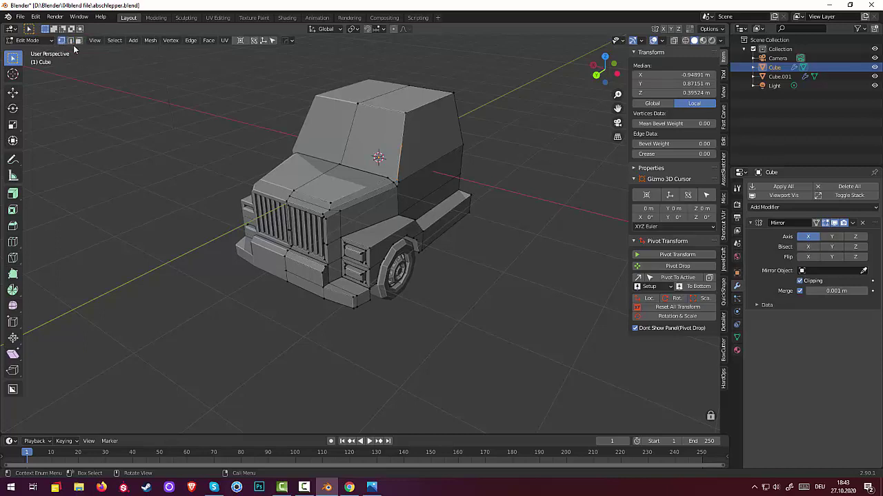
middle_drag(479, 218, 440, 201)
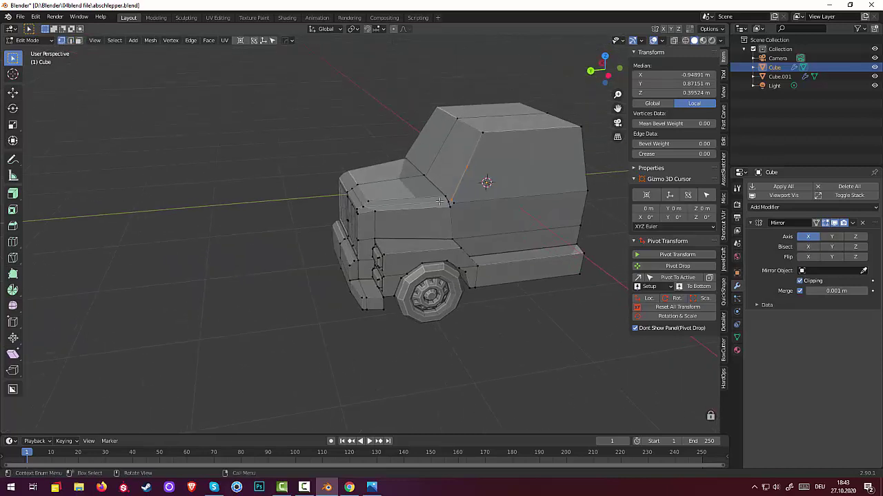
click(467, 167)
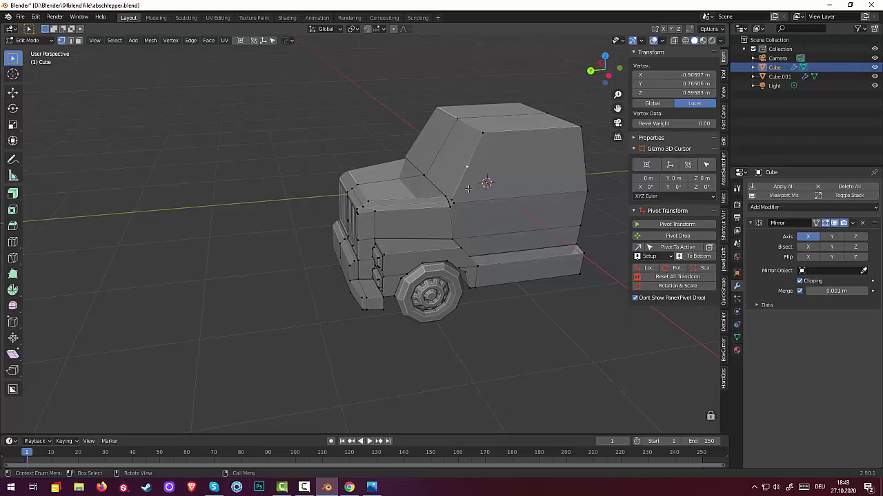
key(x)
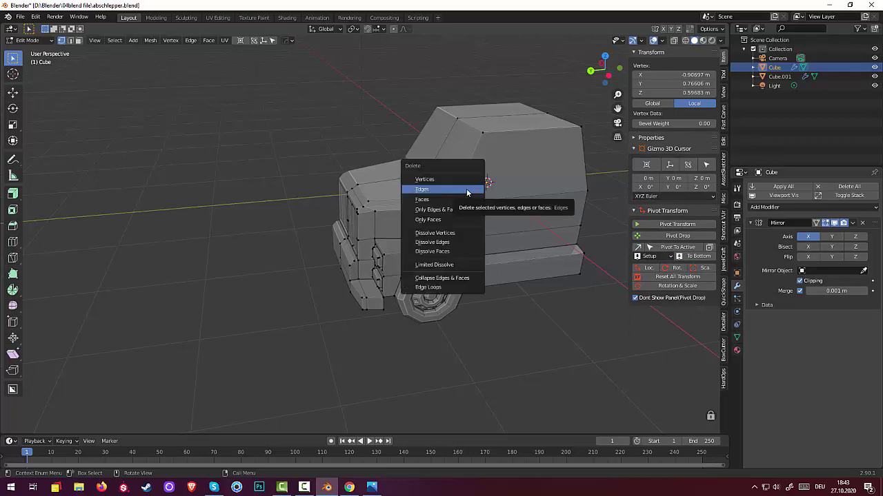
click(456, 180)
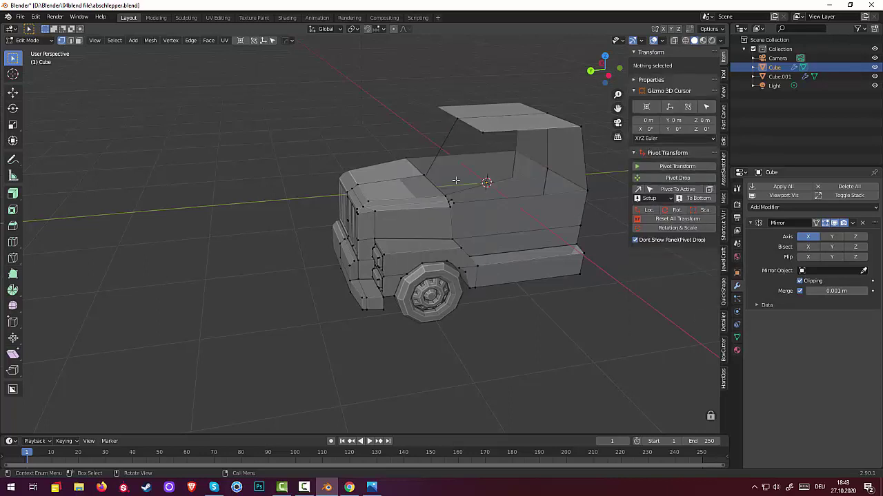
key(ctrl)
key(ctrl+z)
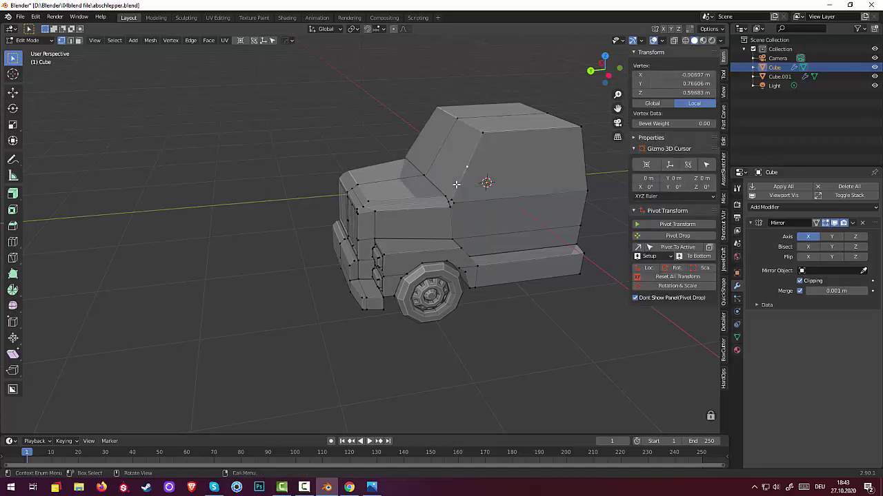
- Dissolve the extra vertex at the middle of the windshield pillar edge
key(x)
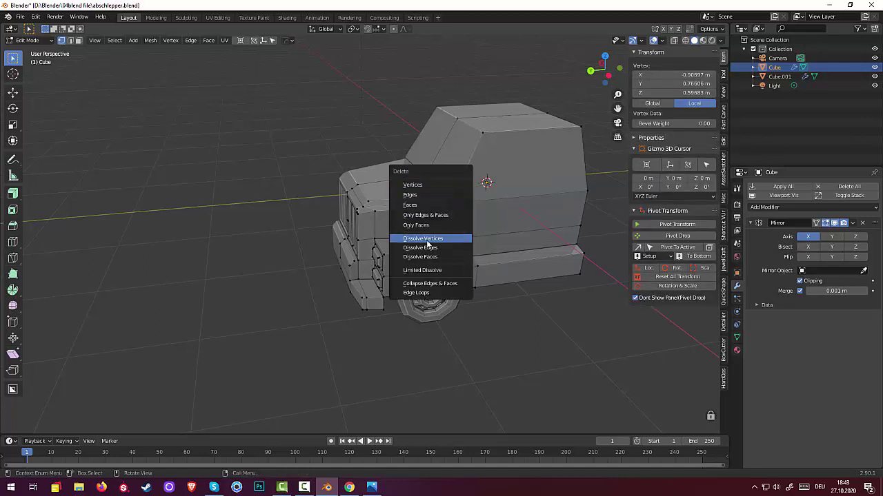
click(423, 239)
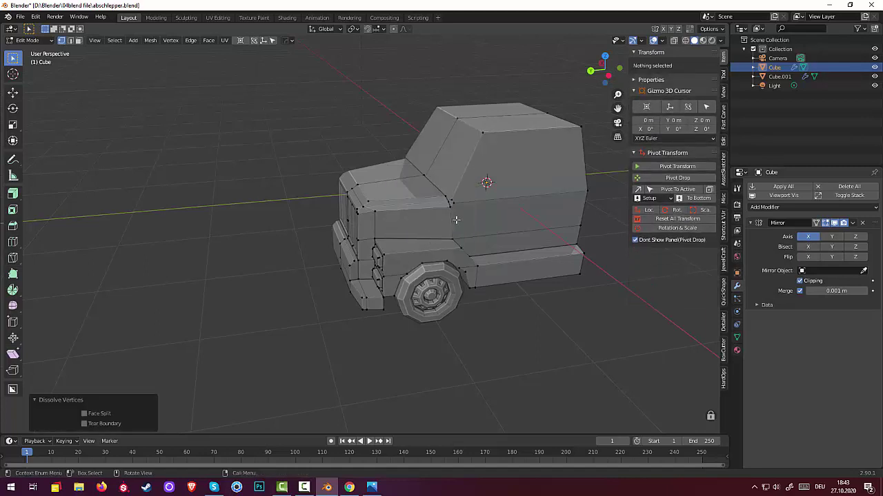
middle_drag(455, 219, 464, 234)
scroll(462, 214, up, 3)
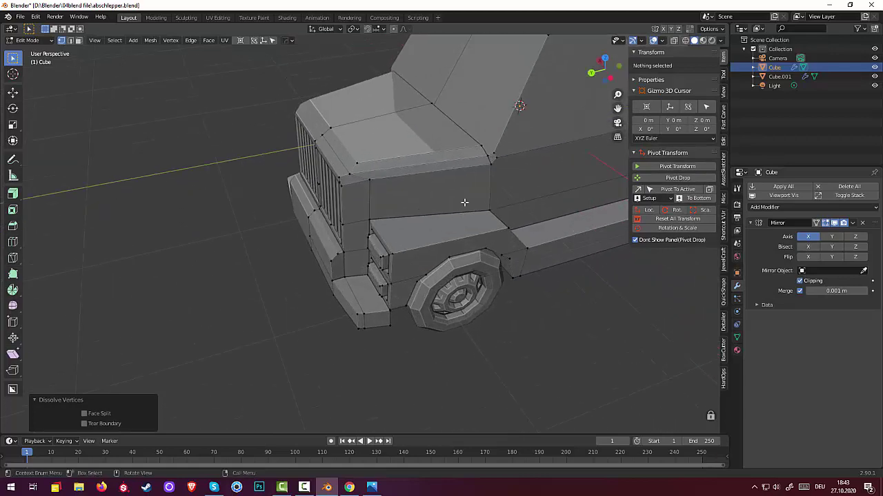
middle_drag(464, 202, 468, 152)
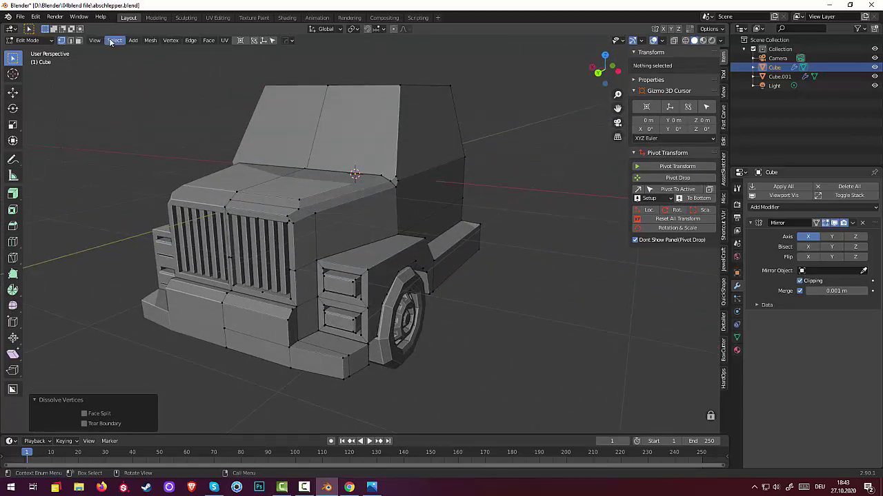
- Select the windshield face, try a centred loop cut along the front fender and side step, and undo it
click(78, 41)
click(410, 149)
click(375, 144)
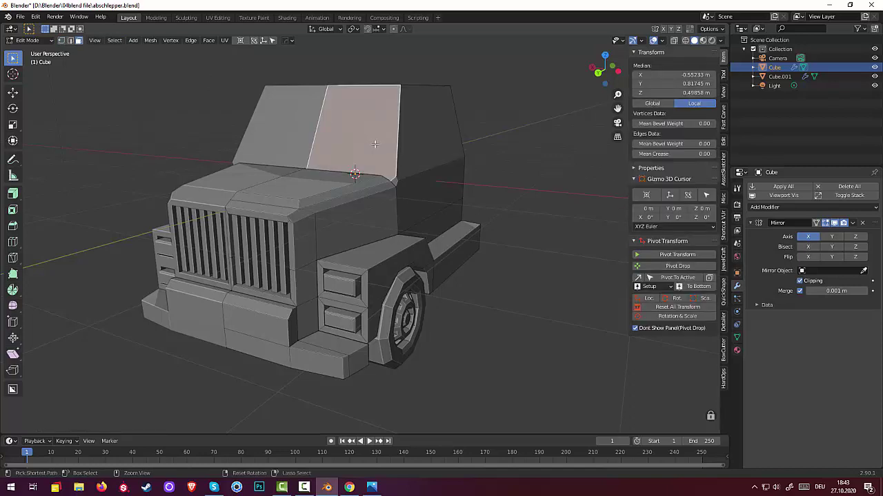
key(ctrl+r)
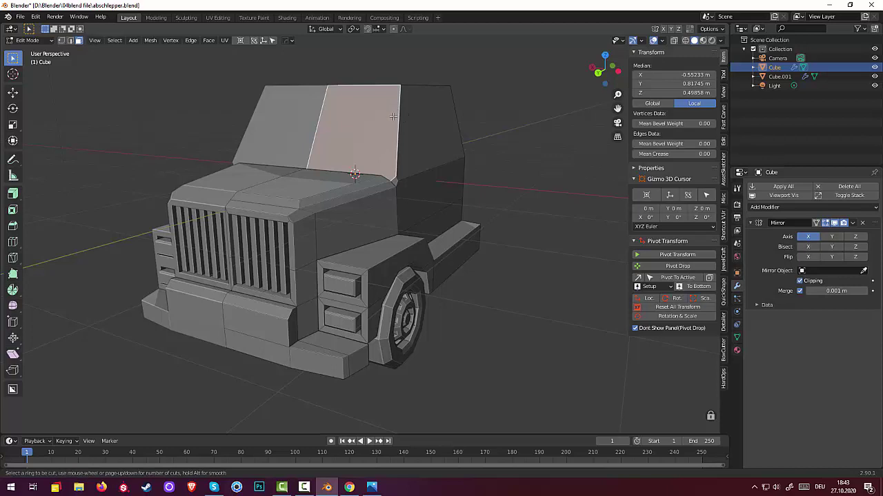
click(491, 205)
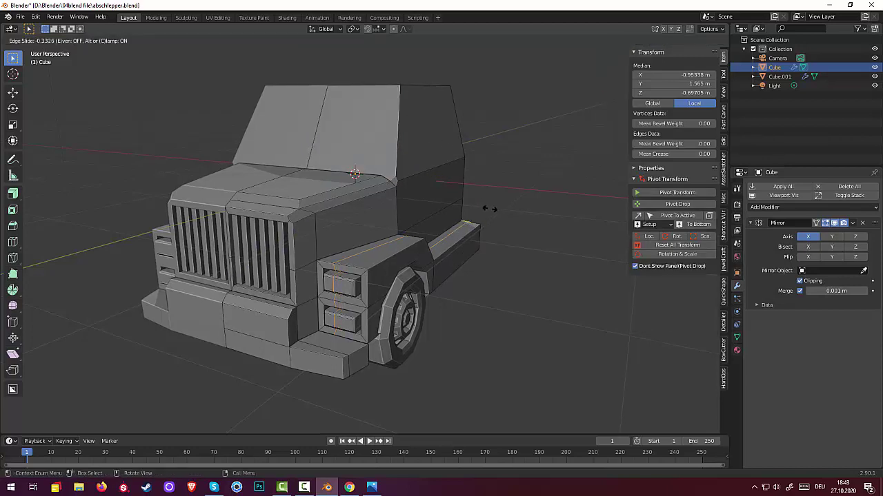
right_click(490, 208)
key(ctrl)
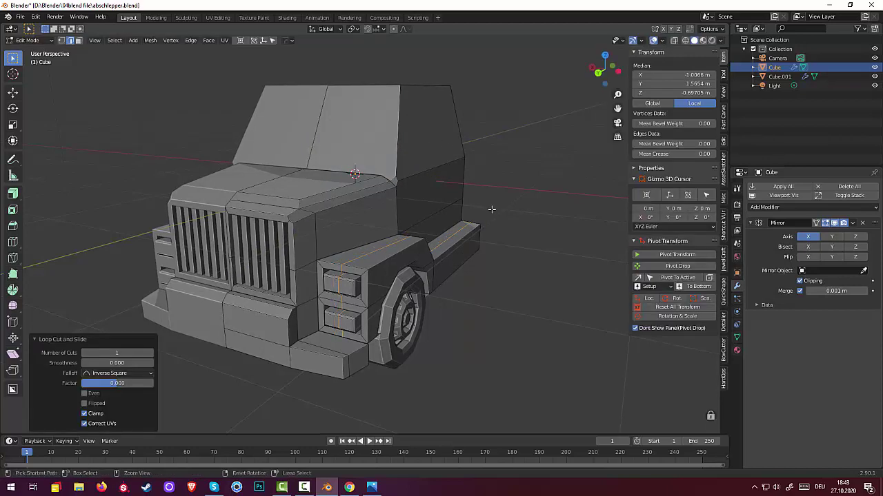
key(ctrl+z)
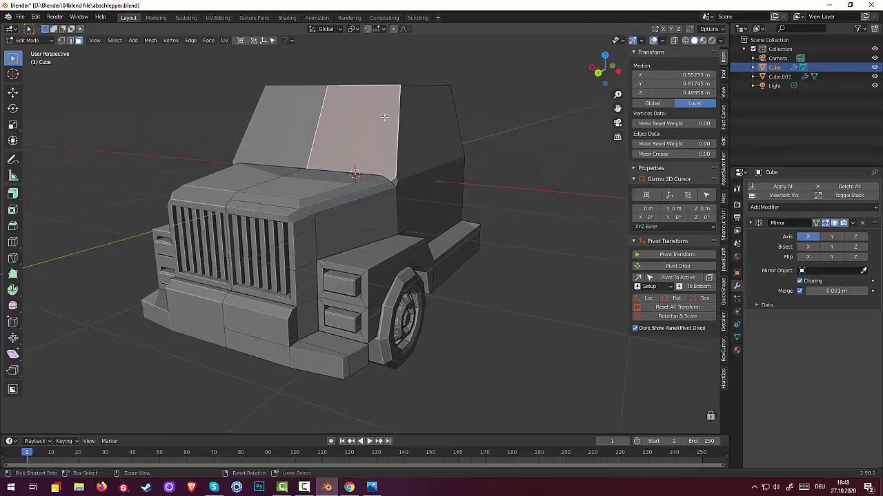
- Add one centred loop cut across the upper rear face of the cab
key(ctrl+r)
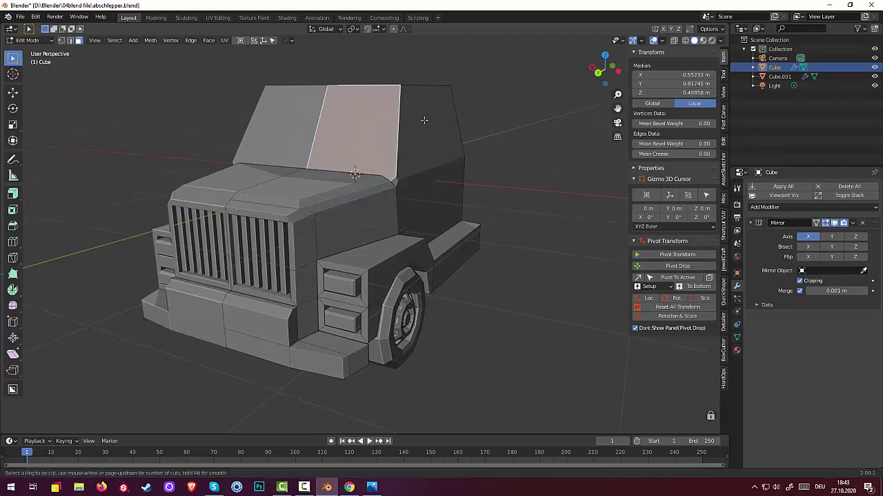
click(446, 126)
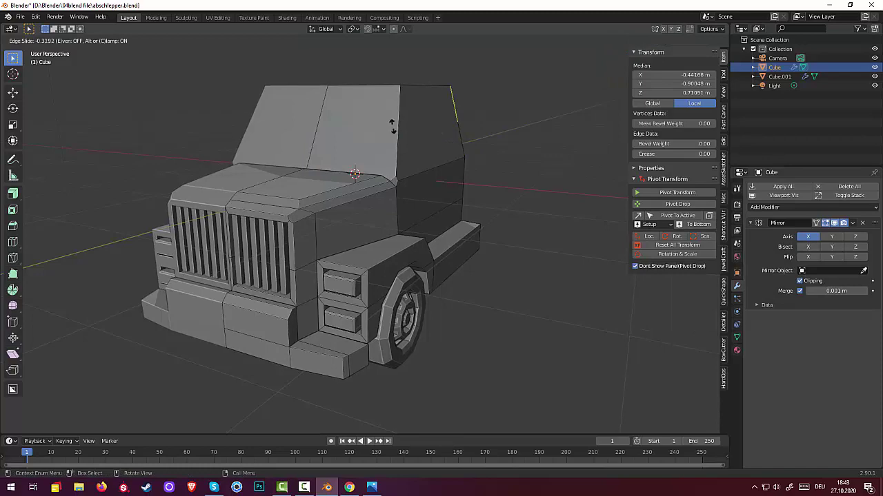
right_click(572, 138)
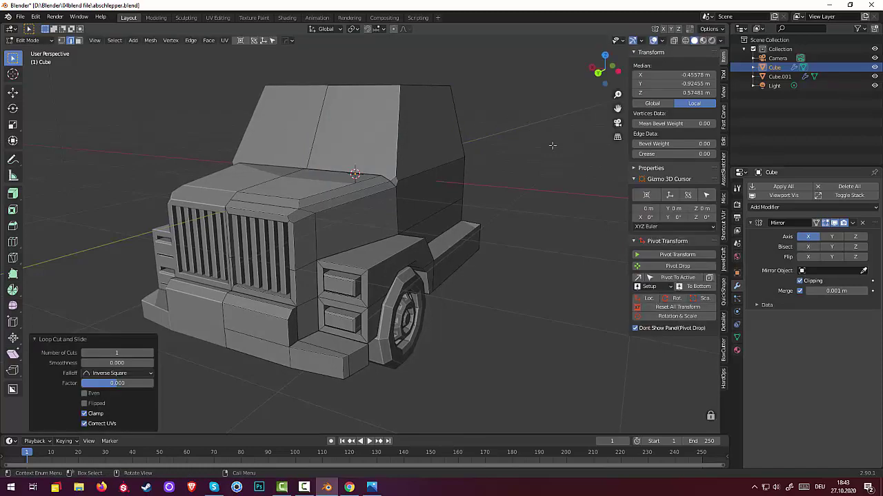
- Try to run another loop cut through the upper side of the cab
middle_drag(524, 154, 455, 192)
scroll(462, 167, down, 3)
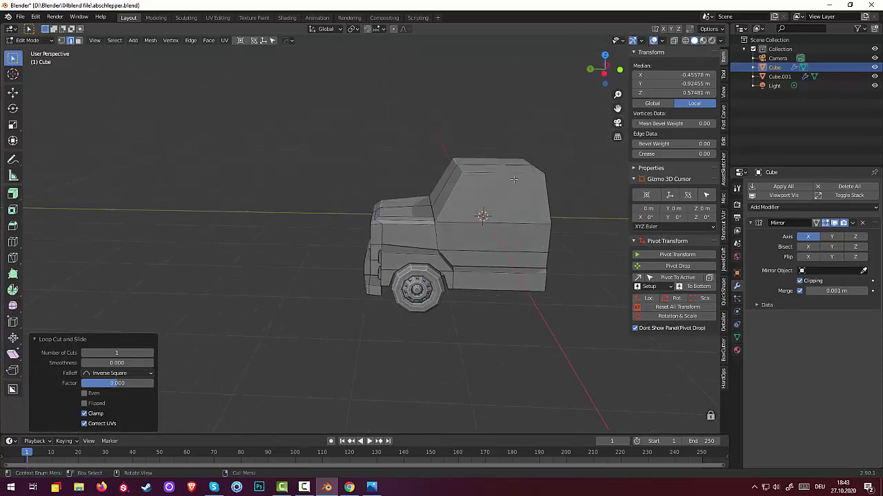
click(402, 199)
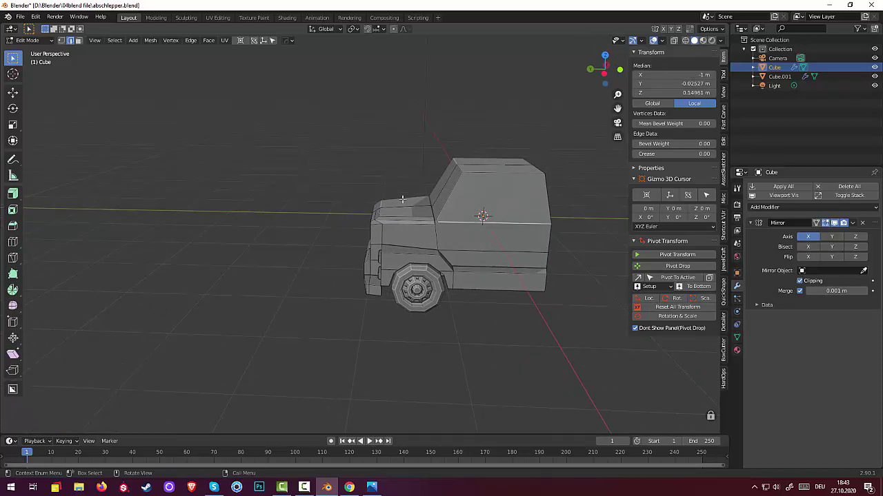
key(ctrl+r)
click(574, 197)
middle_drag(576, 214, 591, 203)
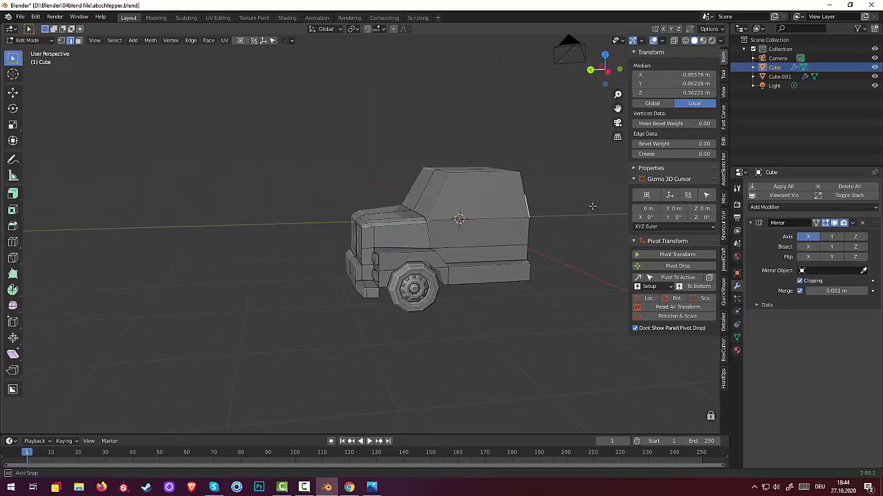
click(586, 208)
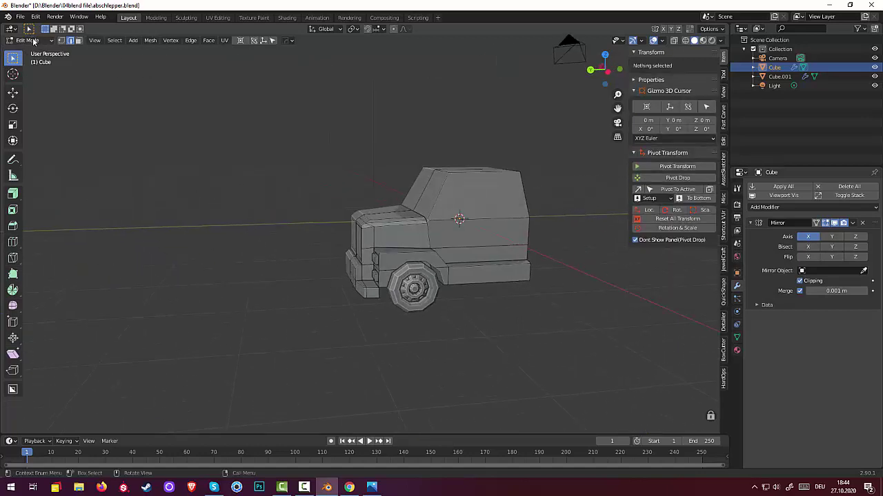
- Select all vertices of the truck body mesh, including hidden ones, with X-ray enabled and merge them by distance
click(62, 40)
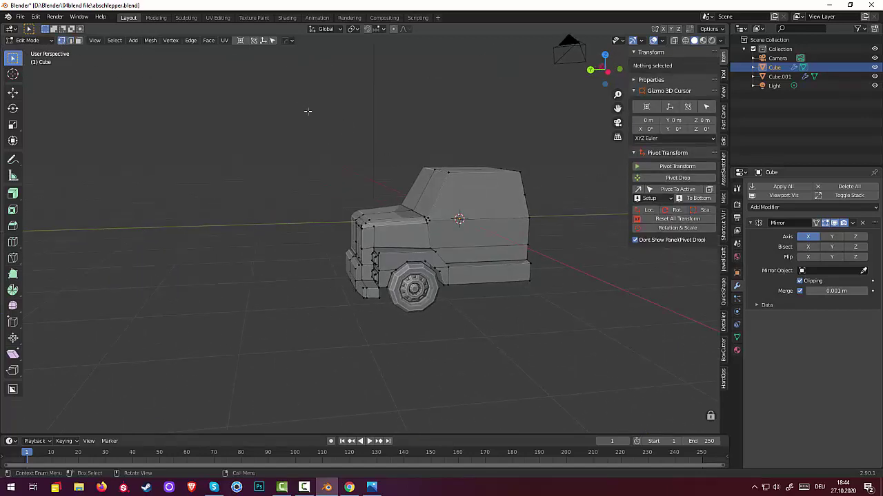
drag(308, 111, 635, 367)
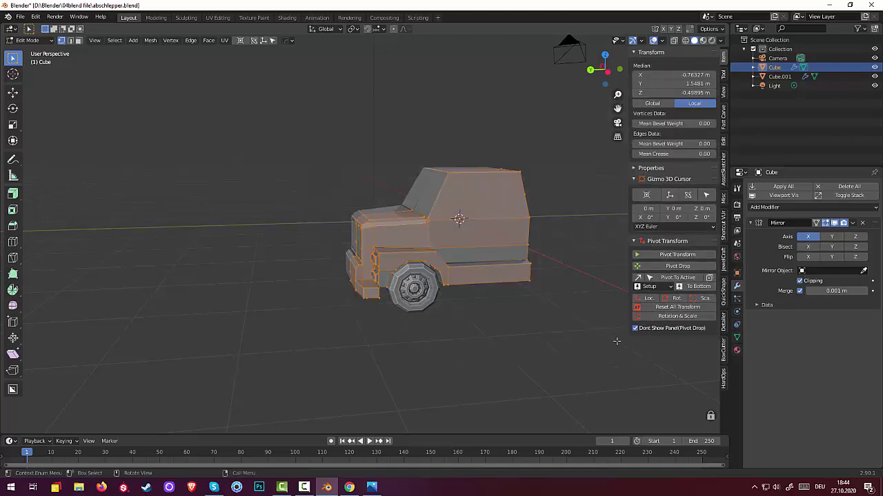
middle_drag(616, 340, 553, 354)
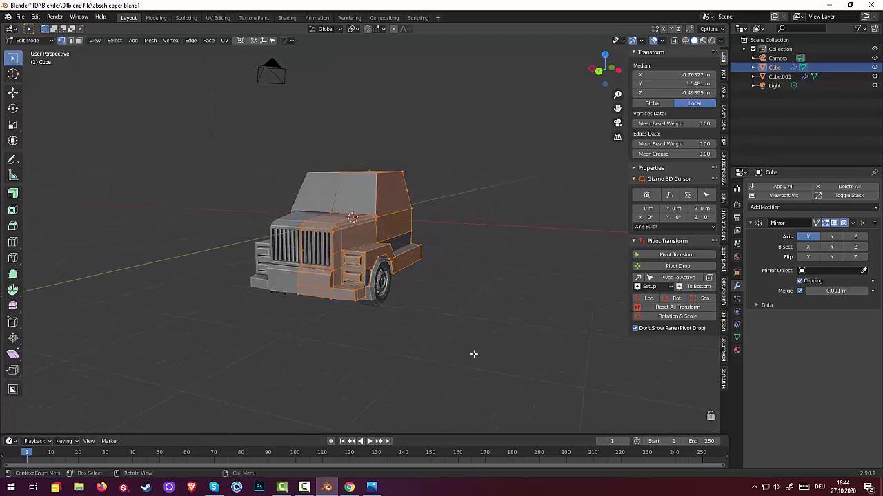
click(674, 40)
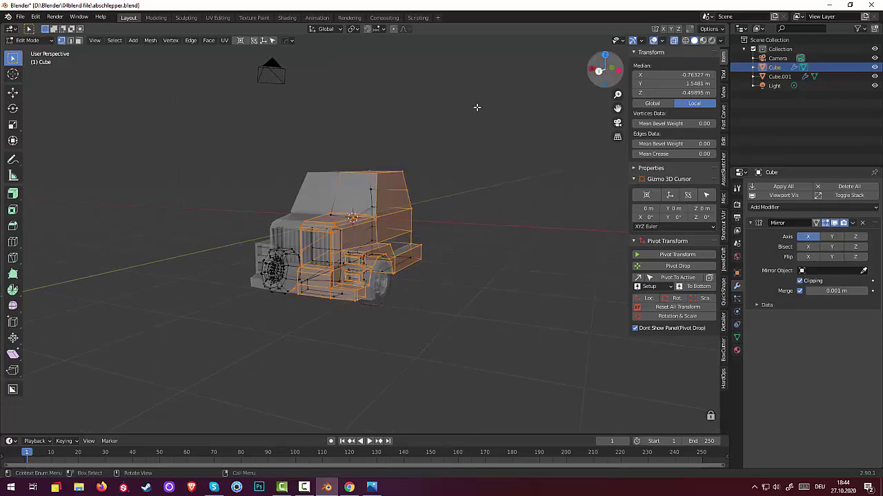
drag(216, 106, 494, 368)
middle_drag(495, 368, 382, 331)
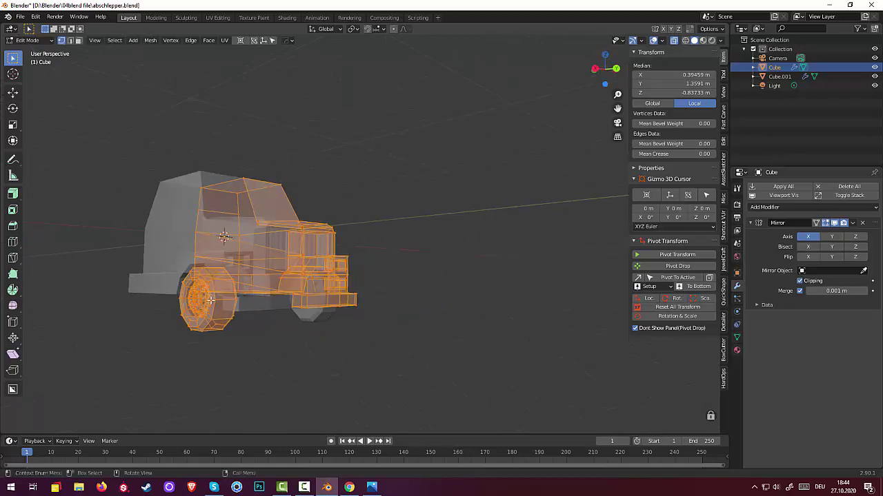
middle_drag(445, 331, 316, 359)
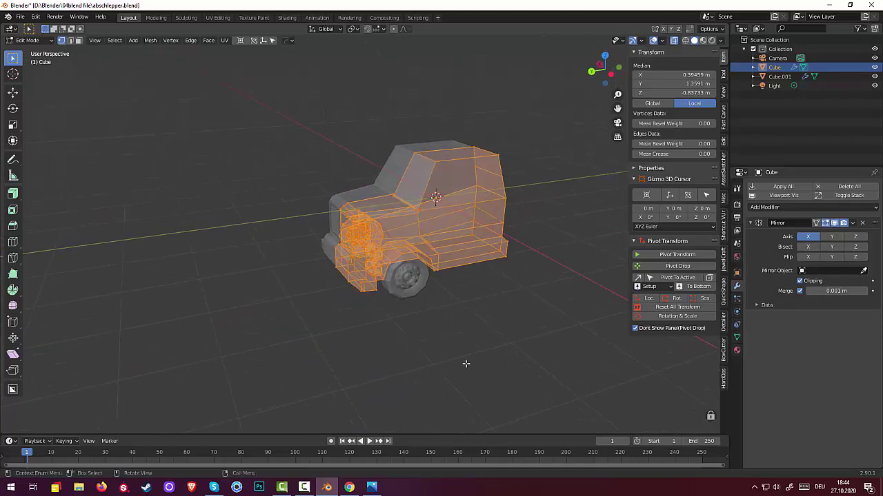
key(m)
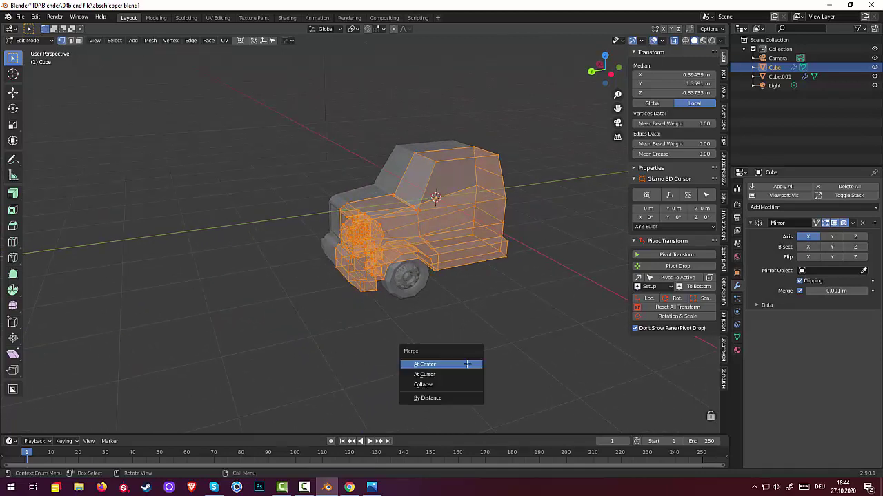
click(434, 398)
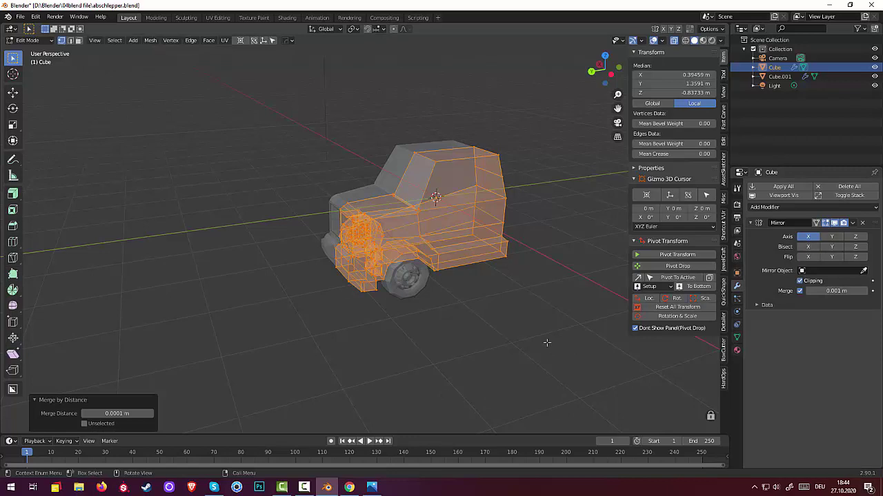
- Recalculate the normals of the whole selected mesh to the outside and clear the selection
key(alt+m)
key(alt+n)
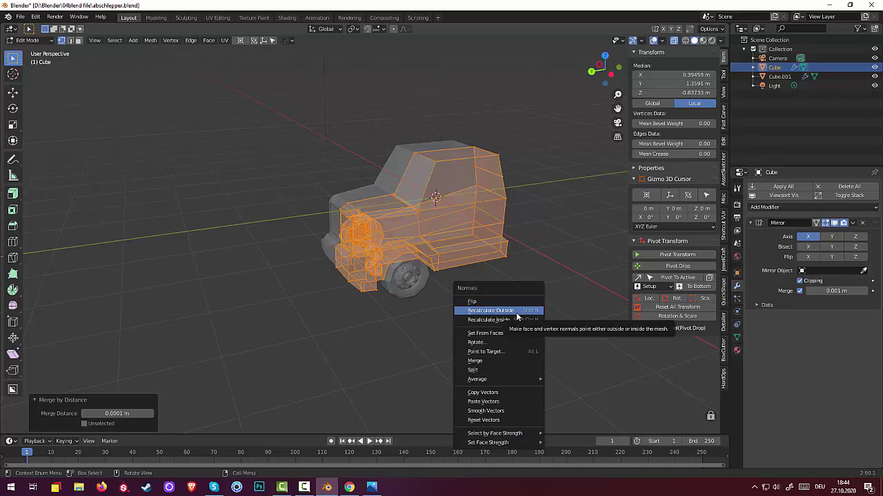
click(518, 314)
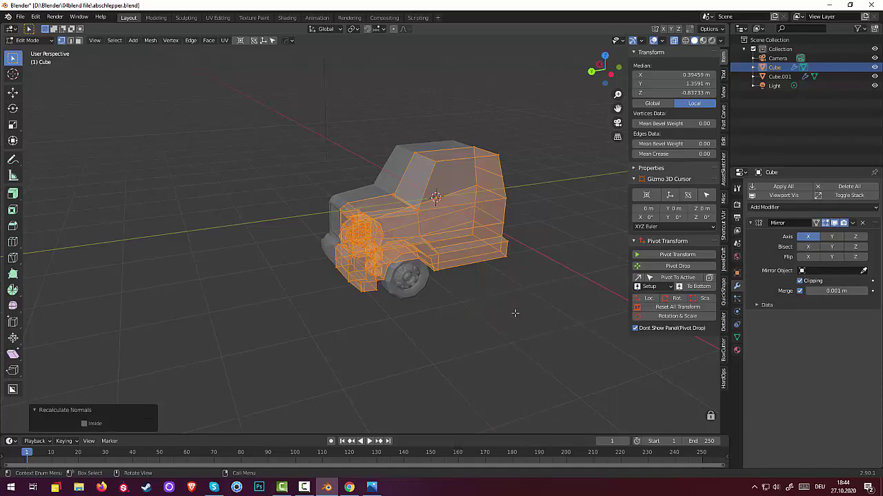
click(522, 312)
middle_drag(517, 317, 523, 311)
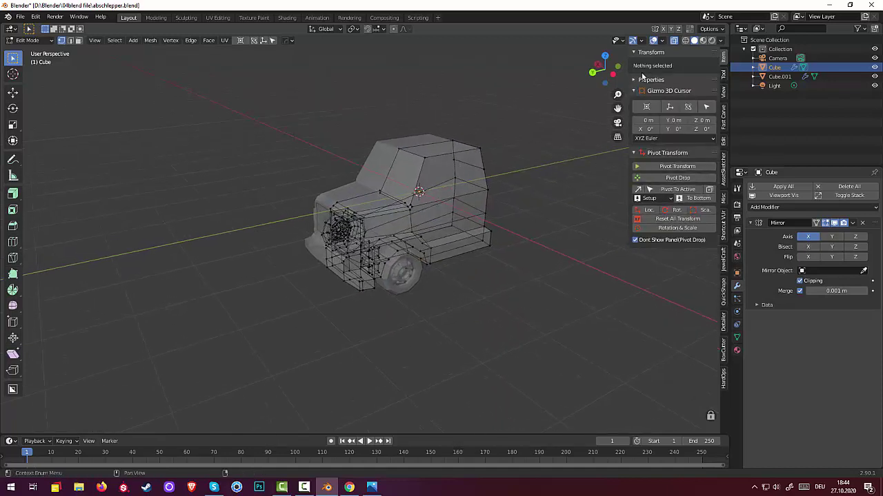
- Dissolve the horizontal edge across the upper rear face of the cab
middle_drag(510, 181, 535, 286)
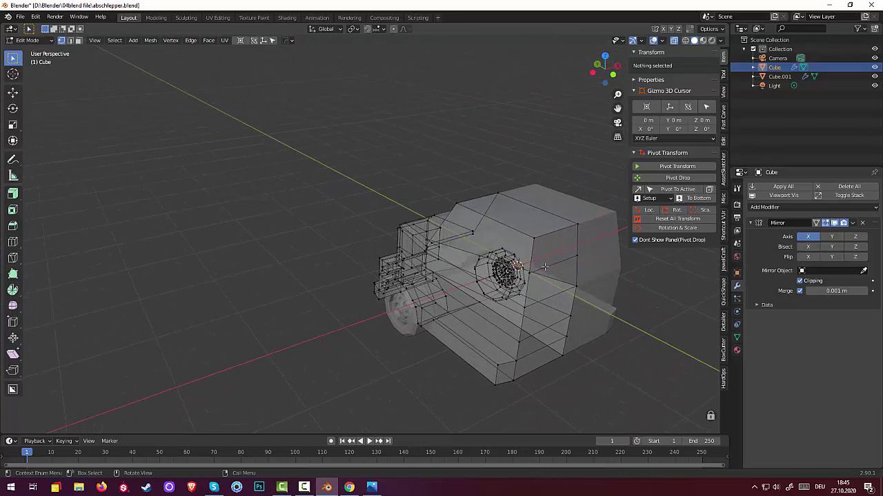
click(548, 271)
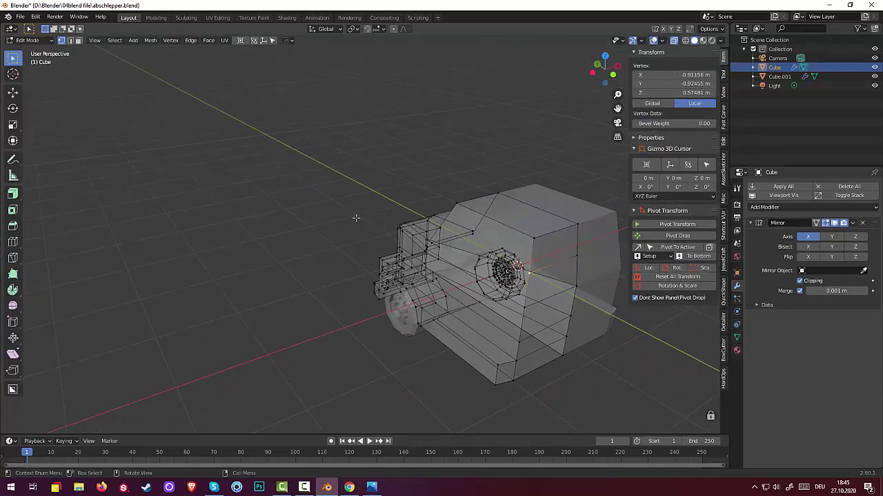
click(79, 42)
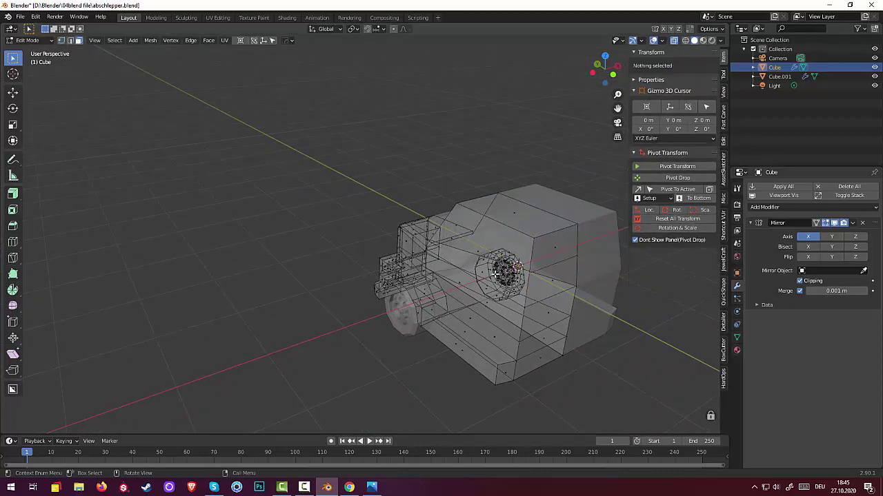
click(557, 264)
click(555, 279)
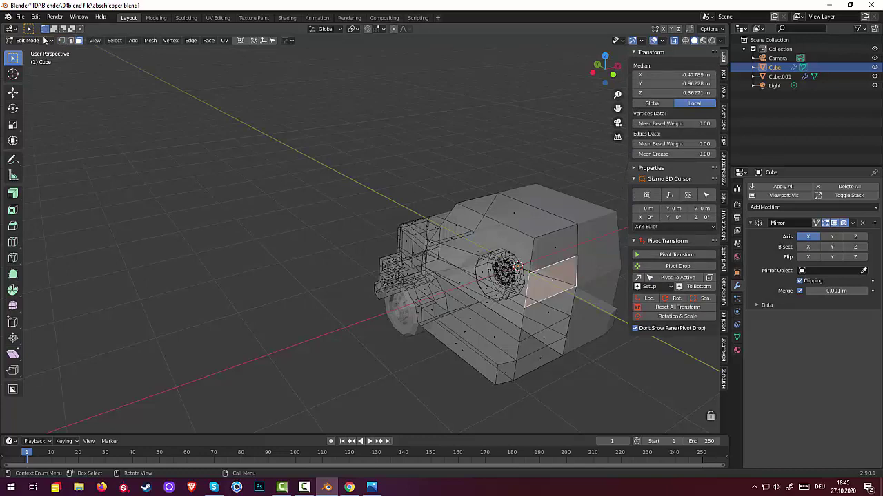
click(69, 40)
click(396, 129)
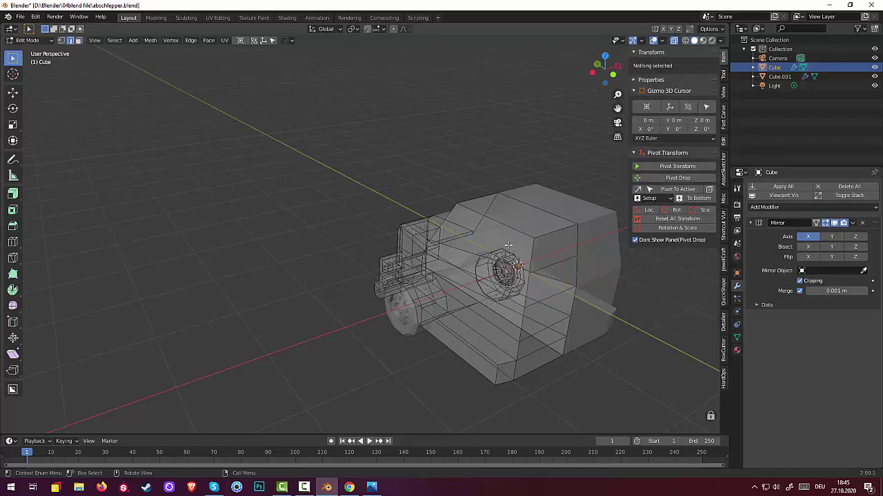
click(551, 265)
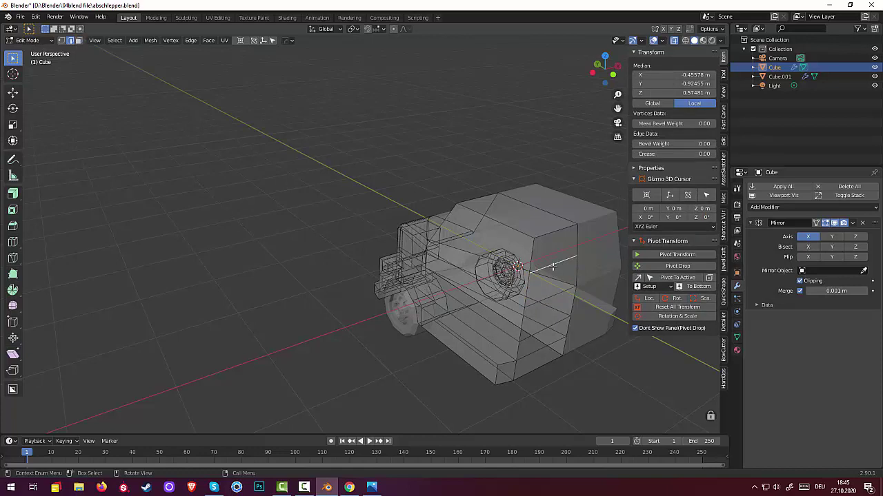
key(x)
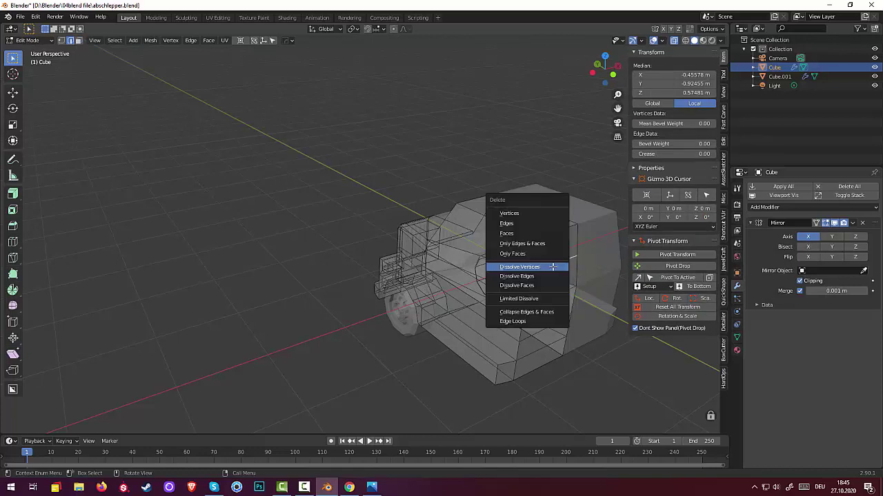
click(543, 277)
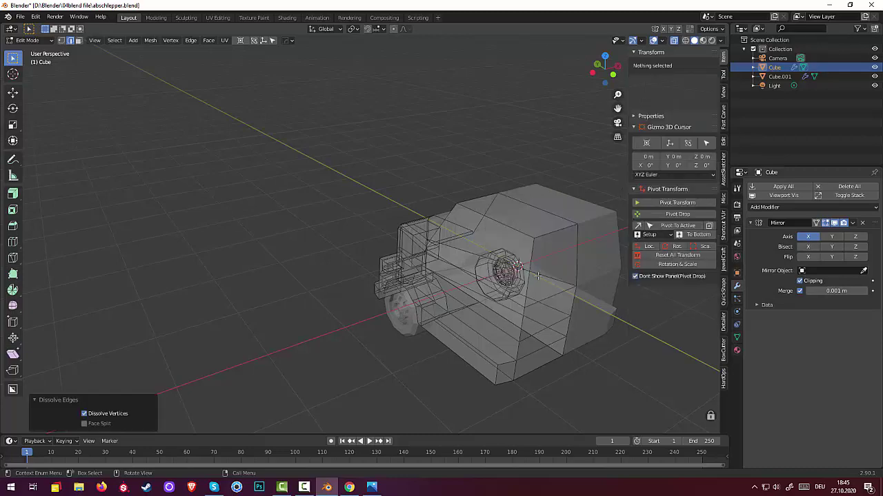
middle_drag(572, 297, 717, 157)
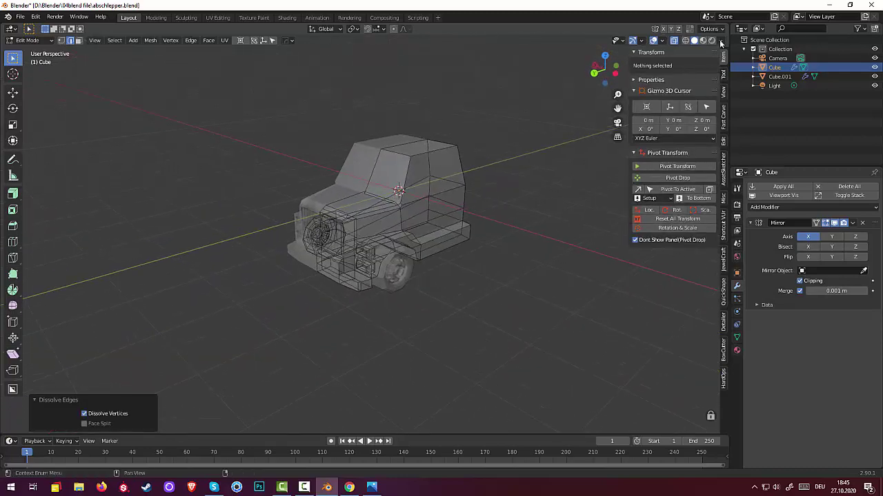
- Display the mesh's vertex and face normals as lines to check their direction, and hide them again
click(660, 42)
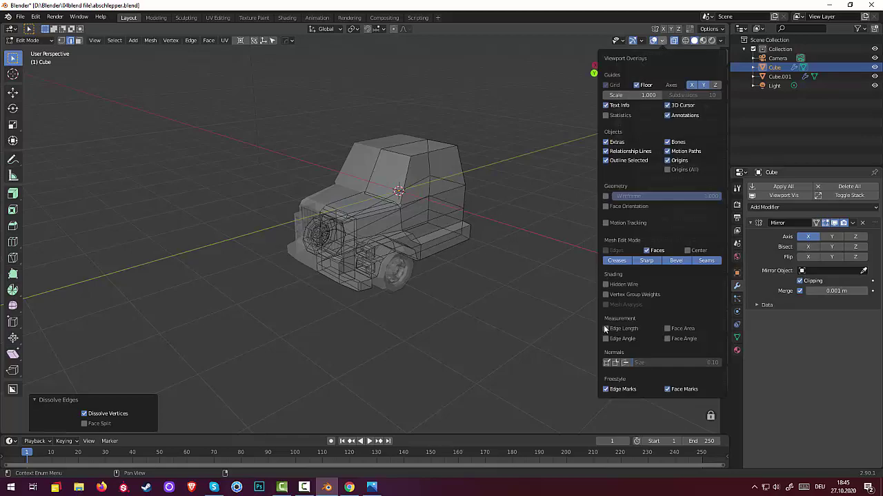
key(n)
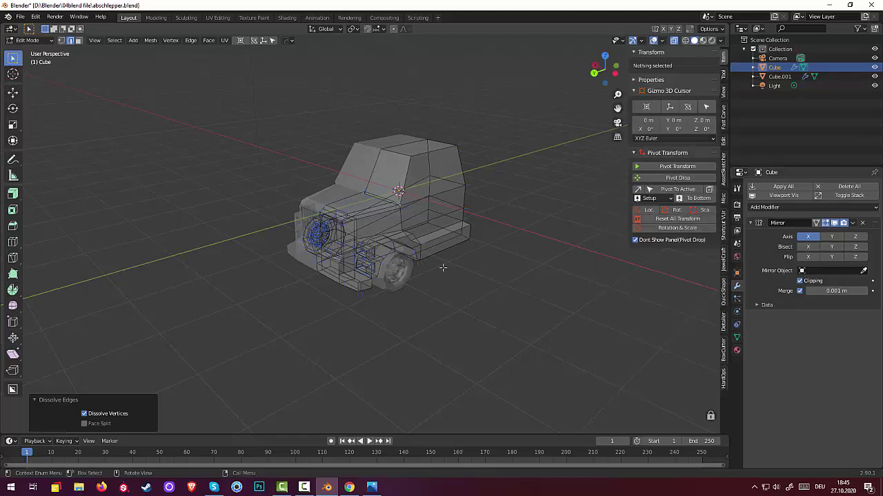
middle_drag(497, 276, 554, 230)
scroll(500, 267, up, 3)
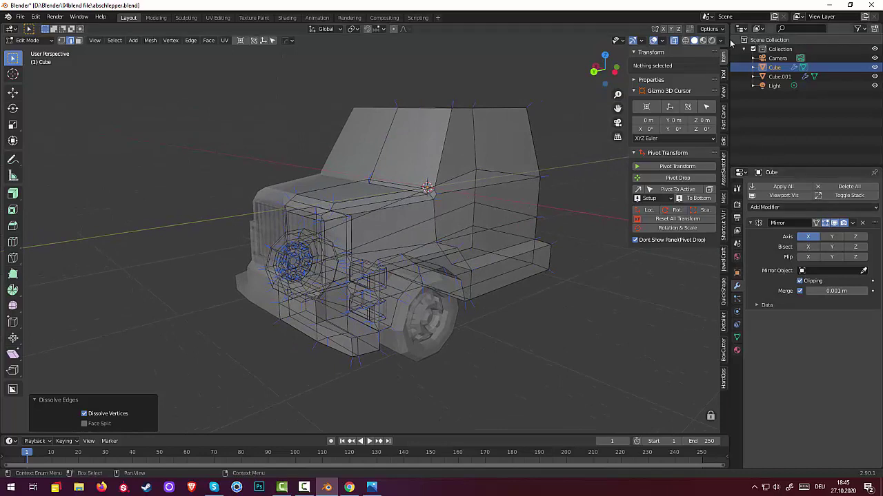
click(662, 42)
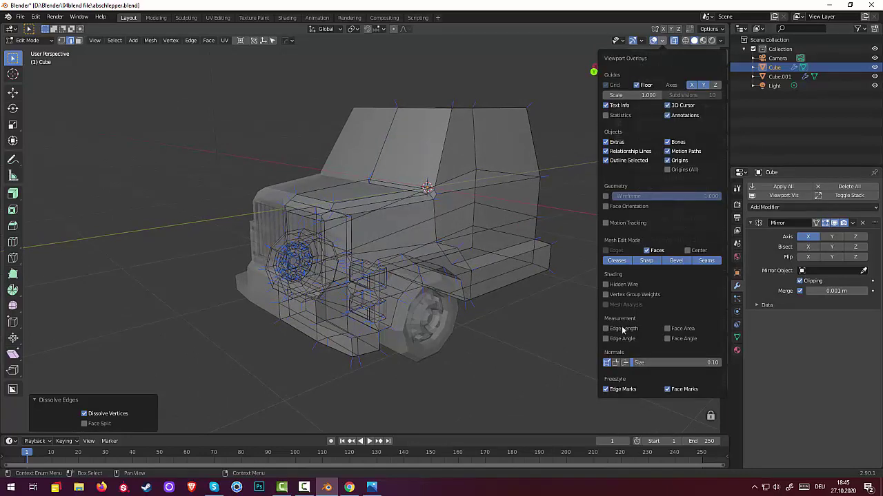
click(624, 364)
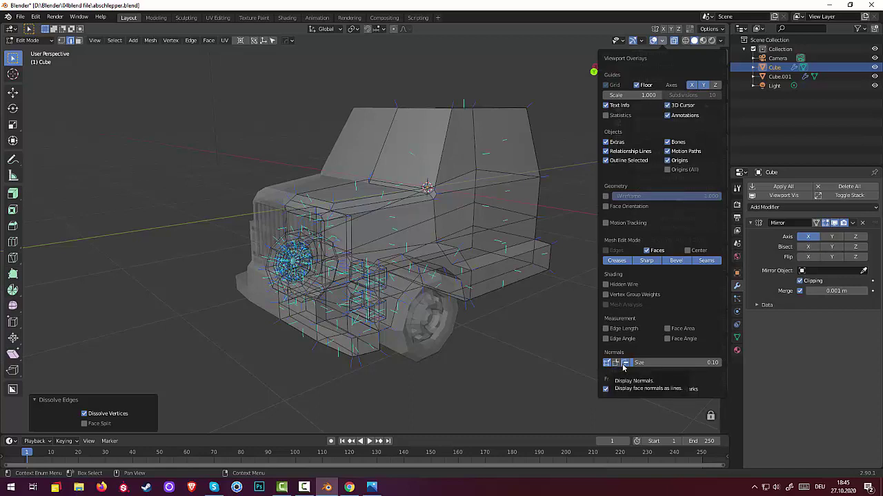
click(624, 363)
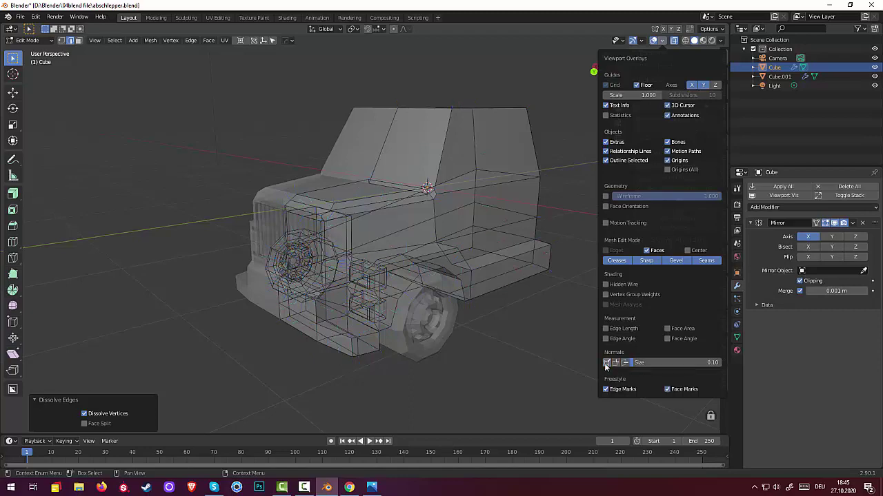
click(486, 151)
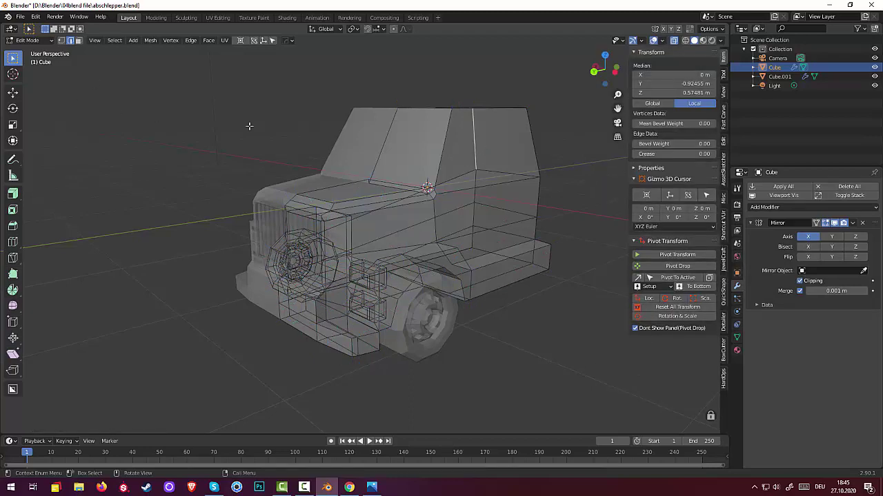
- Select the cab's side window, windshield and rear window faces and try a loop cut through them
mouse_move(249, 126)
middle_down()
mouse_move(272, 119)
mouse_move(256, 120)
middle_up()
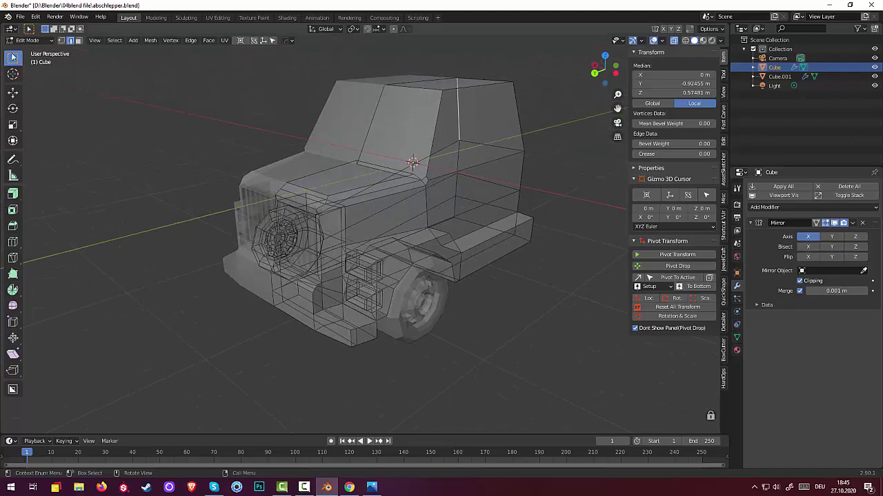
middle_drag(217, 154, 77, 81)
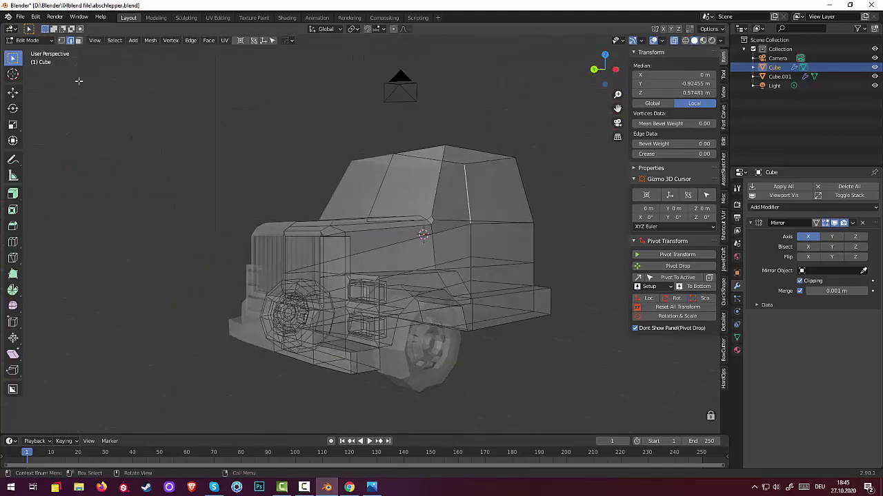
click(78, 41)
click(473, 208)
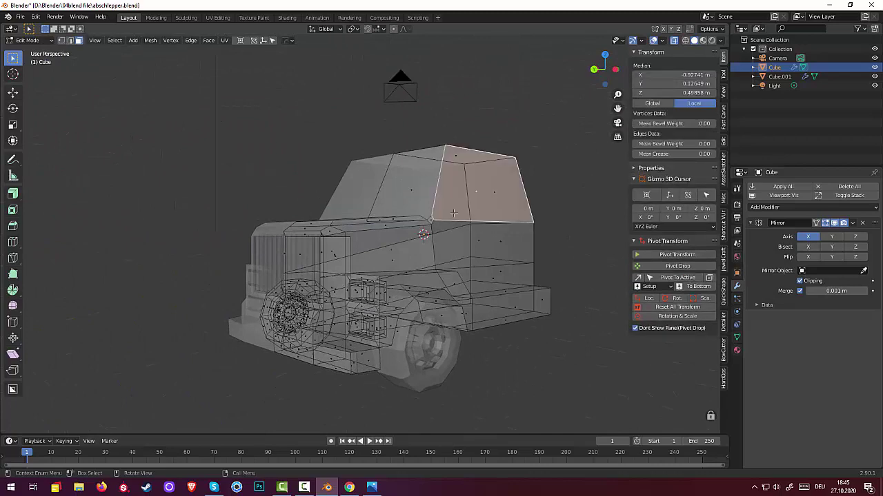
shift+click(416, 196)
middle_drag(416, 196, 545, 229)
middle_drag(613, 229, 596, 247)
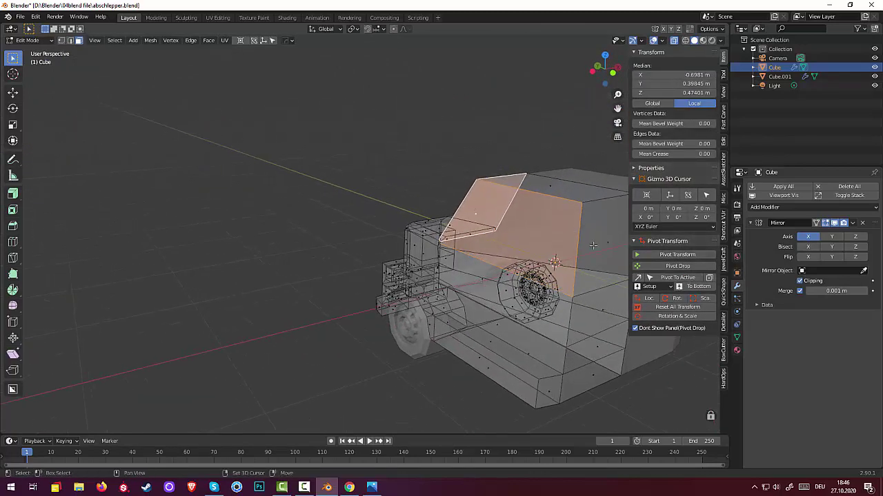
shift+click(596, 246)
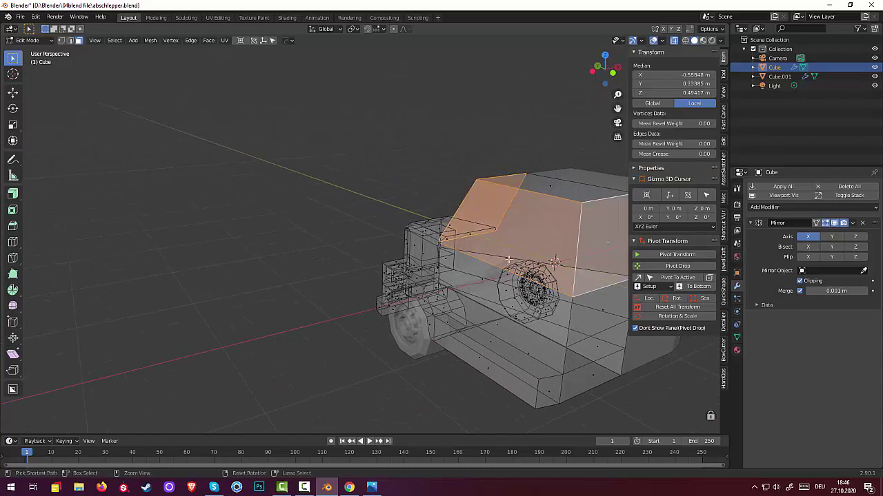
key(ctrl+r)
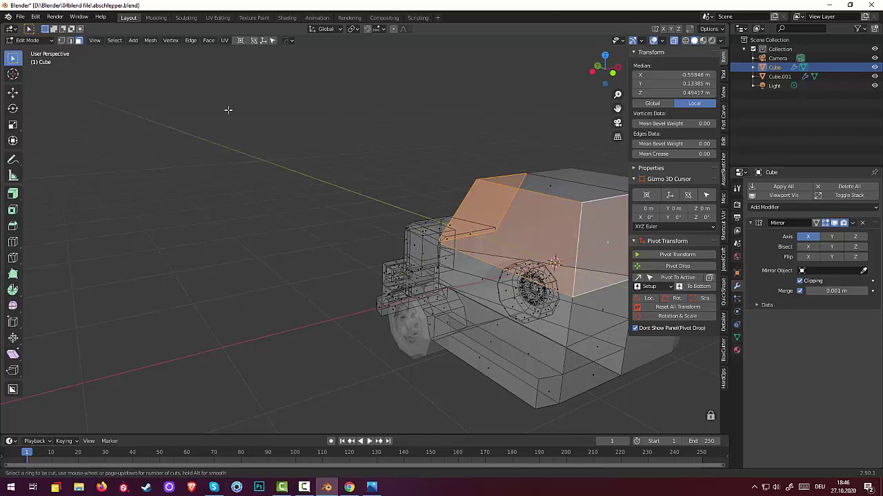
key(Escape)
- Merge the two close vertices at the side window's lower front corner at their center
middle_drag(228, 110, 555, 248)
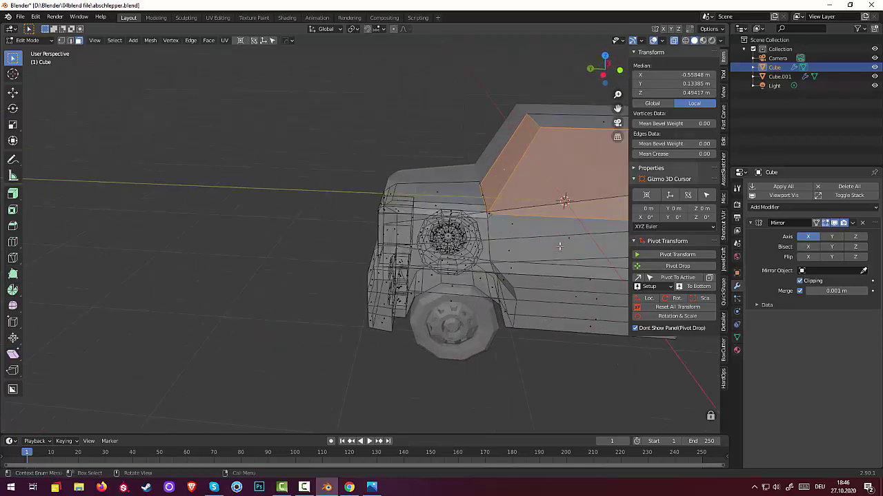
middle_drag(442, 173, 335, 281)
click(353, 211)
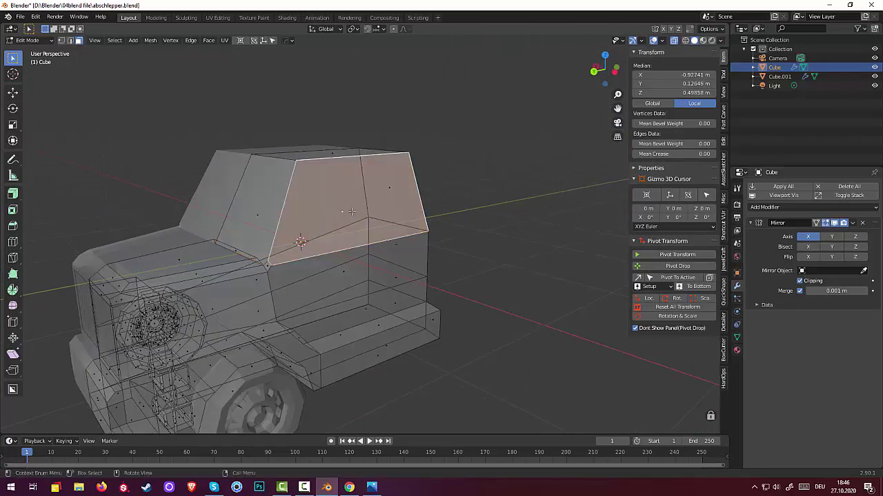
middle_drag(414, 262, 285, 259)
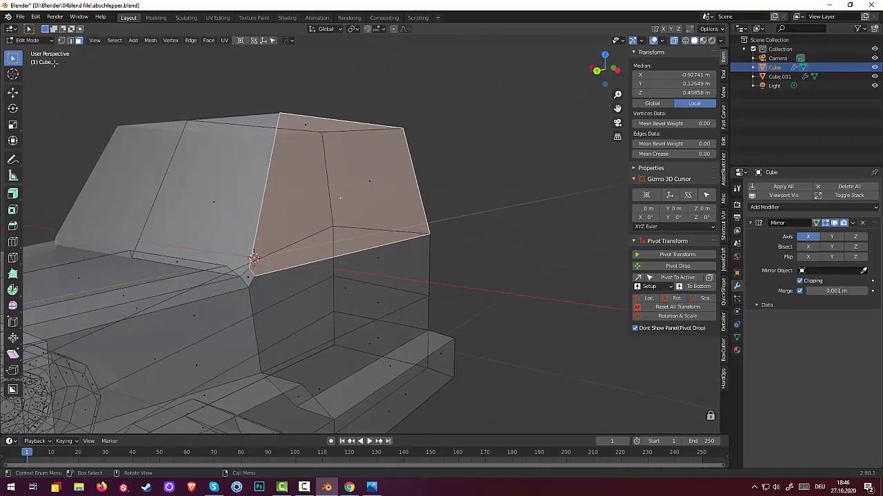
key(1)
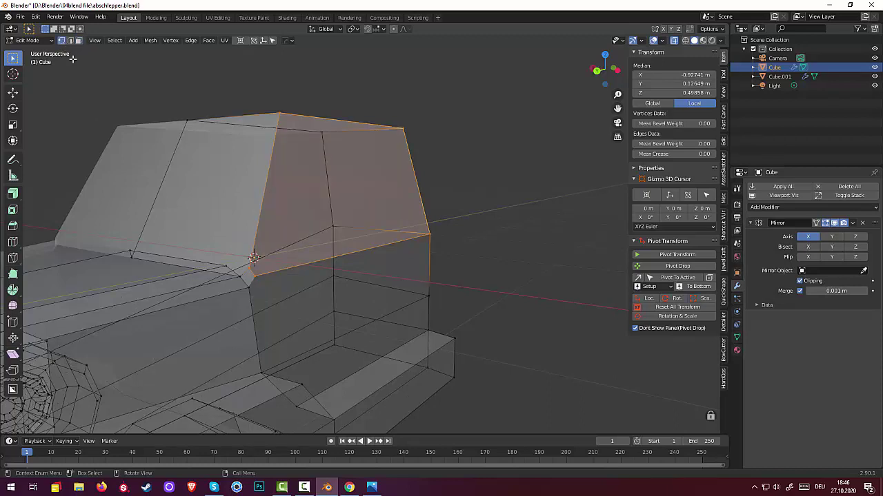
click(248, 268)
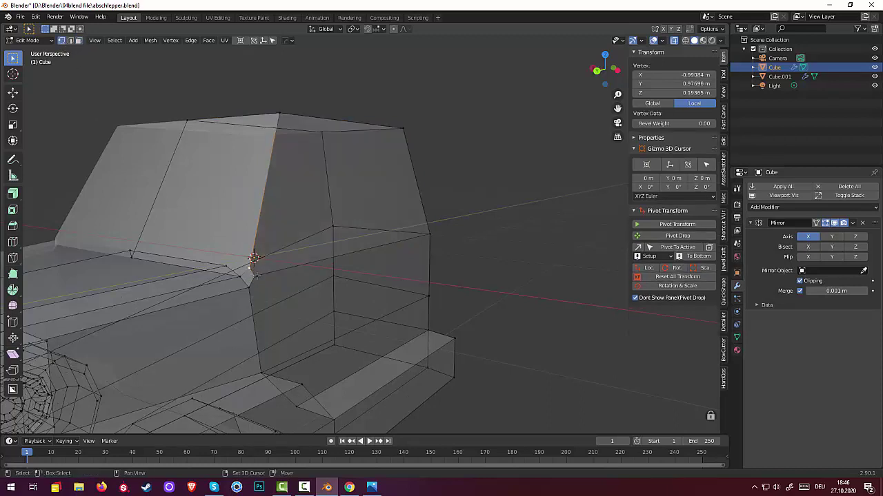
shift+click(256, 277)
right_click(565, 336)
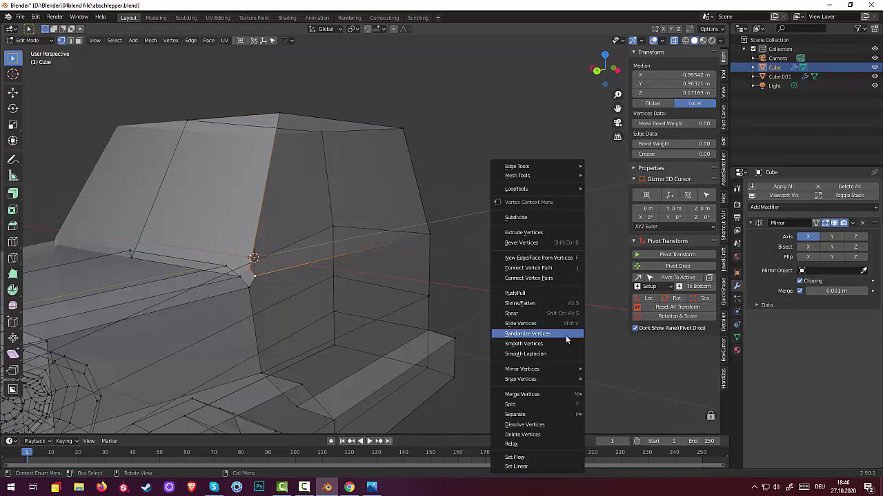
key(m)
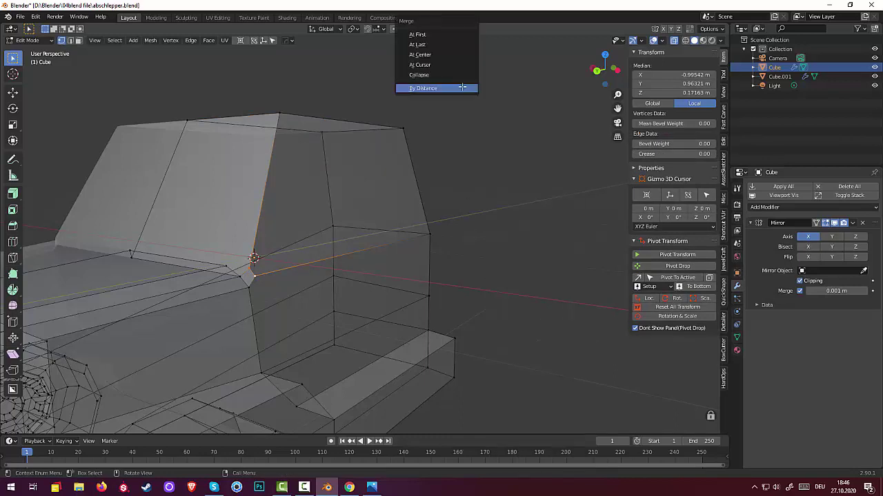
key(m)
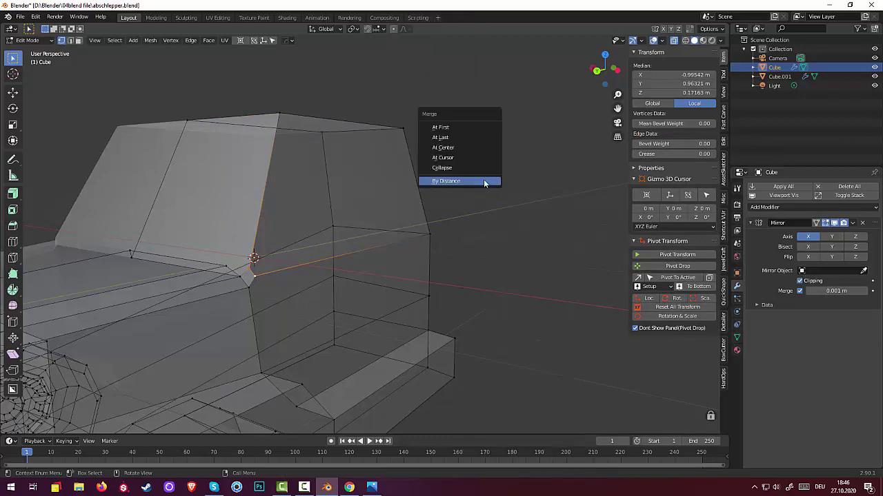
click(452, 147)
- Lower the merged window corner vertex about 0.024 m along Z and clear the selection
middle_drag(467, 170, 513, 164)
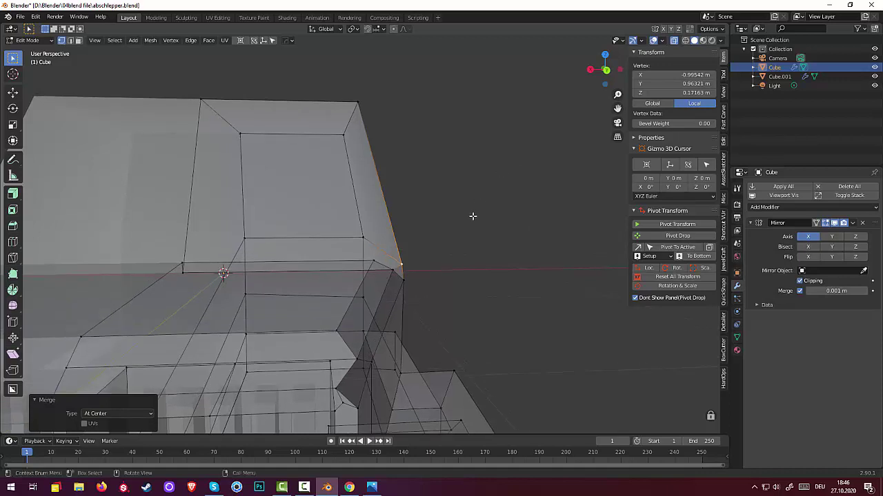
key(g)
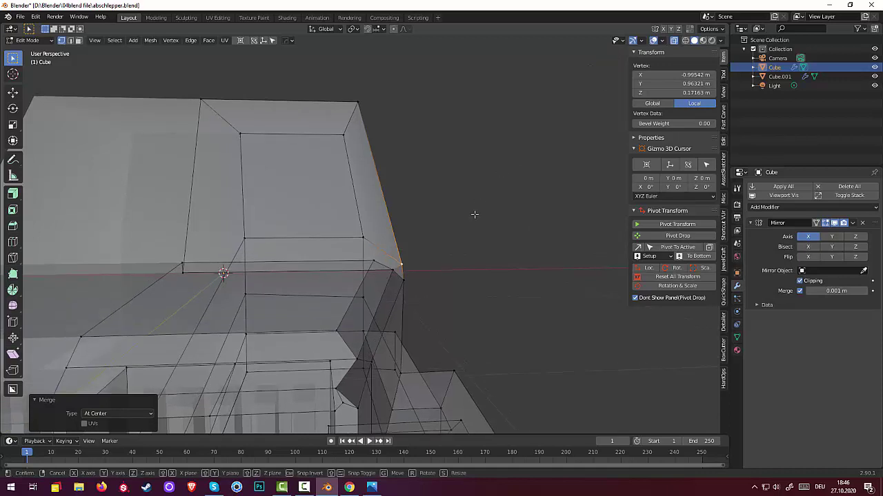
key(z)
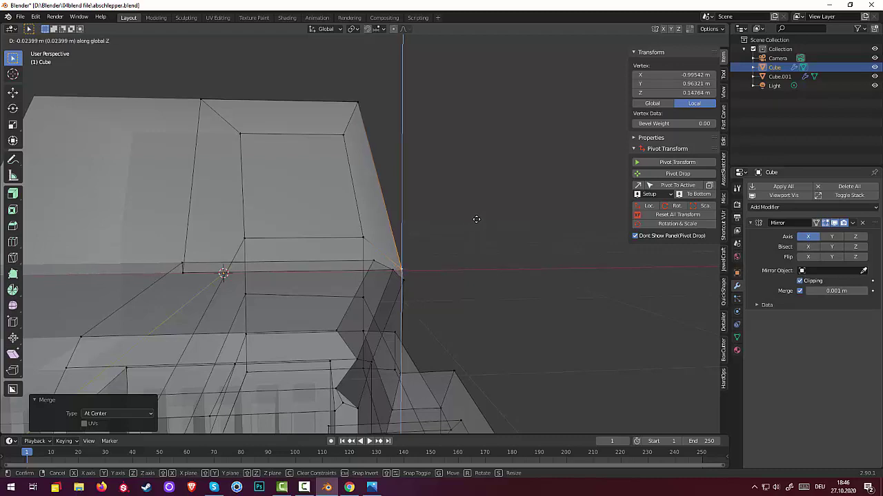
click(476, 219)
click(489, 233)
- Turn off X-ray, select the cab's side window face and try a loop cut through it
middle_drag(489, 232, 406, 230)
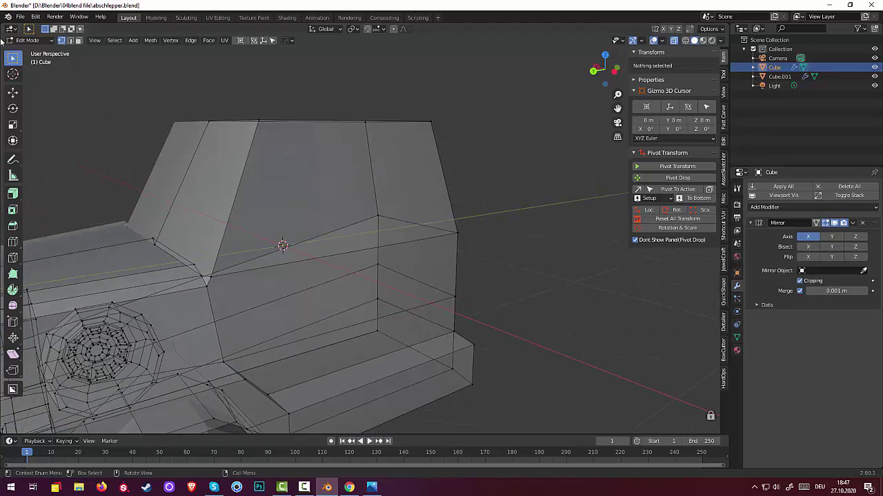
click(78, 40)
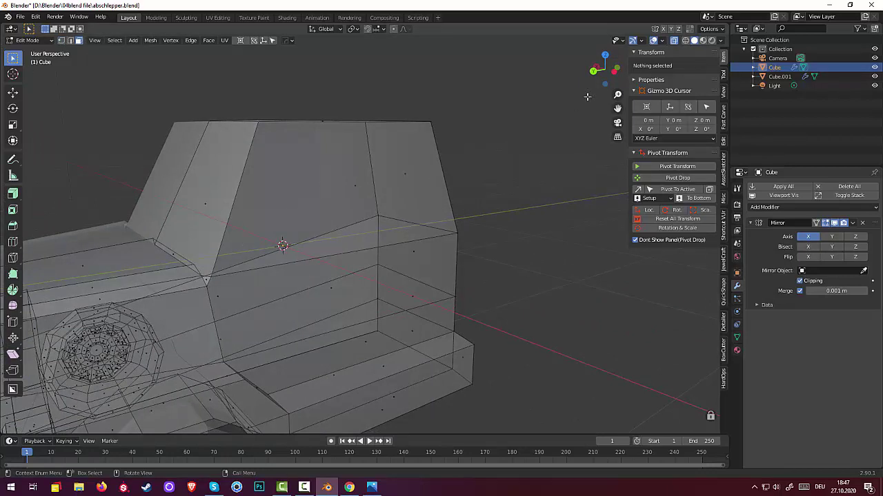
click(674, 41)
click(326, 185)
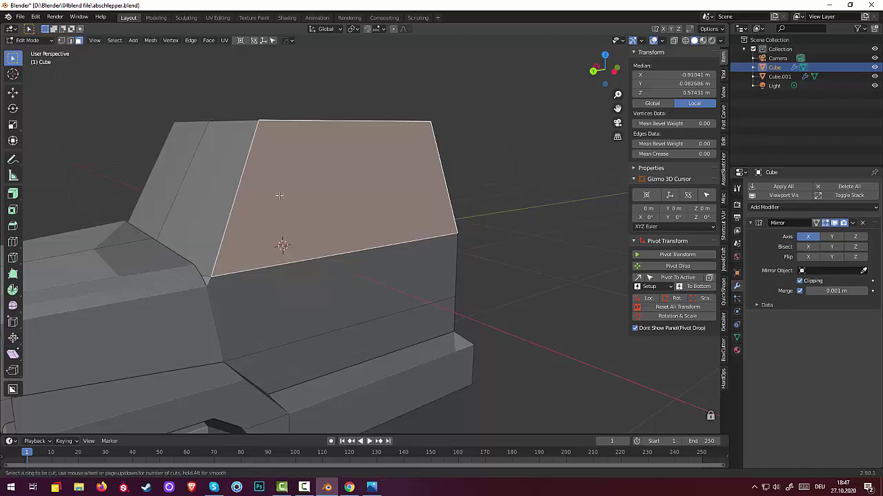
key(ctrl+r)
key(Escape)
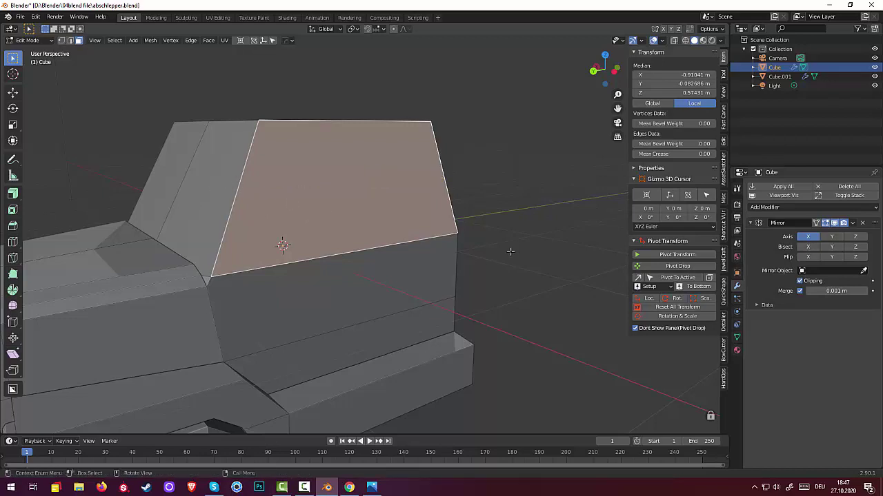
- Add a horizontal loop cut around the cab's side and rear window faces just below the roof, with a slide factor of about -0.851
click(235, 185)
shift+click(278, 244)
middle_drag(278, 244, 350, 201)
key(ctrl+r)
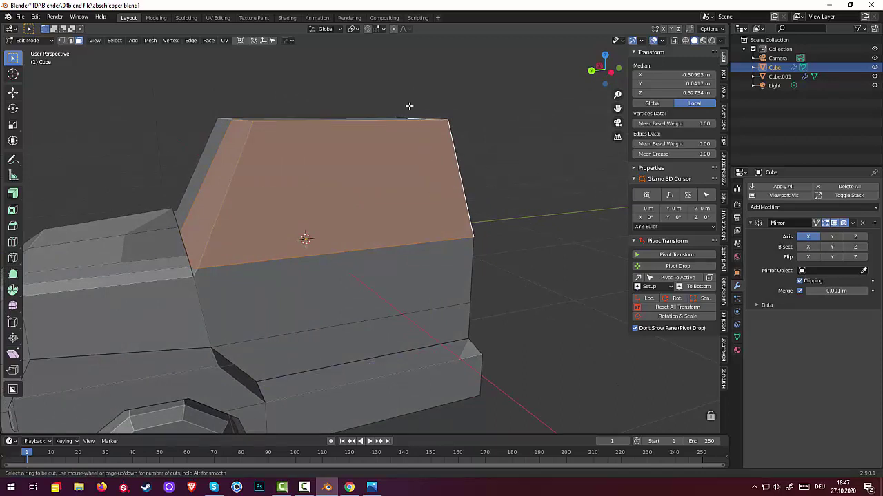
click(449, 124)
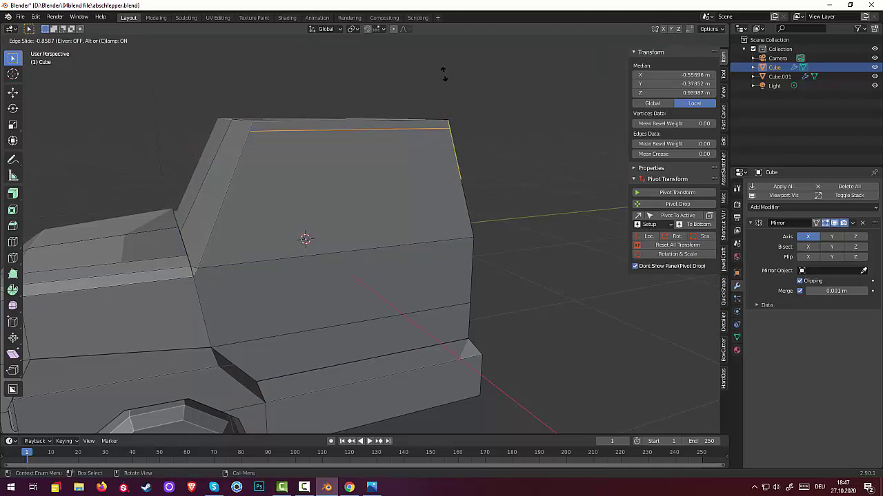
click(445, 76)
- Knife-cut the windshield horizontally below the roof, from the new corner vertex to the cab's center line
middle_drag(483, 125, 570, 161)
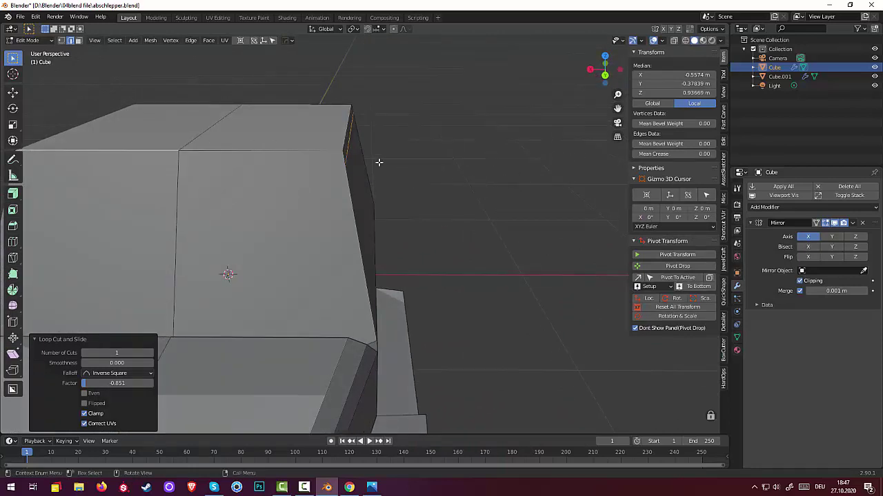
click(60, 40)
click(345, 164)
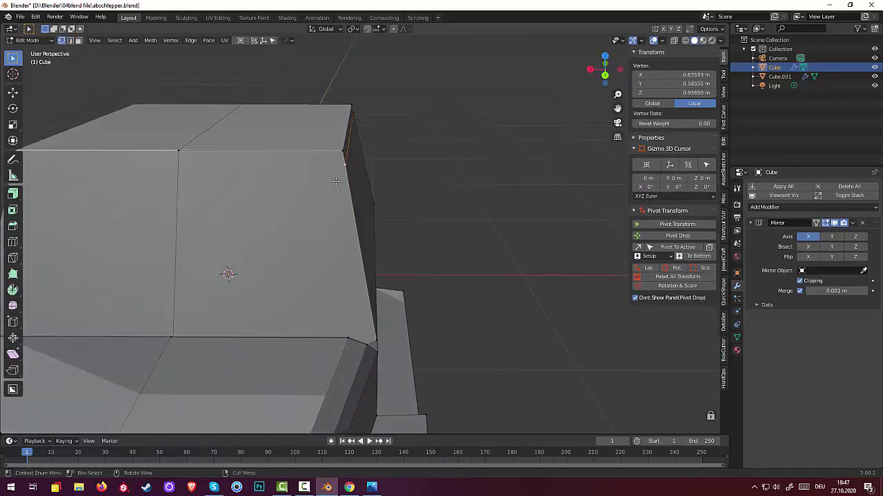
key(k)
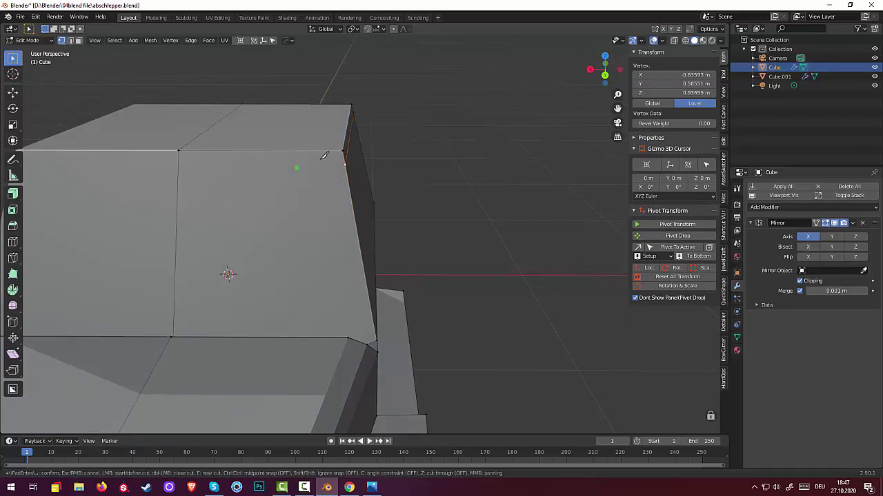
click(180, 163)
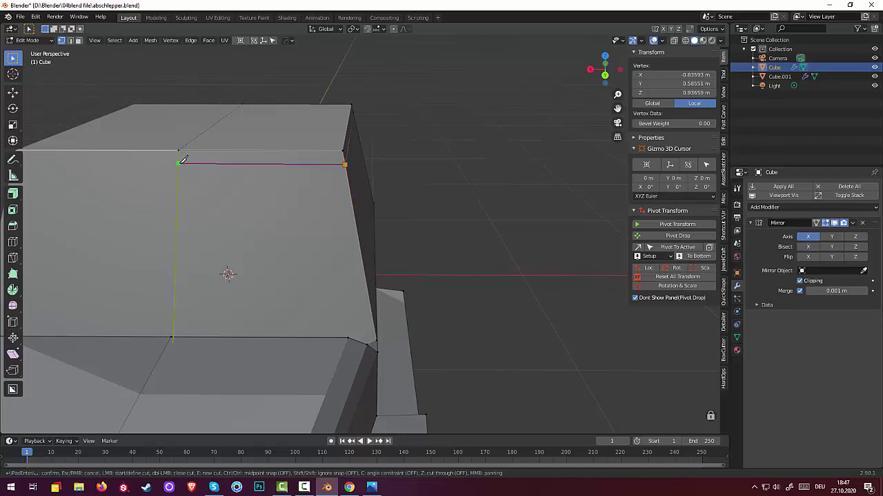
click(180, 163)
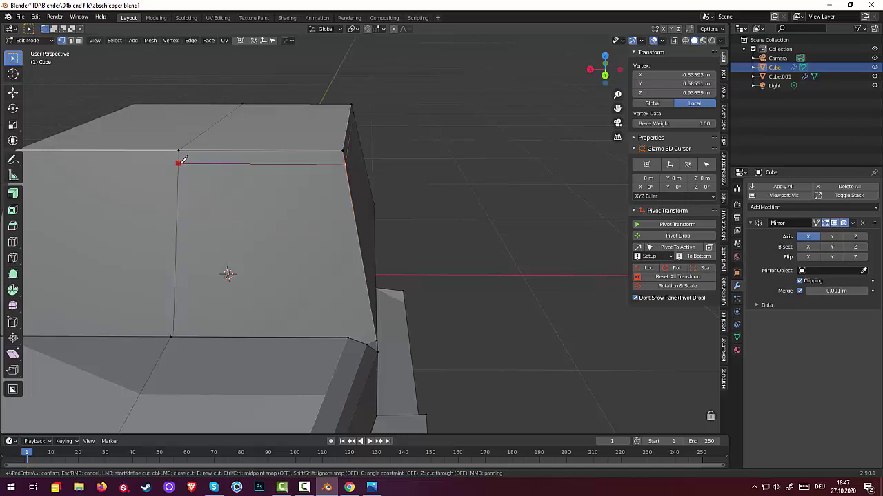
key(Return)
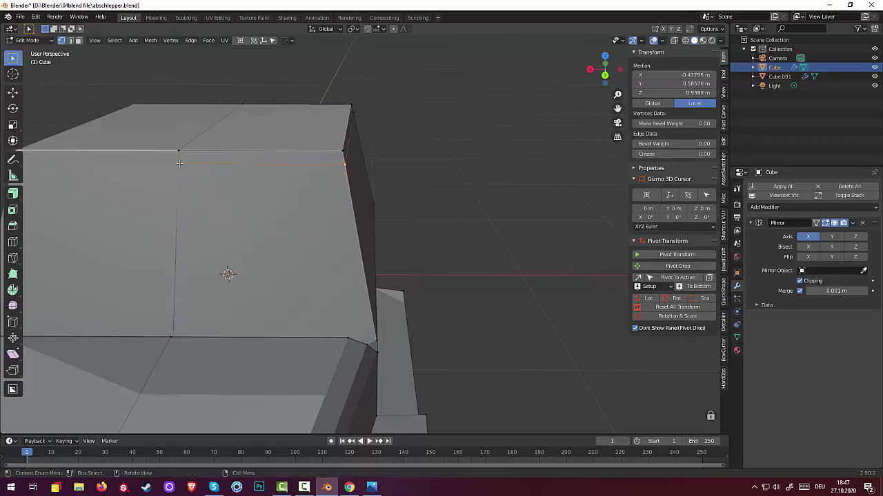
- Add a crosswise loop cut through the side window and roof, and straighten it by scaling to 0 along Y
middle_drag(480, 211, 369, 167)
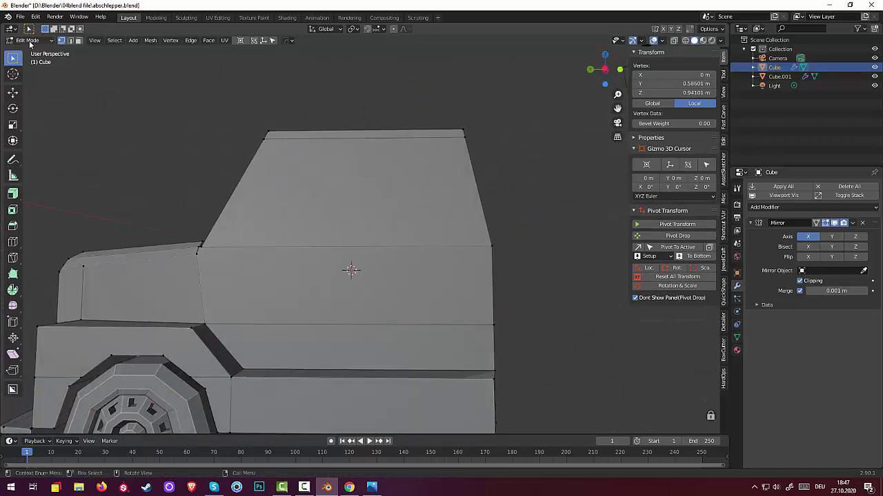
click(78, 40)
click(331, 210)
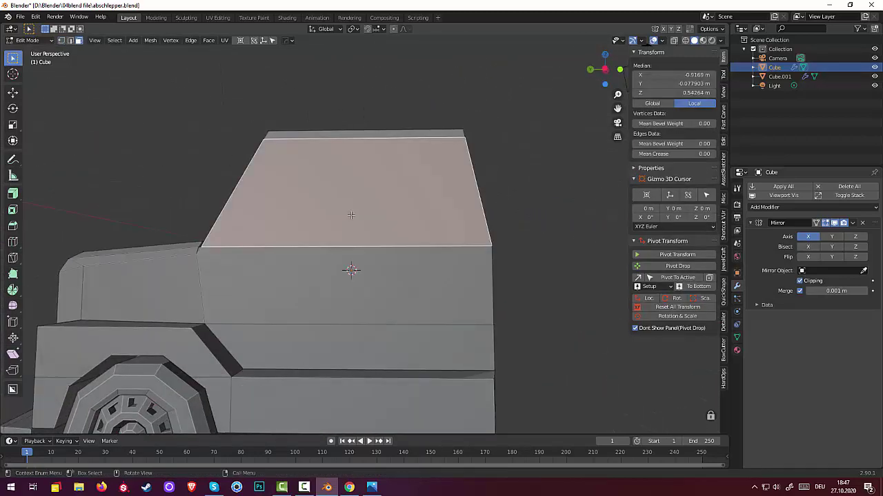
key(ctrl+r)
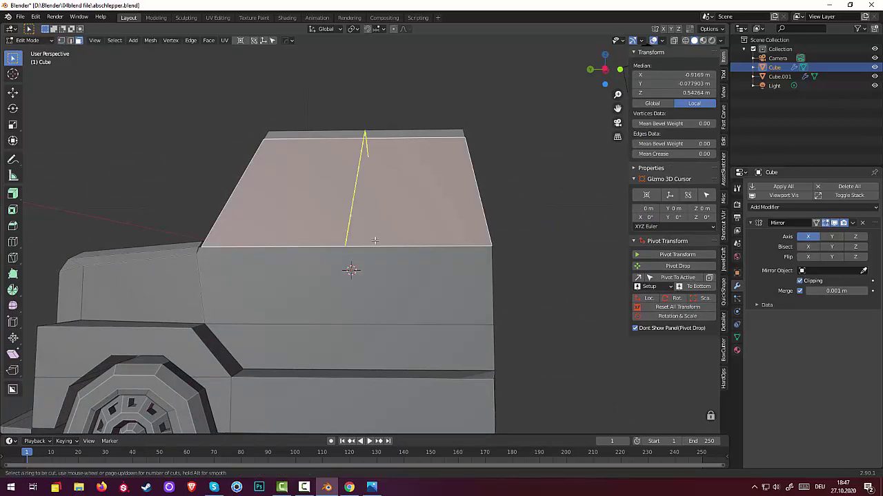
click(374, 240)
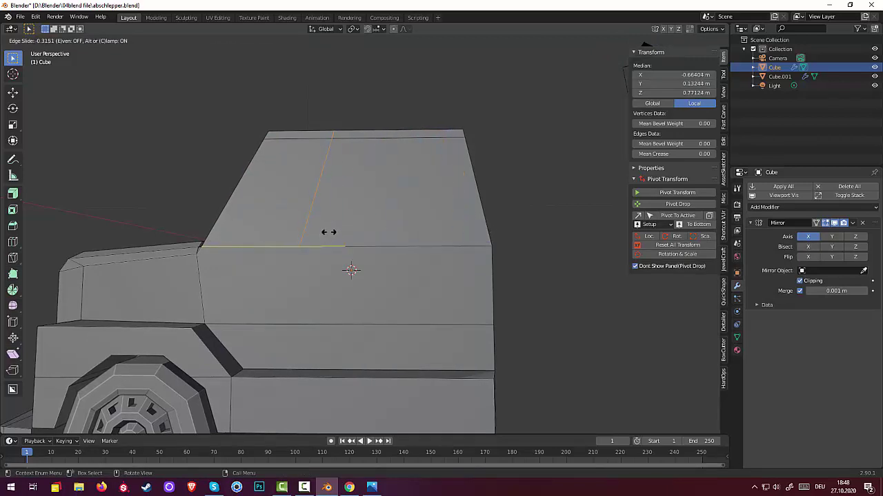
click(329, 232)
text(sy)
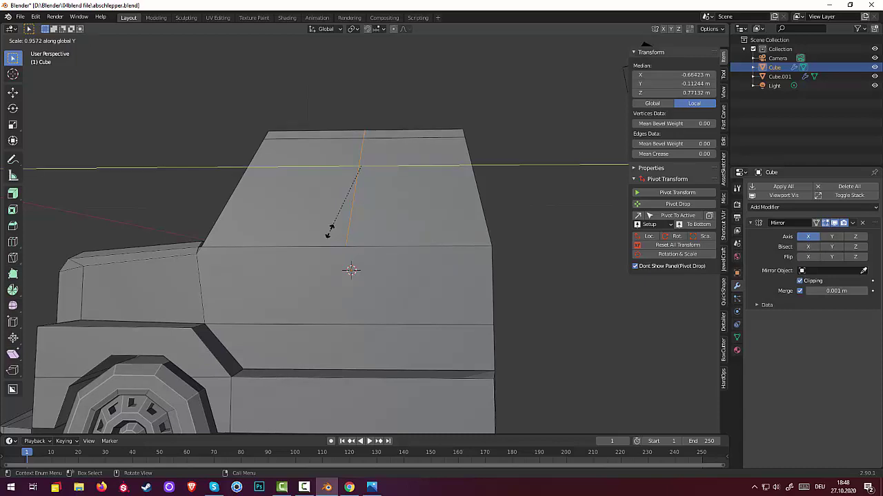
text(0)
key(Return)
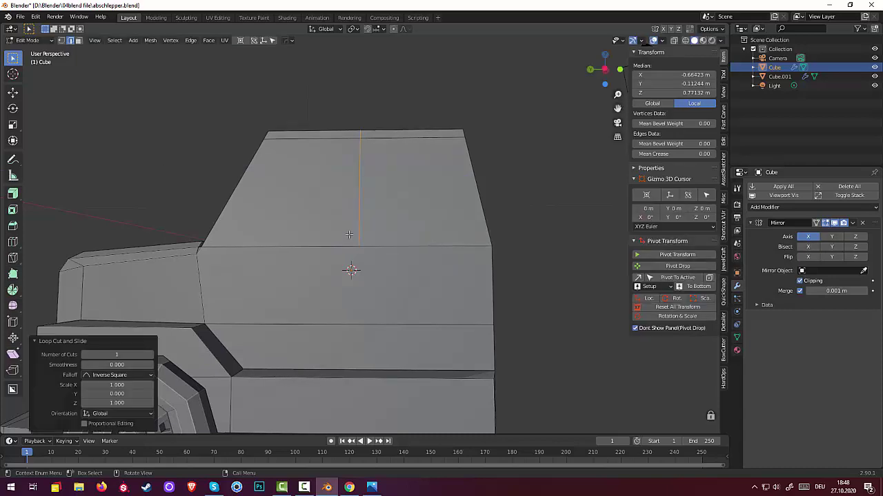
- Move the crosswise loop about 0.139 m toward the cab's rear along Y and clear the selection
middle_drag(421, 217, 425, 252)
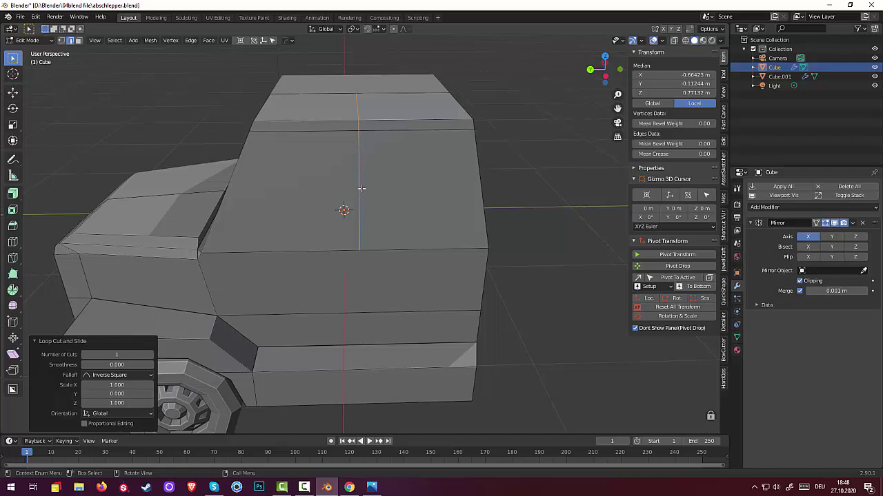
key(g)
key(y)
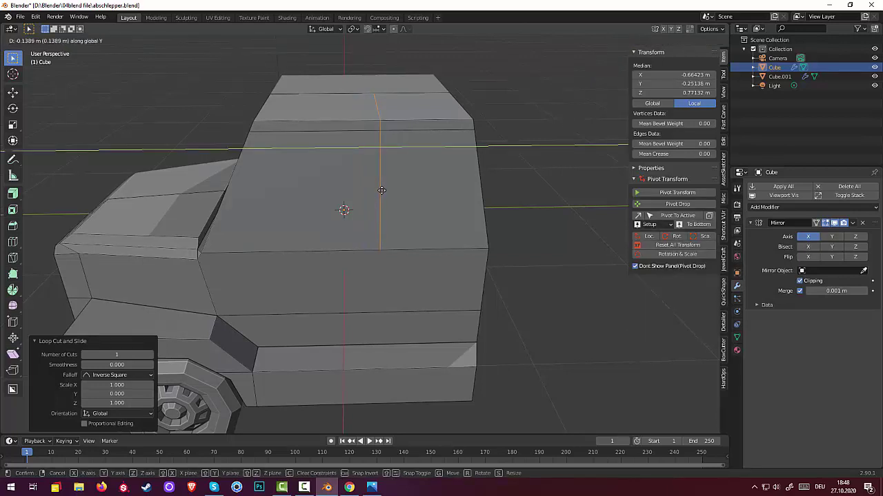
click(381, 190)
key(alt+a)
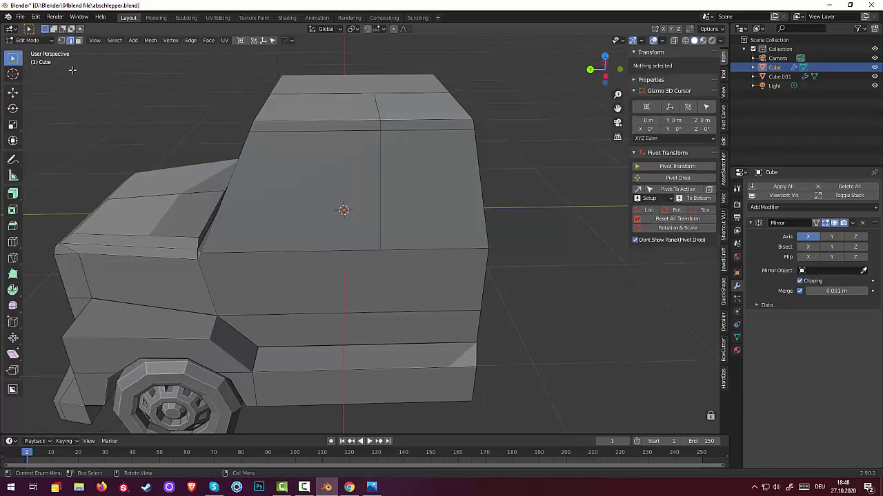
- Inset the windshield and both side window faces individually with a thickness of about 0.042 m, and clear the selection
click(80, 40)
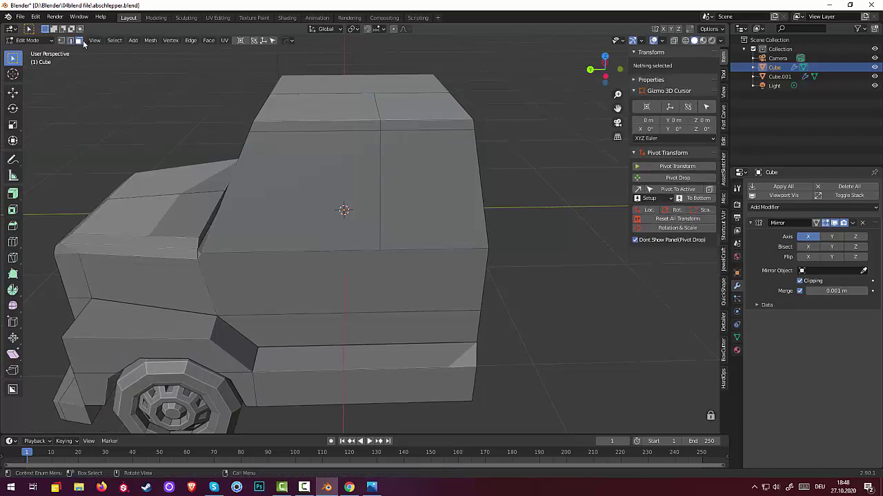
click(397, 199)
shift+click(321, 204)
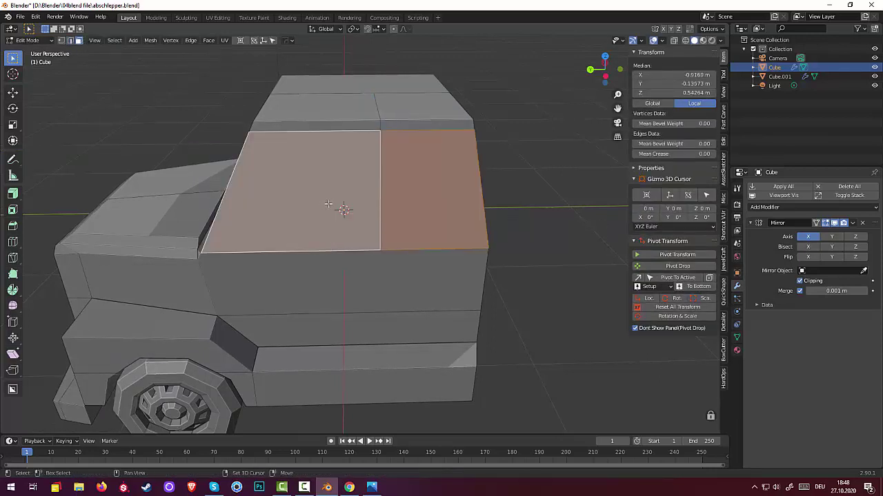
middle_drag(321, 204, 402, 199)
shift+click(242, 211)
middle_drag(234, 211, 494, 239)
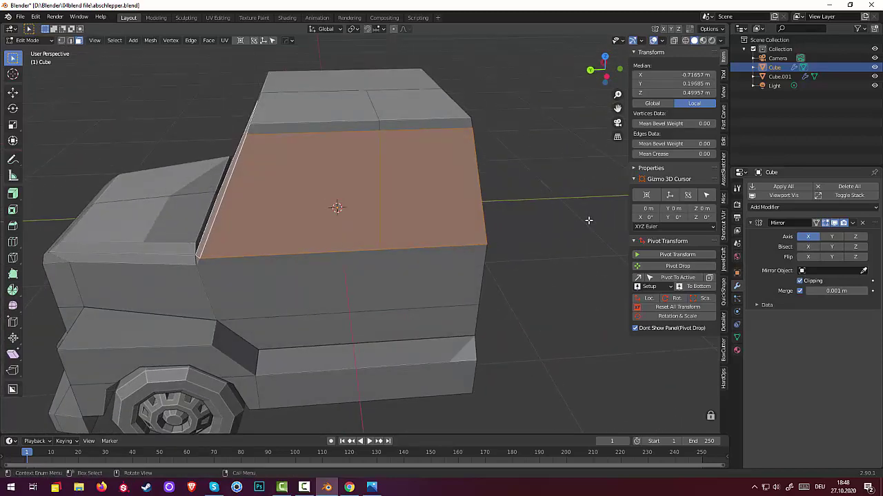
key(i)
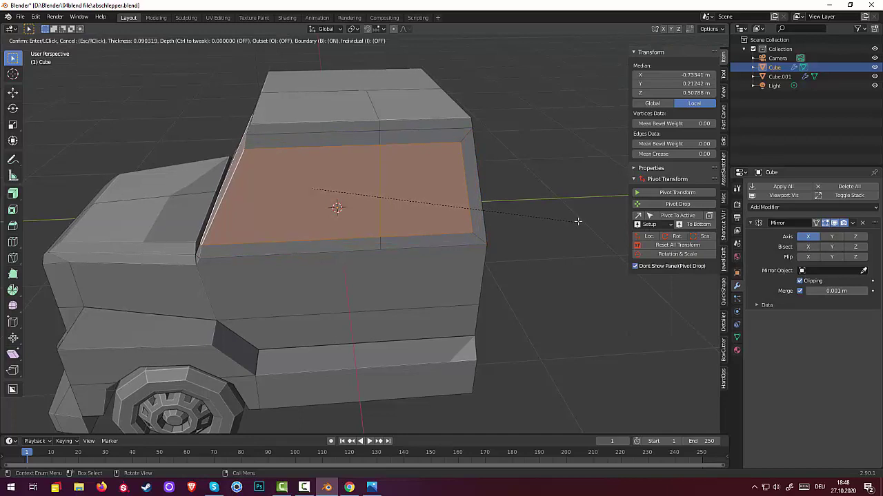
click(582, 219)
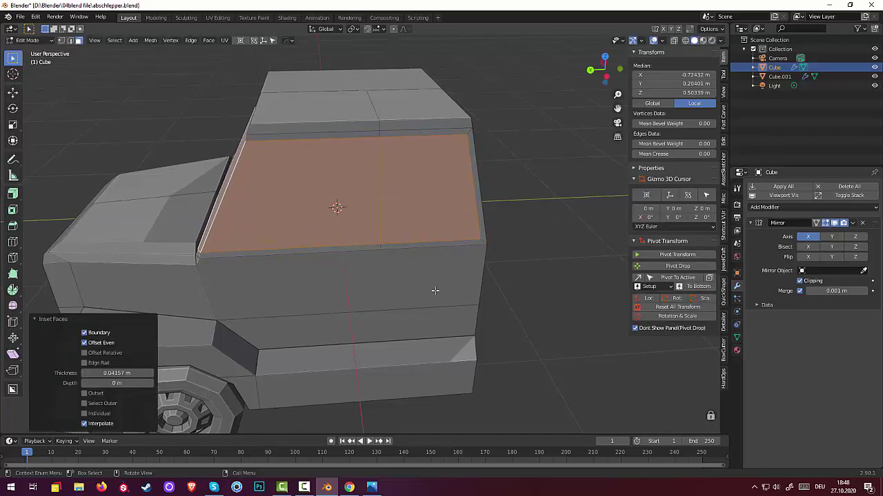
click(85, 414)
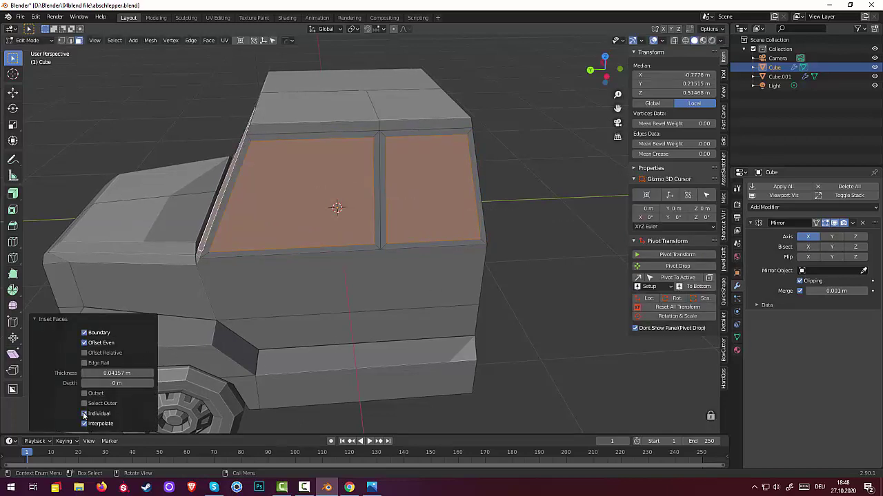
click(521, 308)
- Extrude the inset windshield and both side window panes slightly inward to recess the glass, and clear the selection
middle_drag(522, 305, 224, 227)
click(224, 227)
shift+click(315, 217)
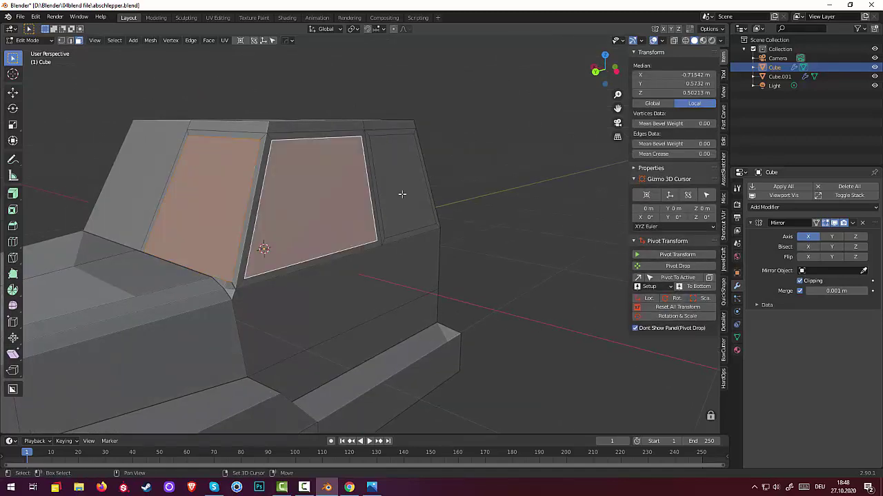
shift+click(402, 193)
middle_drag(539, 229, 392, 205)
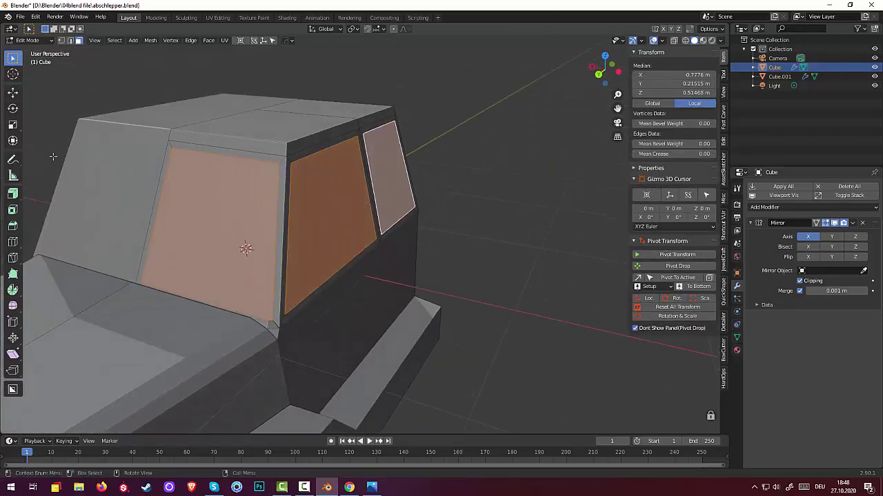
click(19, 193)
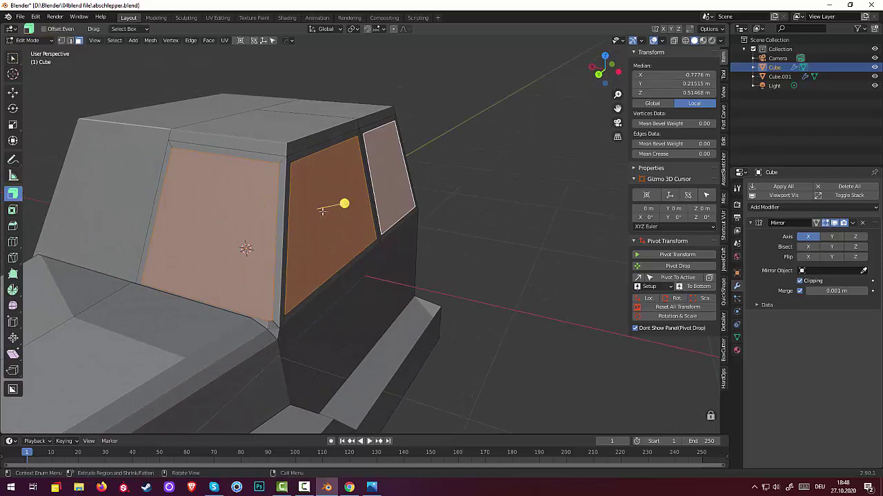
drag(340, 200, 405, 203)
click(405, 200)
click(462, 271)
- Extrude the narrow roof-edge faces above the side windows and windshield outward by about 0.016 m, and clear the selection
middle_drag(462, 271, 420, 198)
click(418, 119)
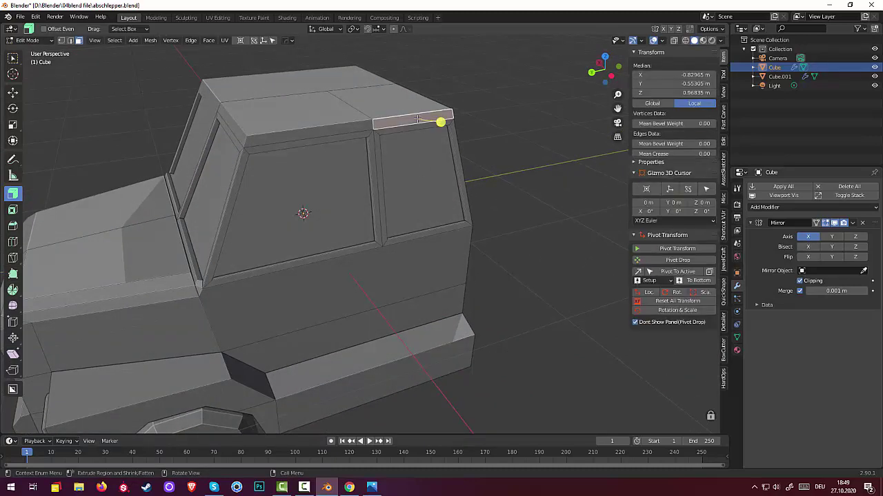
shift+click(330, 134)
middle_drag(358, 154, 324, 173)
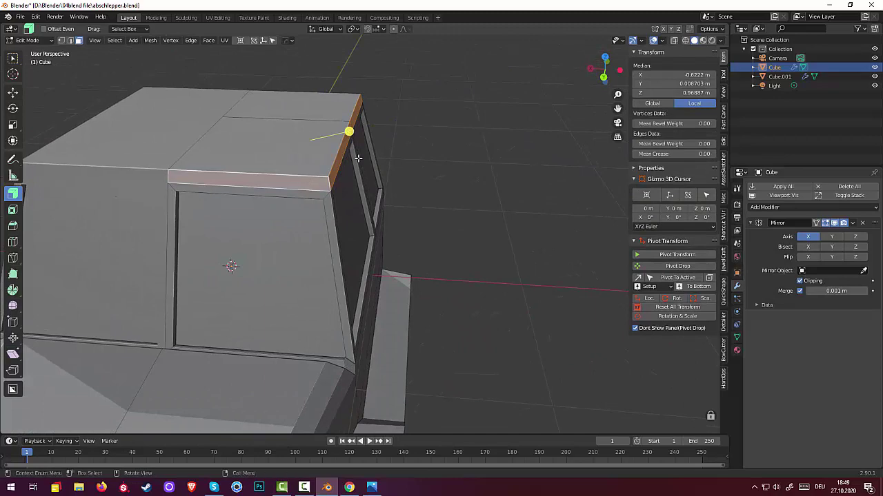
key(alt+s)
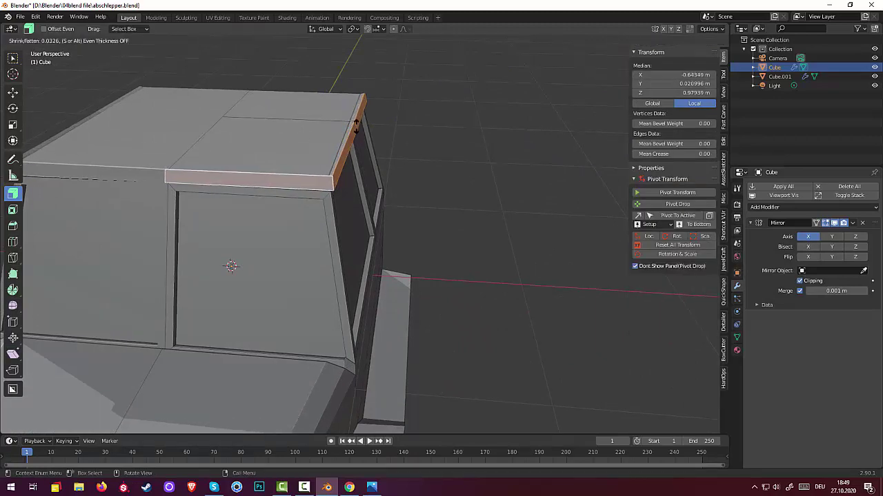
click(351, 131)
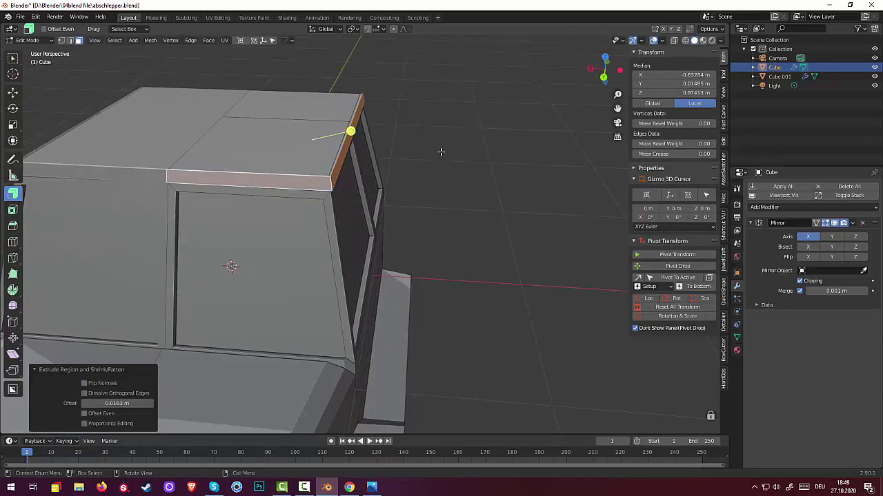
middle_drag(442, 152, 406, 200)
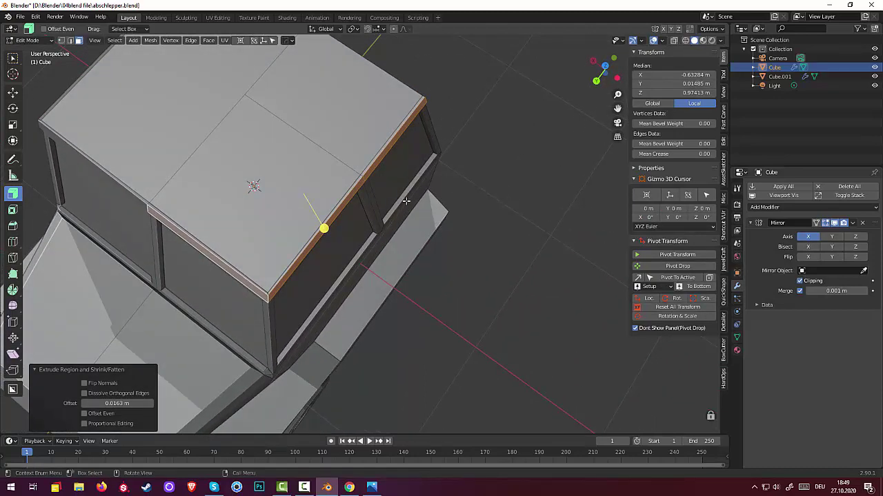
click(418, 235)
- Extrude the roof-edge face above the windshield forward along its normal by about 0.141 m to form a visor
click(220, 266)
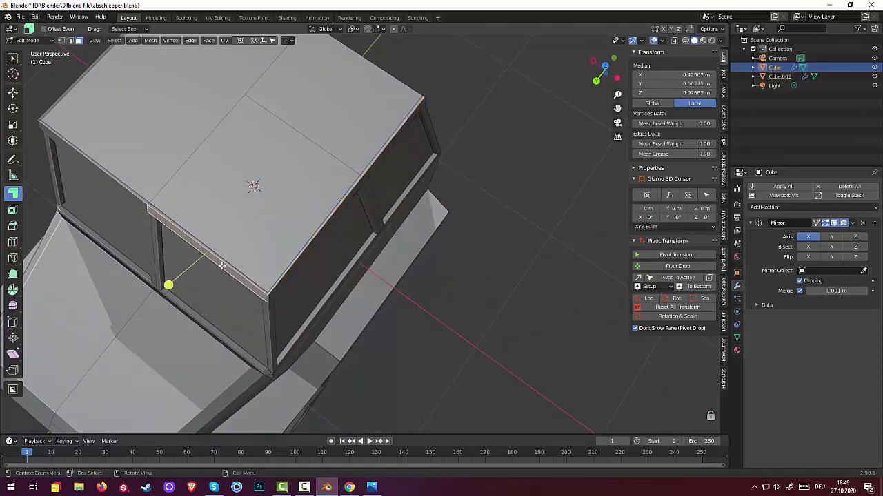
middle_drag(220, 266, 189, 206)
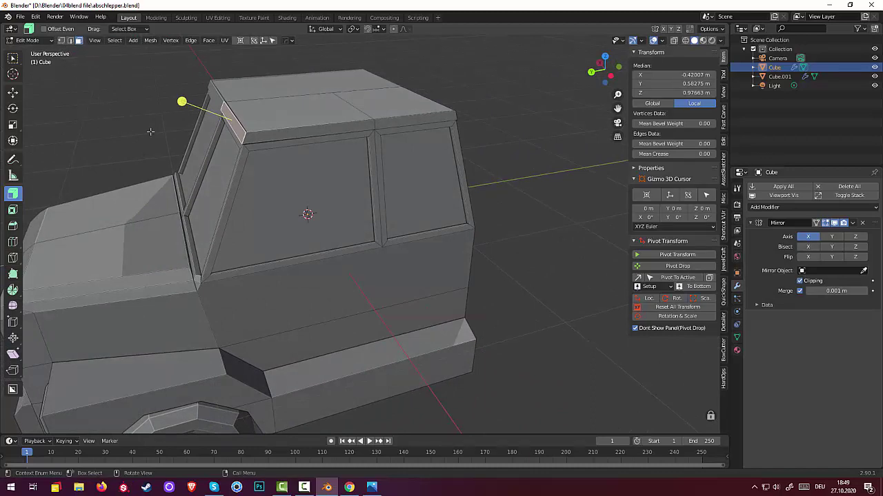
key(e)
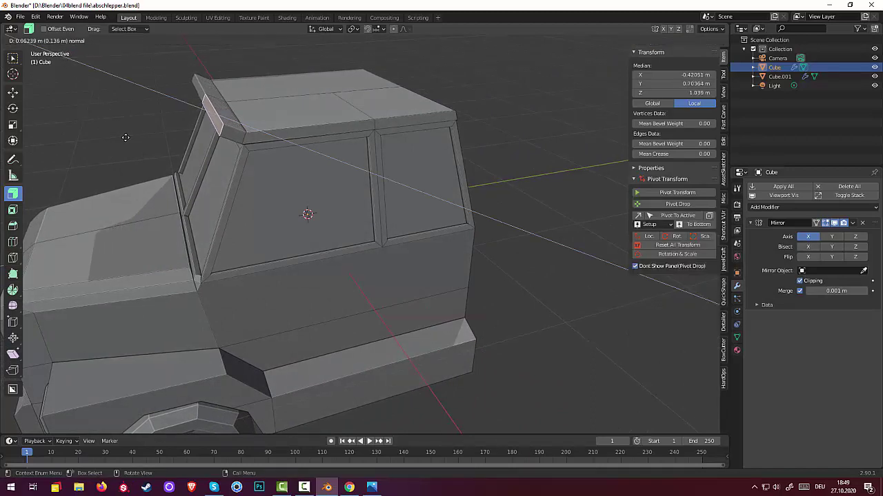
click(125, 137)
middle_drag(257, 178, 246, 162)
- In the right side view, lower the visor's front face by about 0.092 m along Z and clear the selection
key(KP_3)
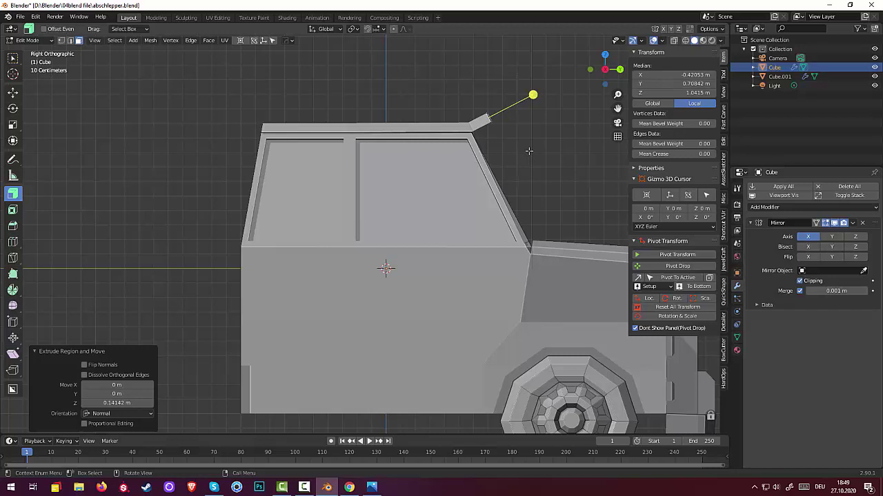
key(g)
key(z)
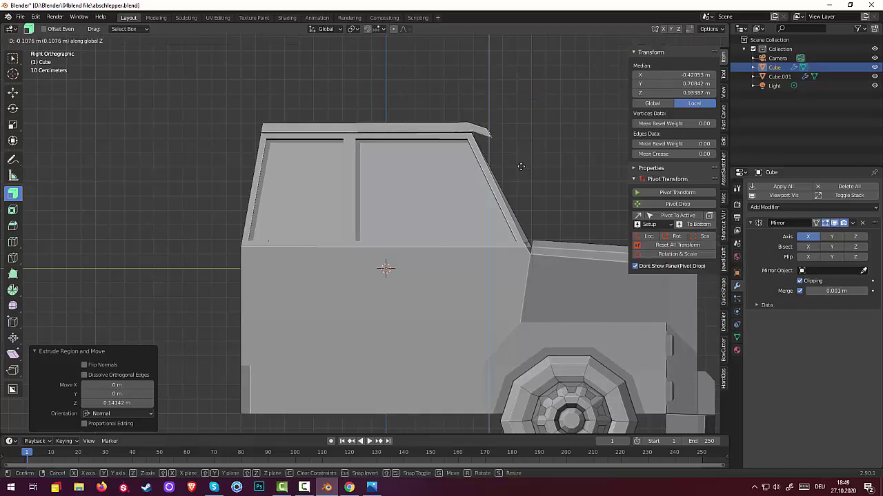
click(518, 165)
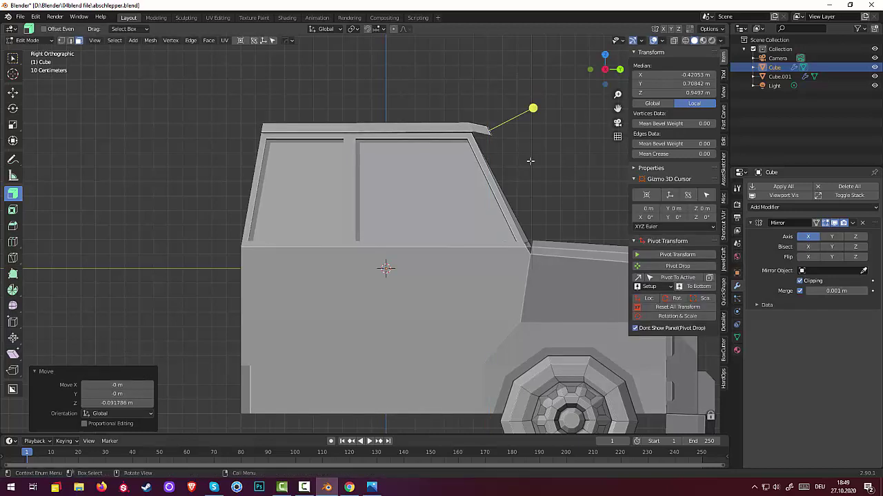
click(531, 162)
middle_drag(531, 161, 420, 230)
scroll(483, 191, down, 5)
scroll(421, 230, down, 5)
scroll(371, 288, up, 5)
scroll(371, 288, down, 2)
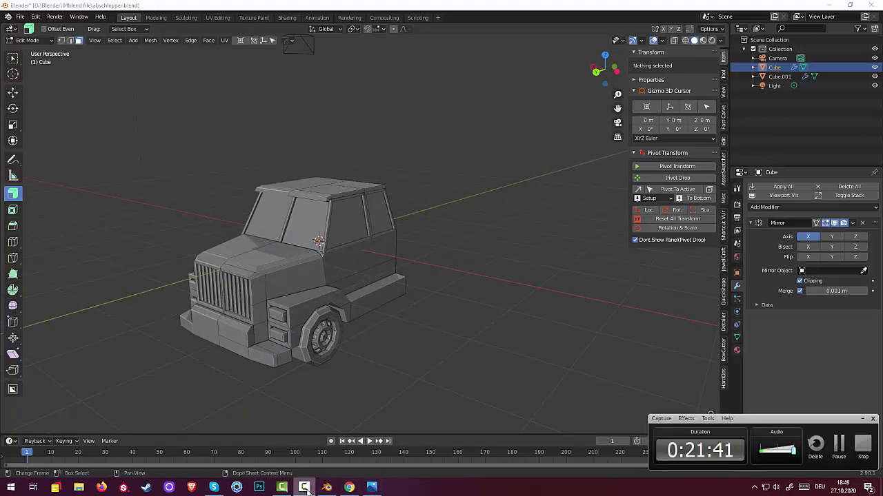
middle_drag(412, 380, 419, 258)
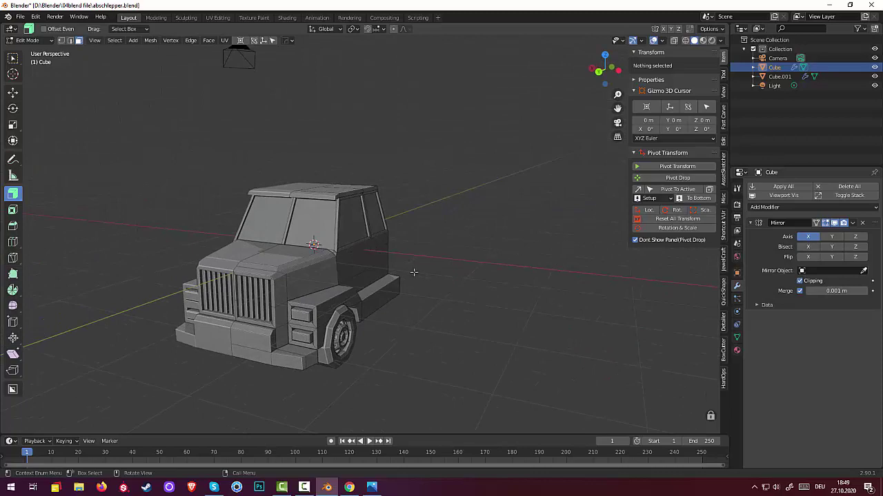
- Extrude the fender's top and sloped faces together with the side step's top face upward by about 0.149 m
middle_drag(414, 272, 319, 283)
click(278, 271)
shift+click(319, 284)
shift+click(343, 288)
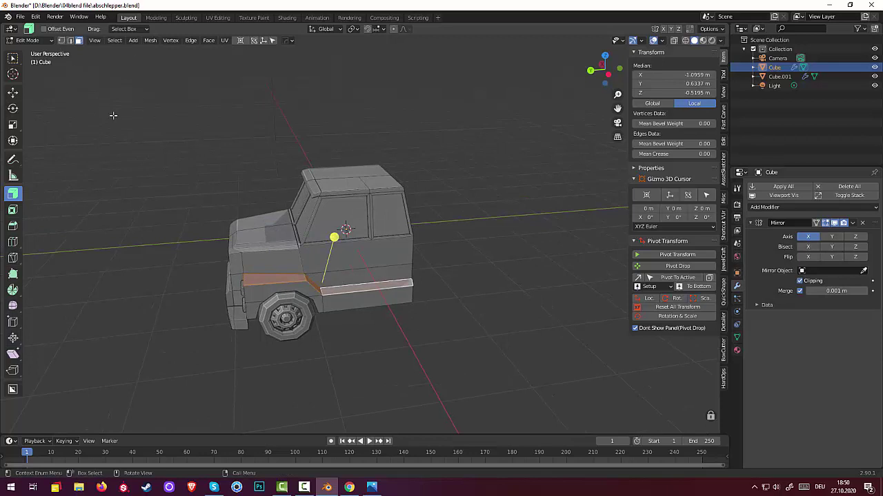
key(g)
key(z)
key(z)
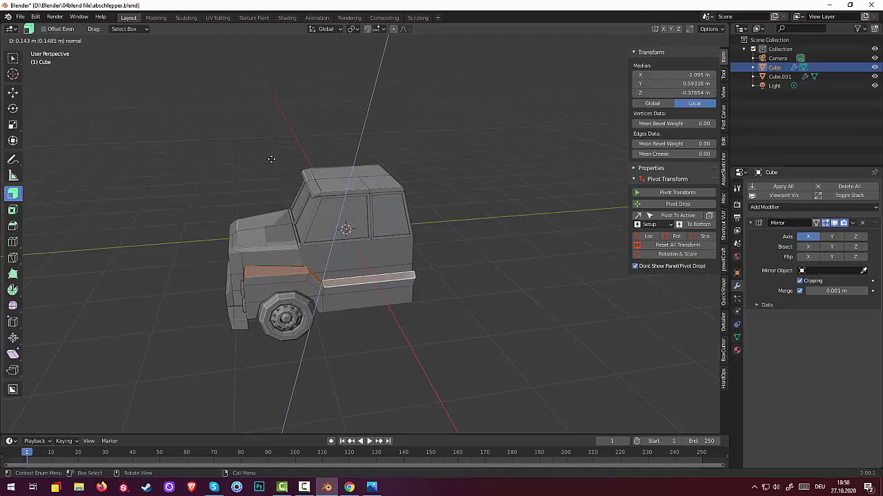
click(271, 159)
mouse_move(371, 215)
middle_down()
mouse_move(438, 191)
mouse_move(473, 191)
mouse_move(384, 232)
mouse_move(357, 203)
mouse_move(367, 211)
mouse_move(356, 210)
middle_up()
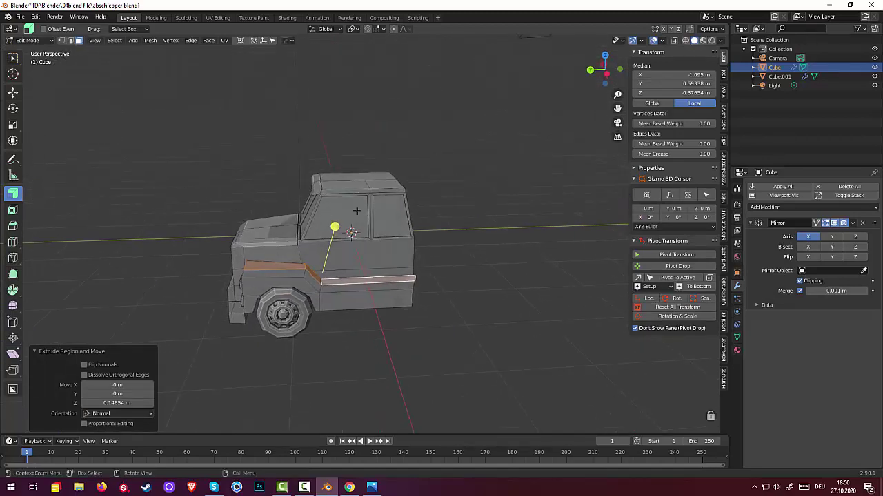
- Move the front edge of the raised fender top about 0.078 m toward the cab along Y
middle_drag(248, 266, 215, 237)
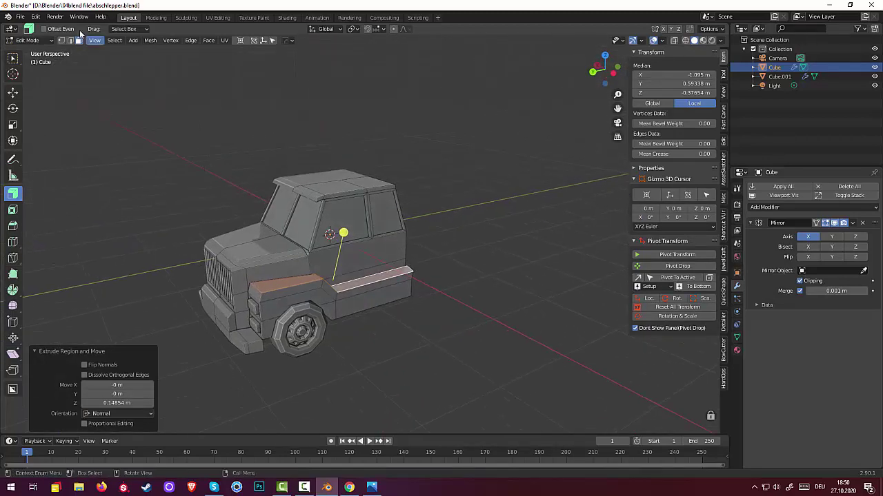
click(256, 288)
middle_drag(283, 296, 263, 264)
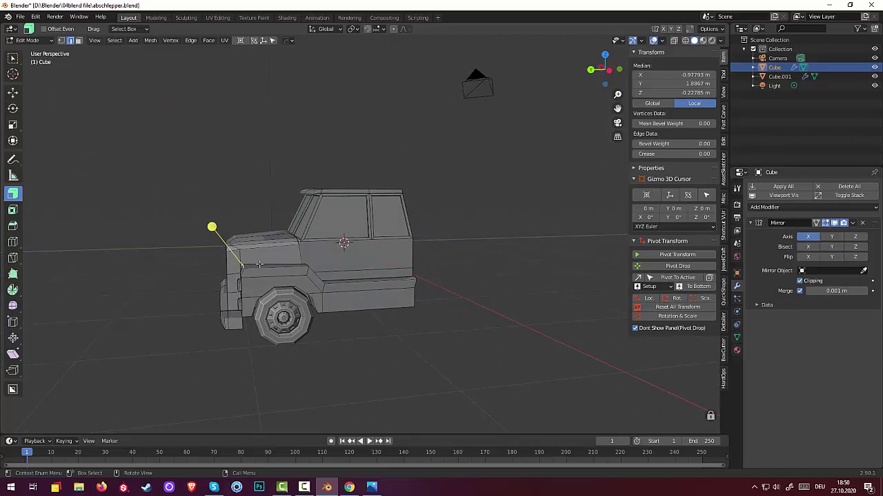
key(g)
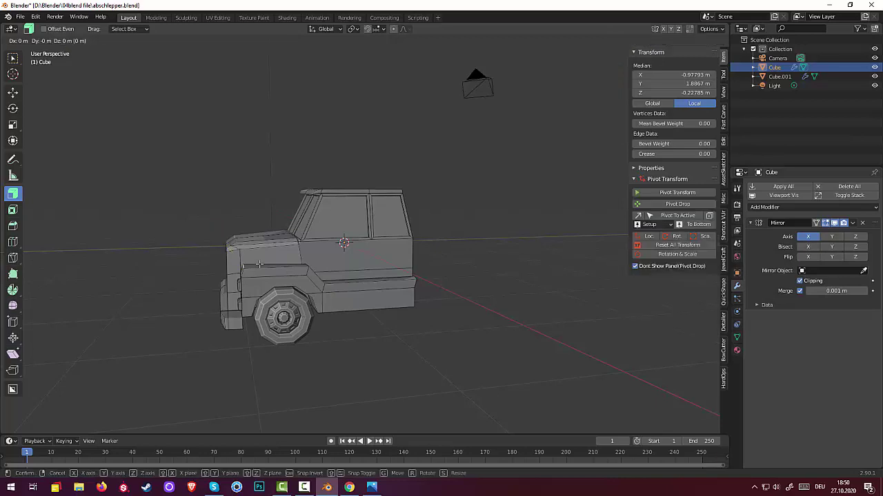
key(y)
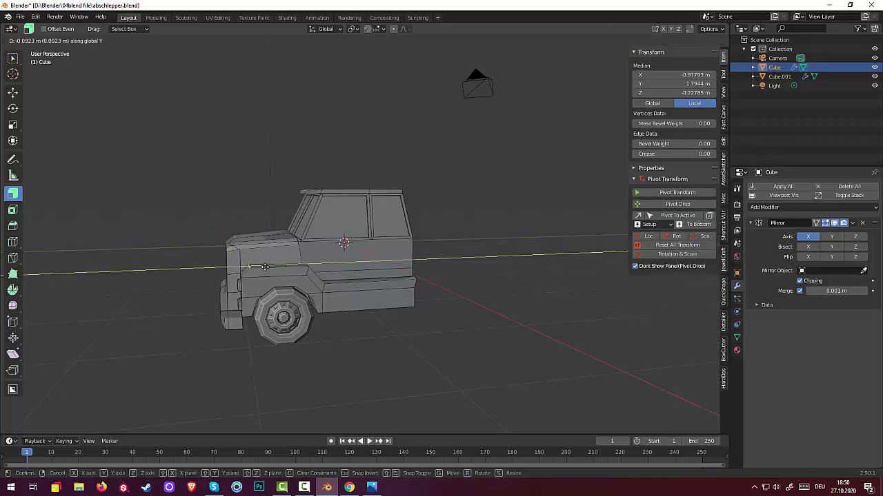
click(264, 267)
- Move the side step's top face and adjoining sloped face by about -0.028 m in X, 0.042 m in Y and -0.081 m in Z
middle_drag(320, 294, 339, 284)
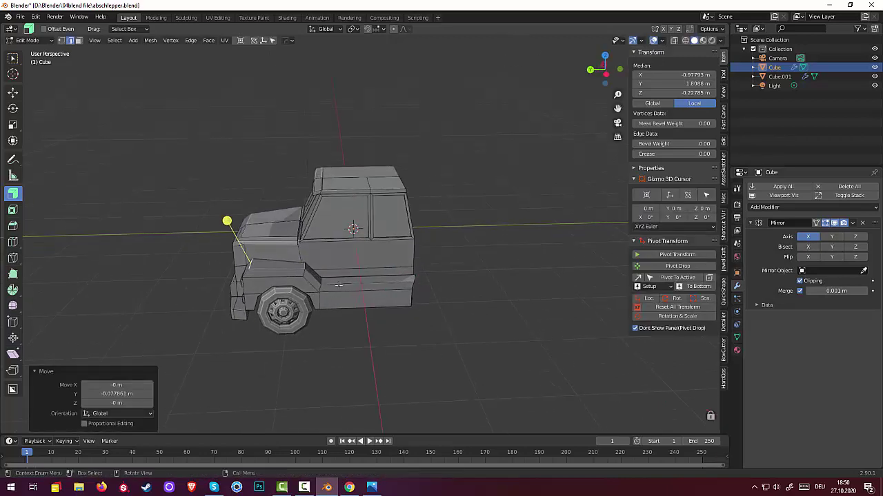
click(343, 280)
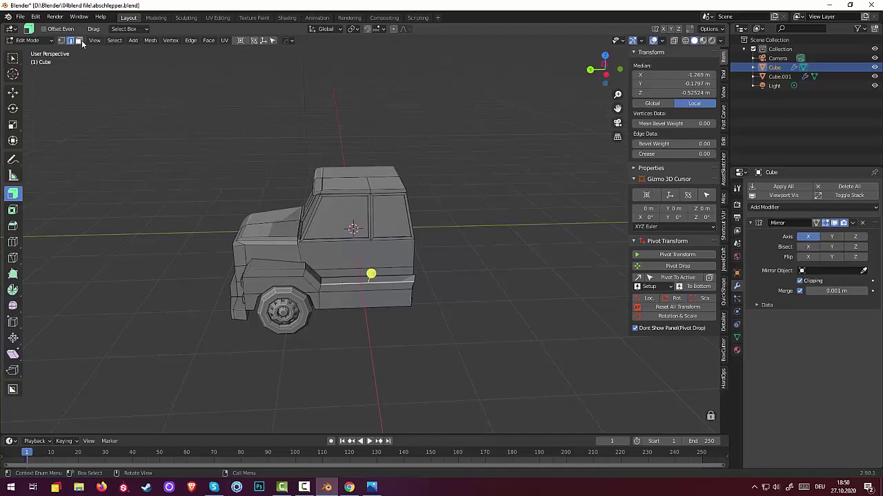
click(78, 40)
click(342, 280)
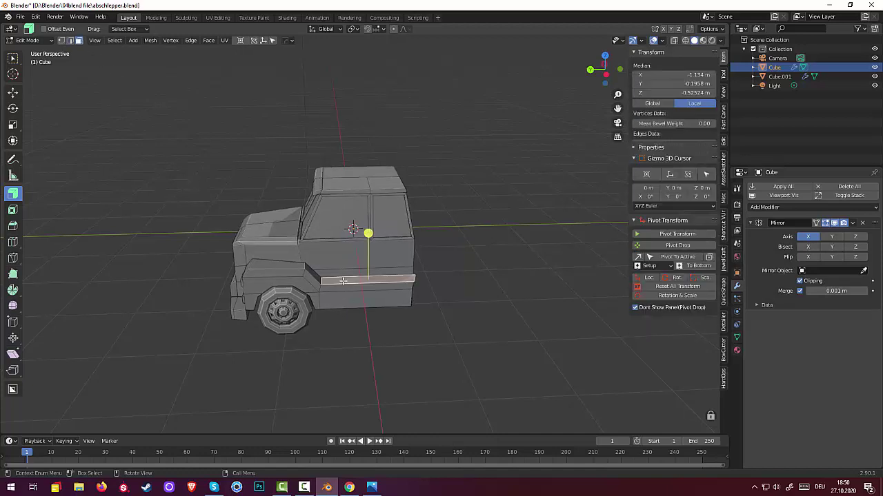
shift+click(309, 276)
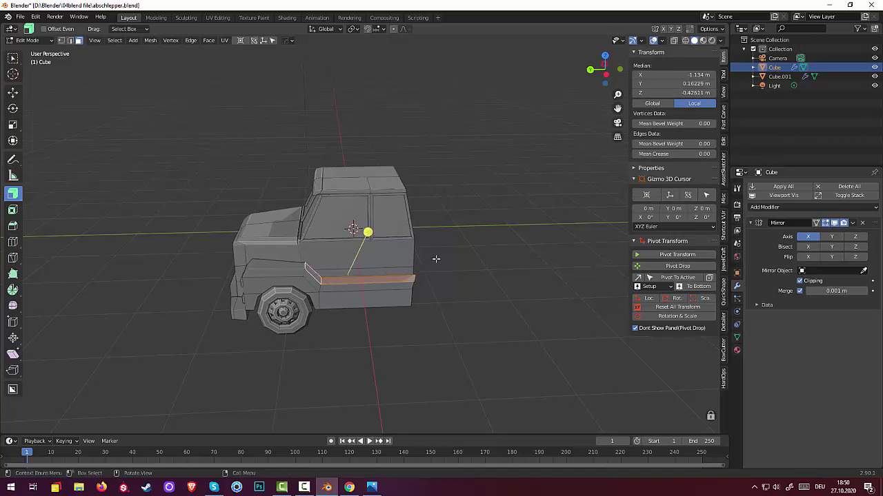
key(g)
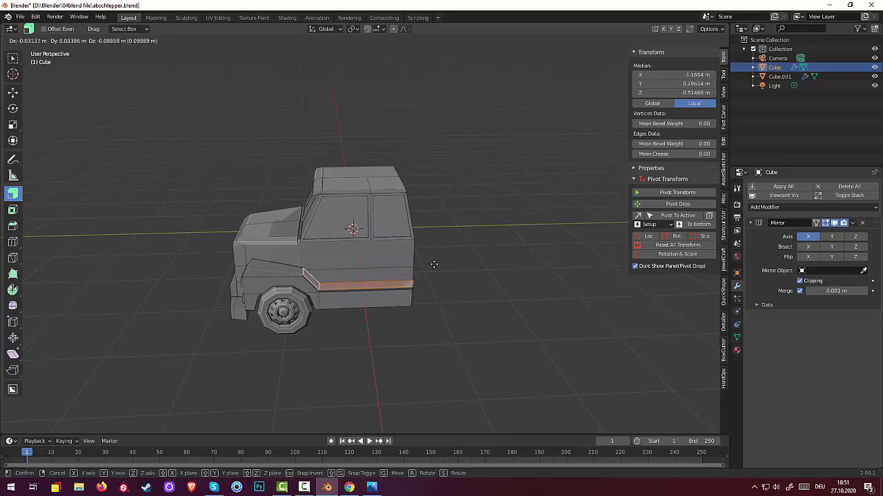
click(433, 263)
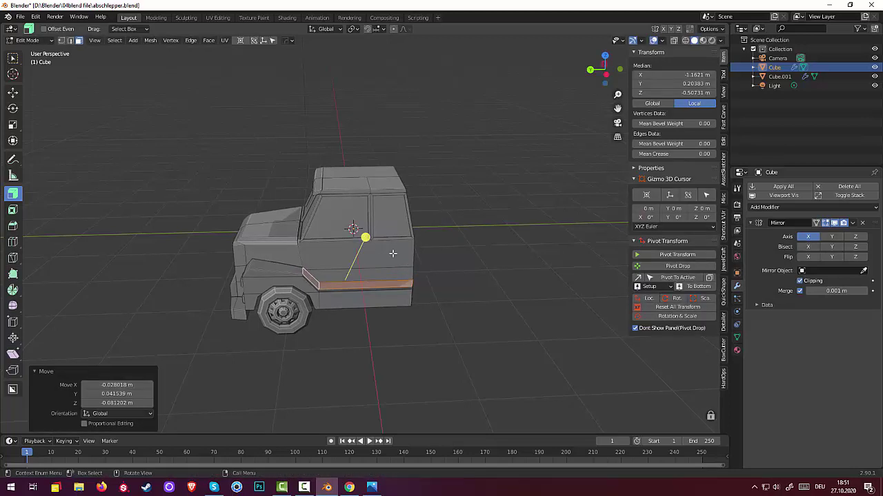
- In the left side view, raise the edge between the fender's top and rear slope about 0.095 m along Z and clear the selection
middle_drag(392, 252, 340, 261)
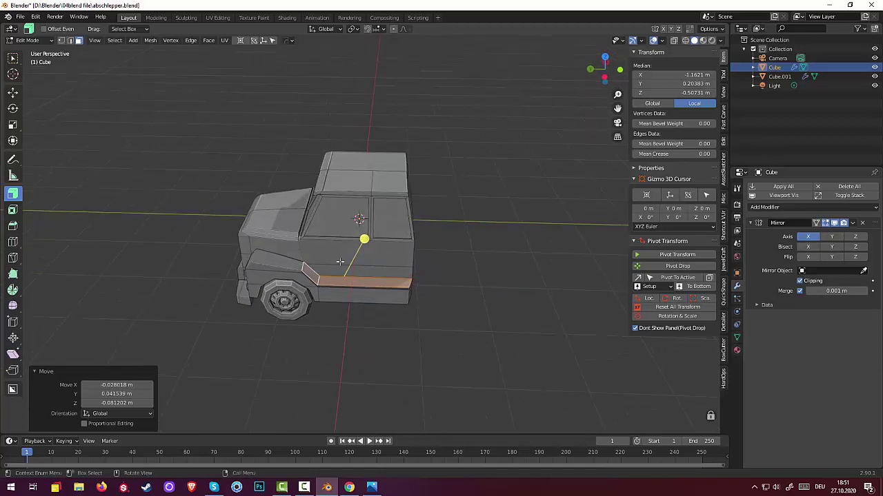
click(303, 270)
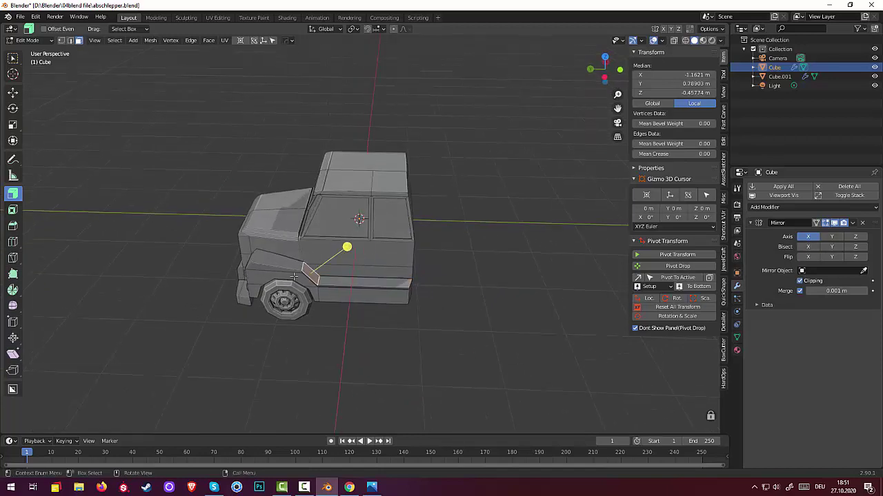
click(70, 40)
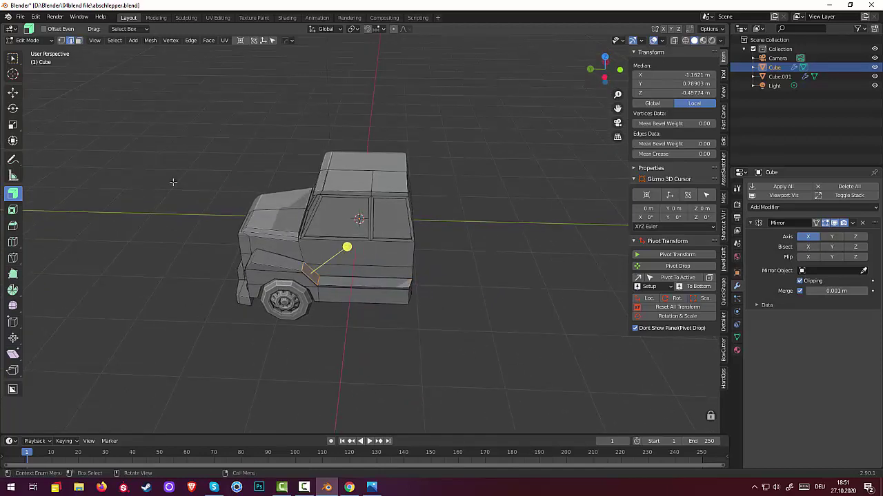
click(305, 269)
mouse_move(319, 267)
middle_down()
mouse_move(333, 235)
mouse_move(321, 256)
middle_up()
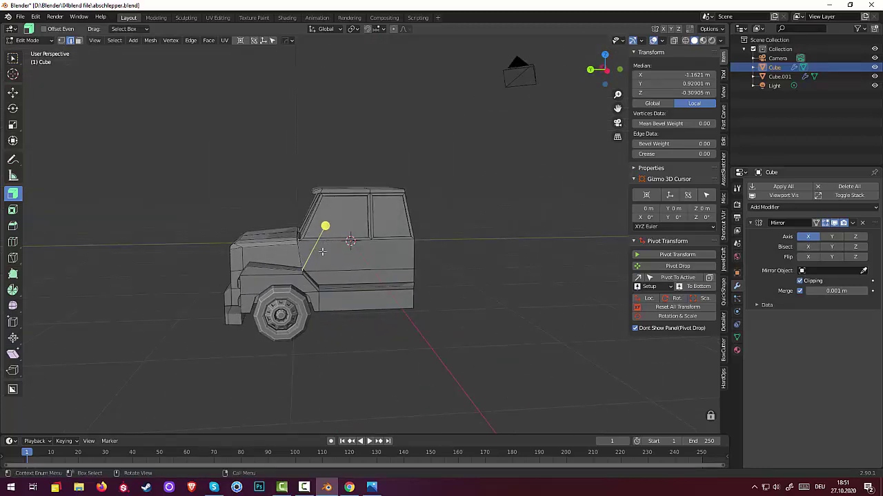
key(KP_3)
key(KP_1)
key(KP_3)
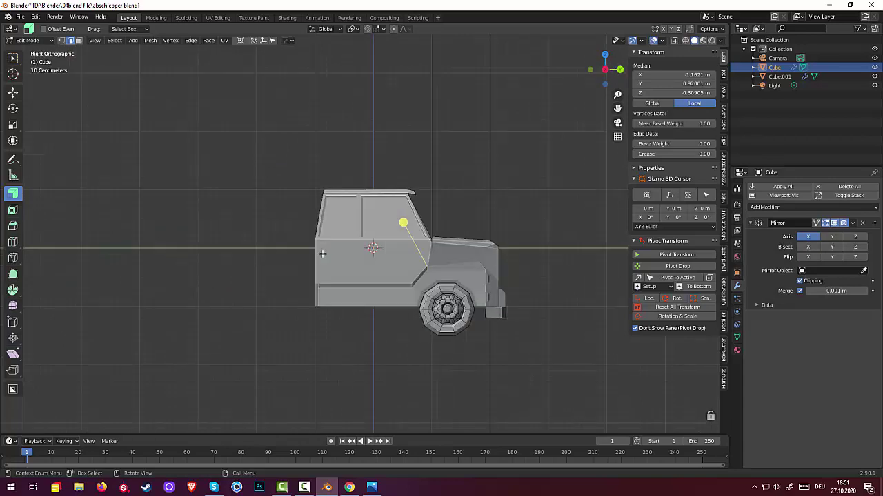
key(ctrl+KP_3)
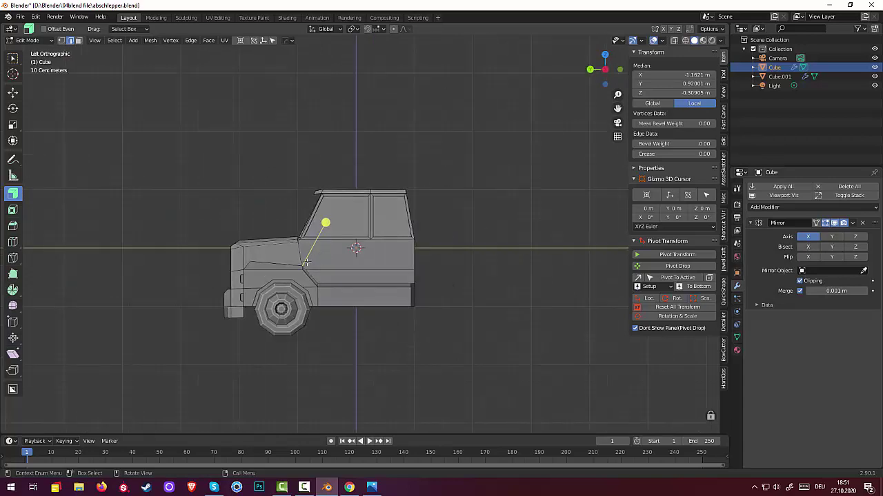
click(15, 59)
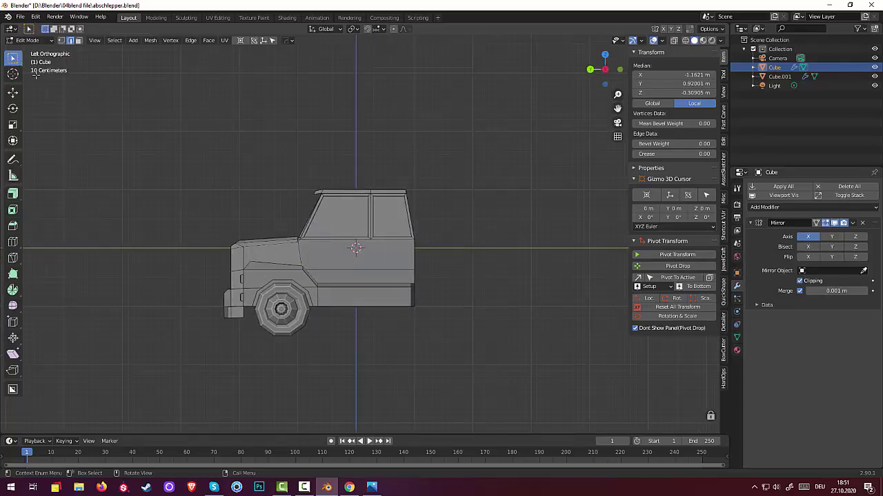
key(g)
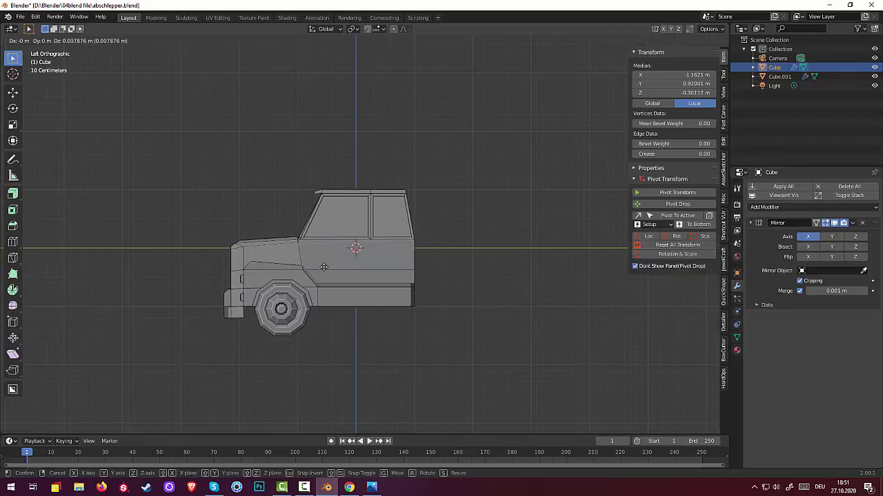
key(z)
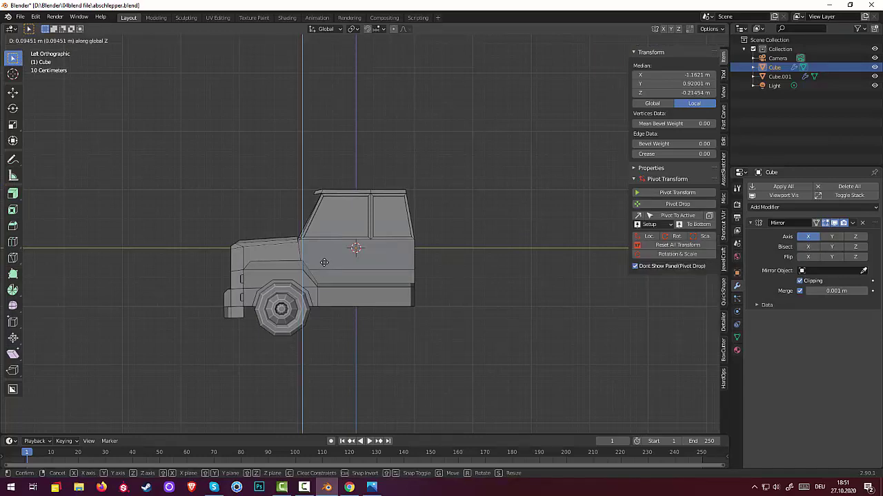
click(323, 262)
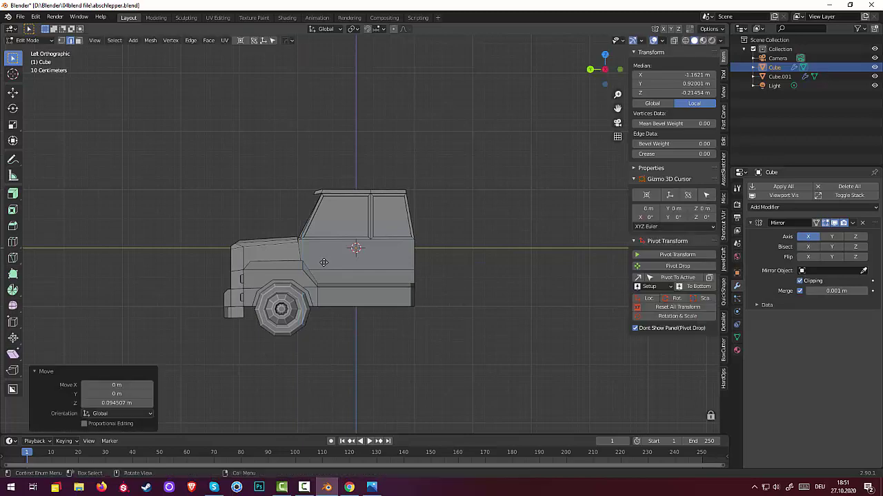
key(alt+a)
- Move the fender's upper rear edge by about 0.043 m in X, -0.014 m in Y and -0.004 m in Z
middle_drag(504, 375, 398, 309)
scroll(380, 328, up, 2)
middle_drag(429, 323, 248, 373)
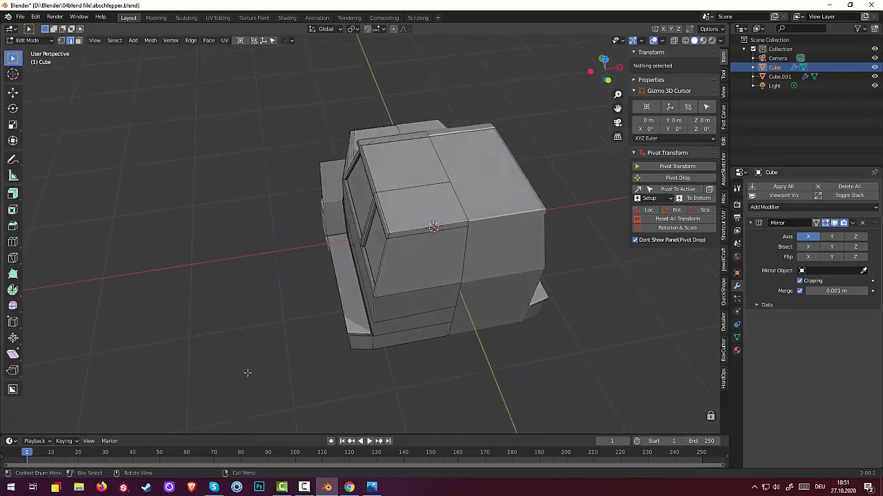
click(329, 206)
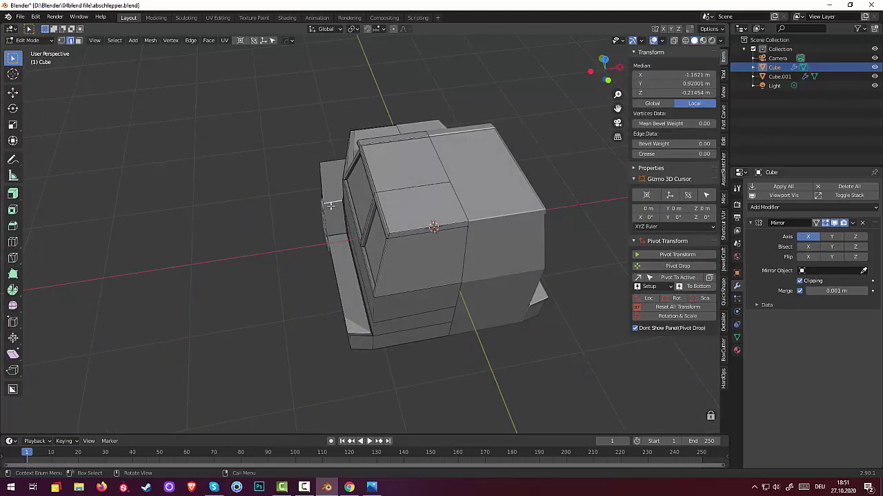
key(g)
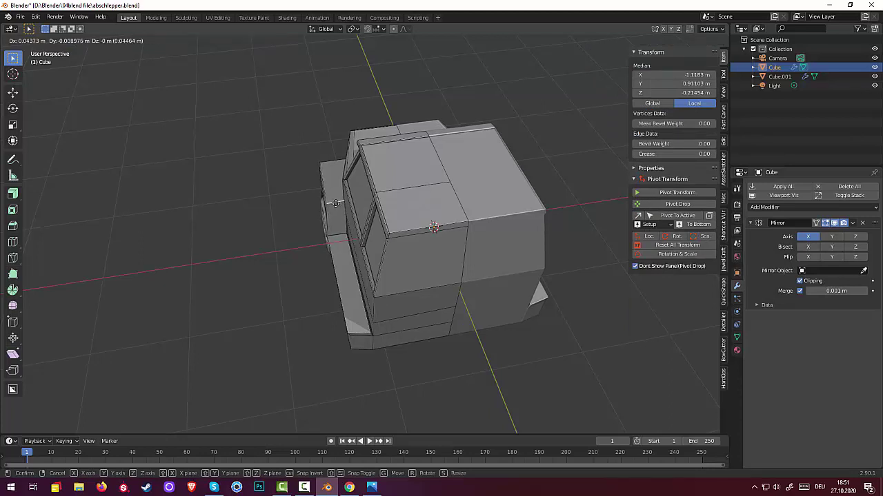
click(335, 204)
- Move the edge where the fender's rear slope meets the side step by about 0.062 m in X, -0.032 m in Y and 0.010 m in Z
middle_drag(370, 228, 380, 219)
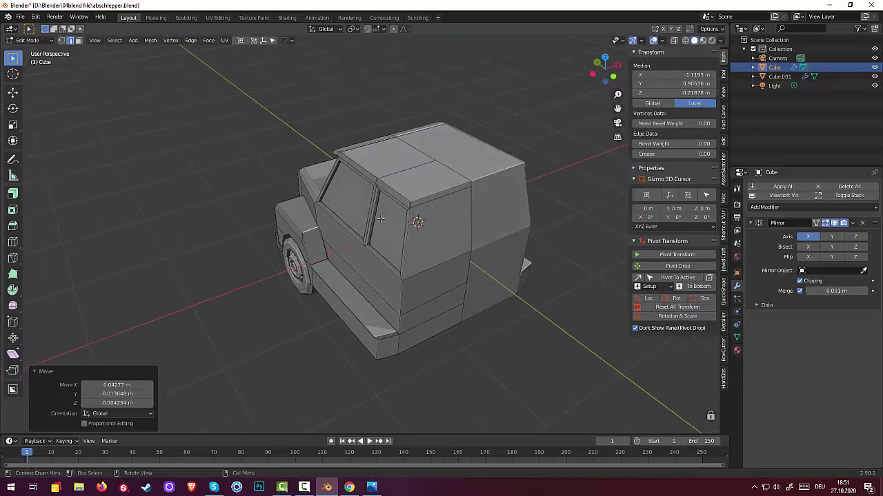
click(320, 262)
key(g)
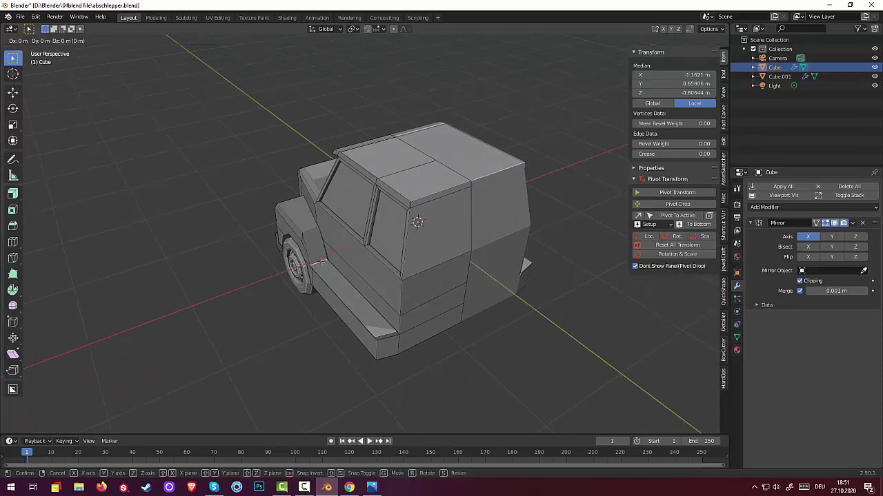
click(325, 262)
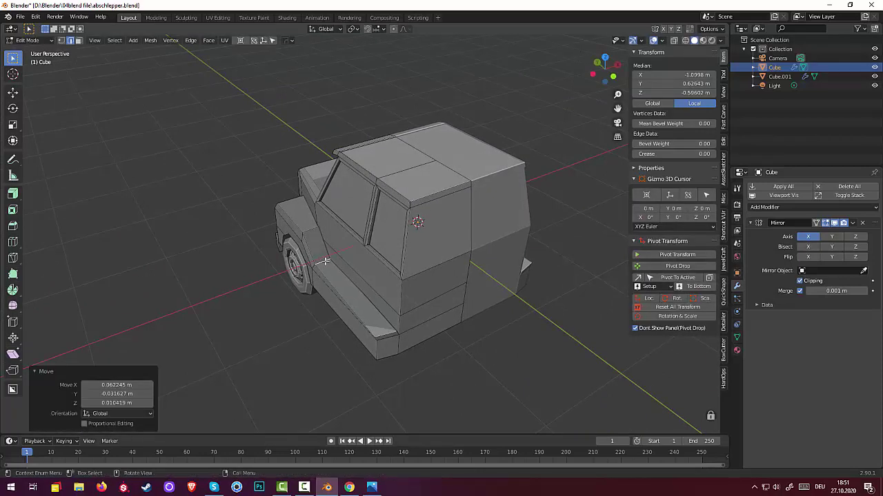
- Move the top edge at the rear end of the side step slightly inward and upward
click(385, 336)
key(g)
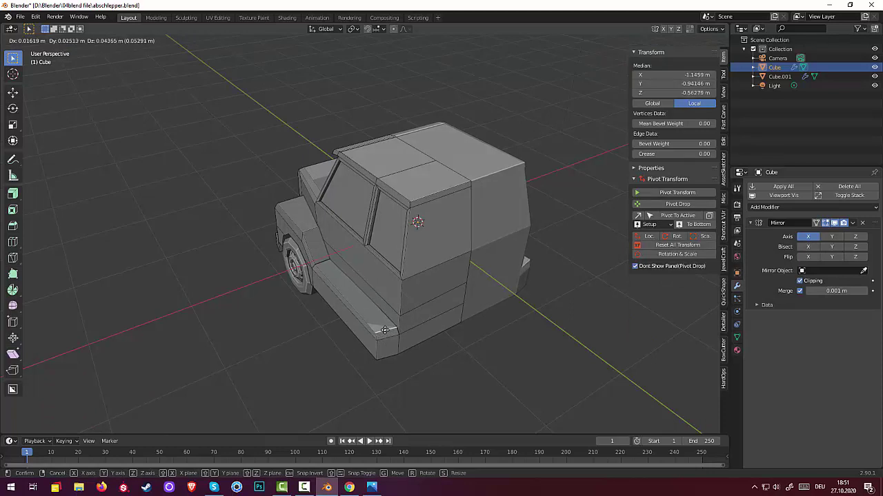
click(387, 333)
- Move the fender's outer side faces around the wheel outward by about -0.051 m along X
middle_drag(441, 374, 495, 360)
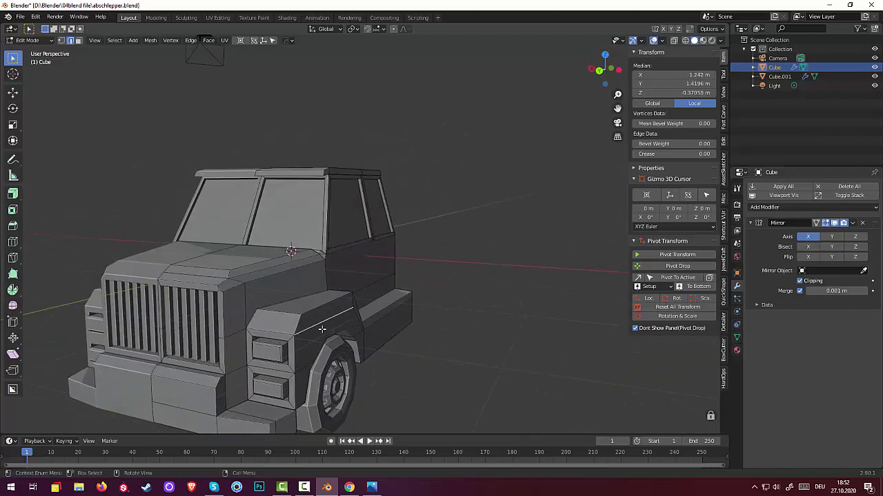
click(79, 40)
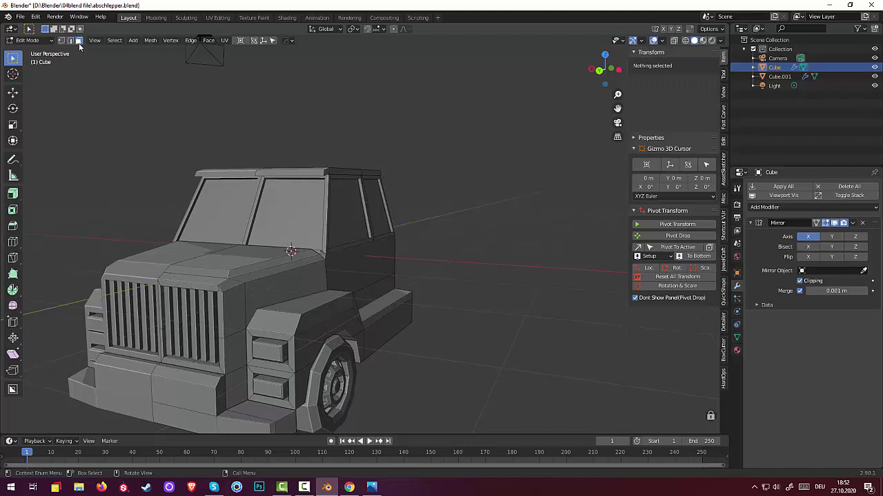
click(309, 327)
shift+click(317, 342)
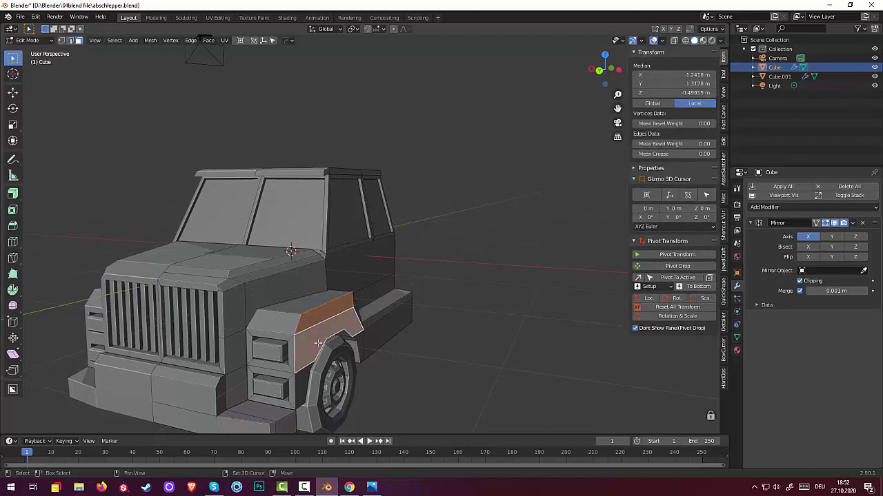
shift+click(303, 378)
middle_drag(441, 385, 426, 393)
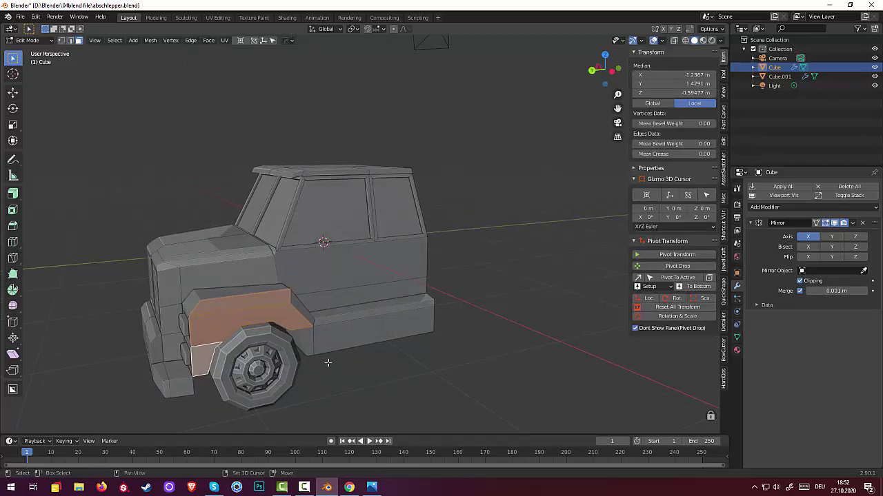
shift+click(305, 338)
middle_drag(362, 362, 423, 358)
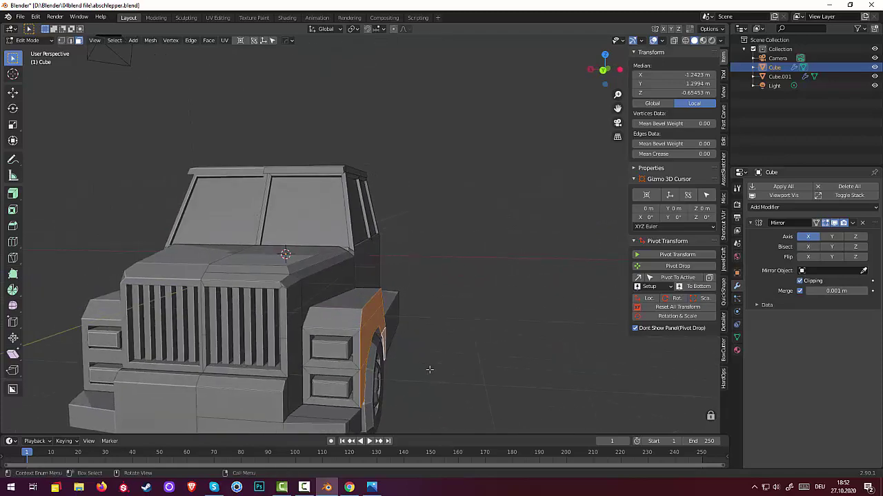
key(g)
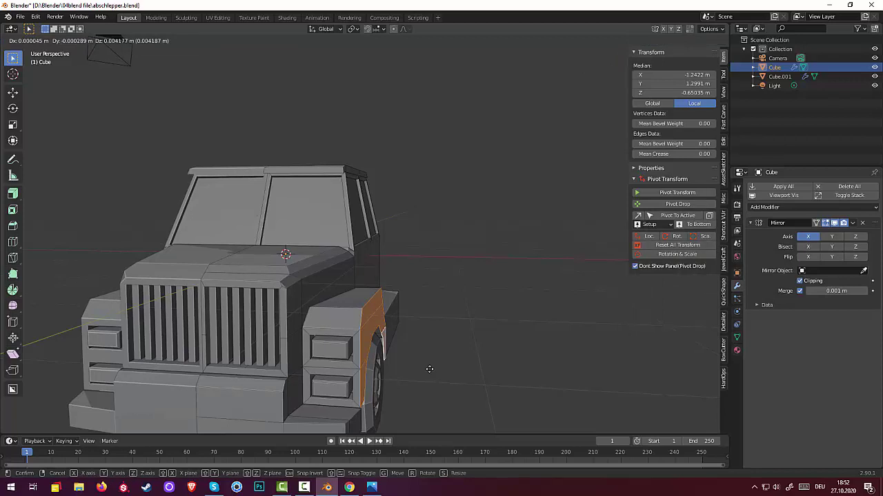
key(x)
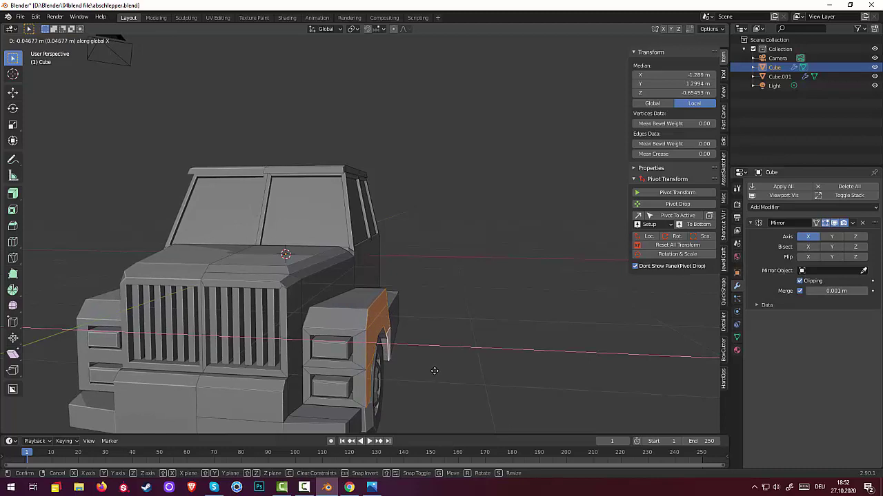
click(435, 371)
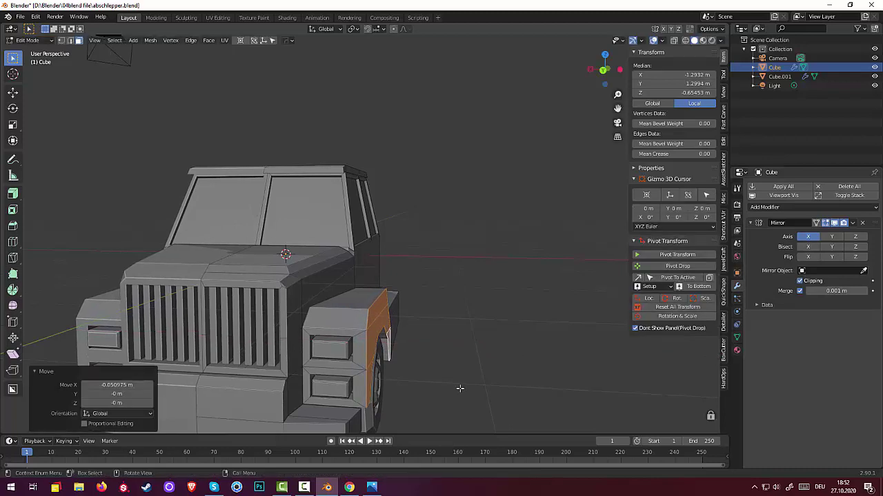
- Bevel the fender's outer top and front edges with a width of about 0.048 m and one segment, and clear the selection
mouse_move(460, 388)
middle_down()
mouse_move(441, 368)
mouse_move(443, 357)
mouse_move(439, 382)
mouse_move(477, 376)
mouse_move(455, 395)
middle_up()
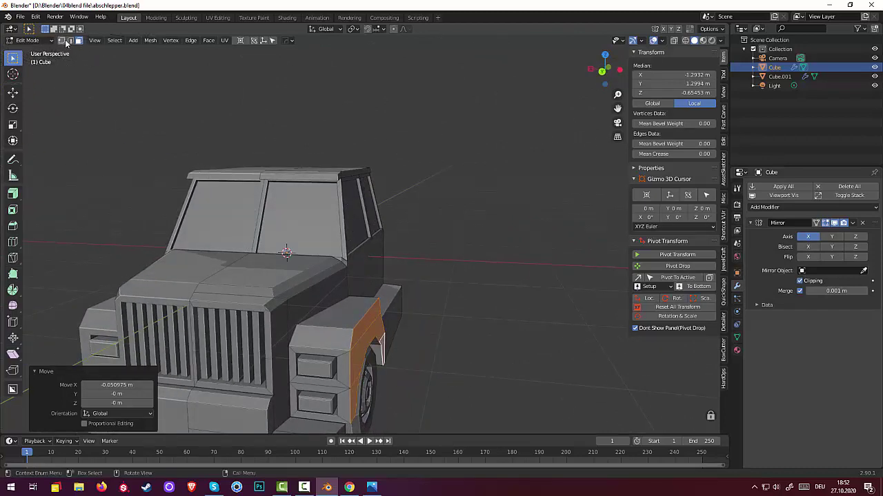
click(71, 41)
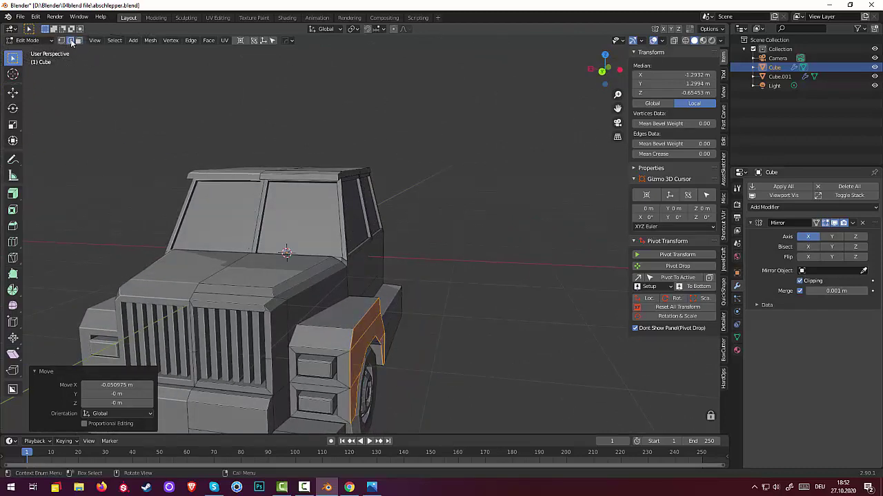
click(360, 319)
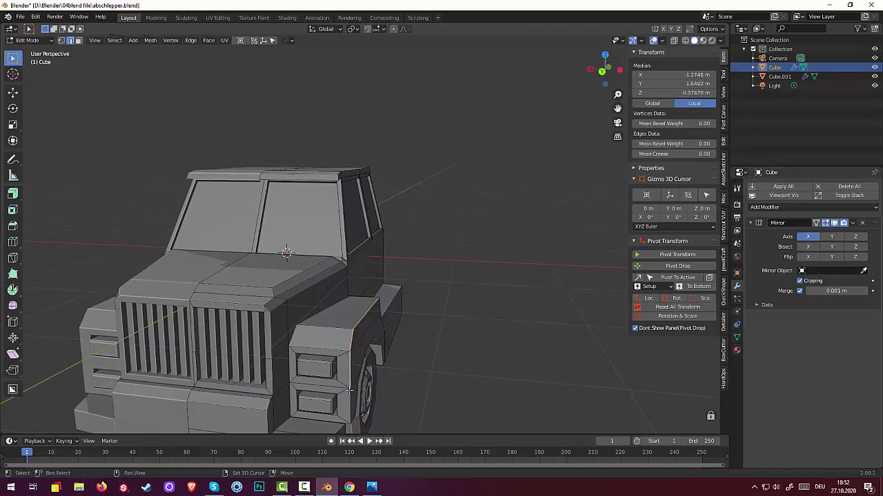
middle_drag(351, 402, 442, 347)
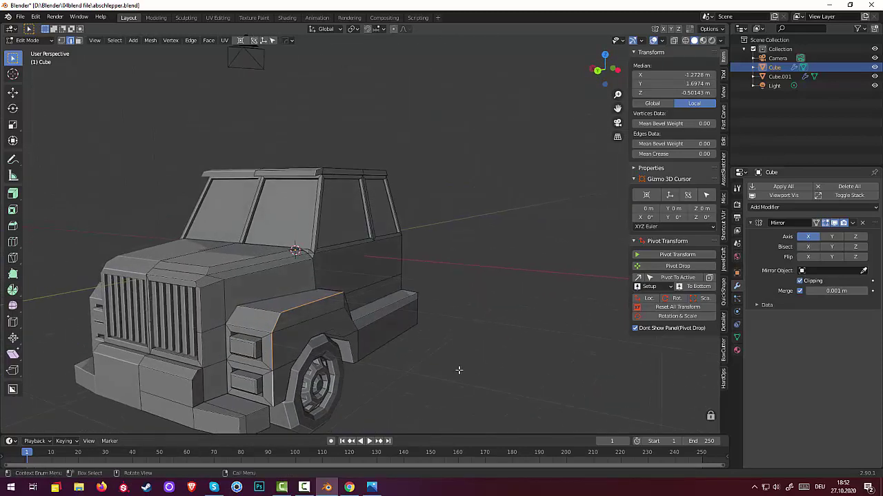
key(ctrl)
key(ctrl+b)
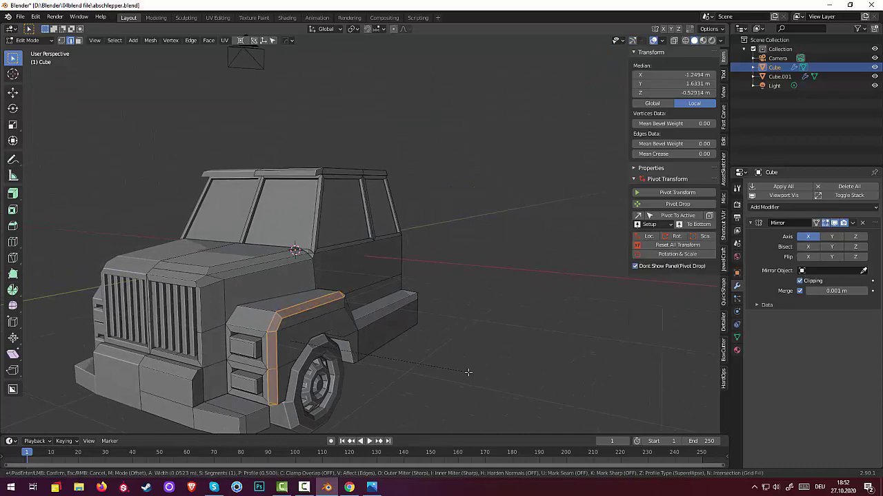
click(467, 372)
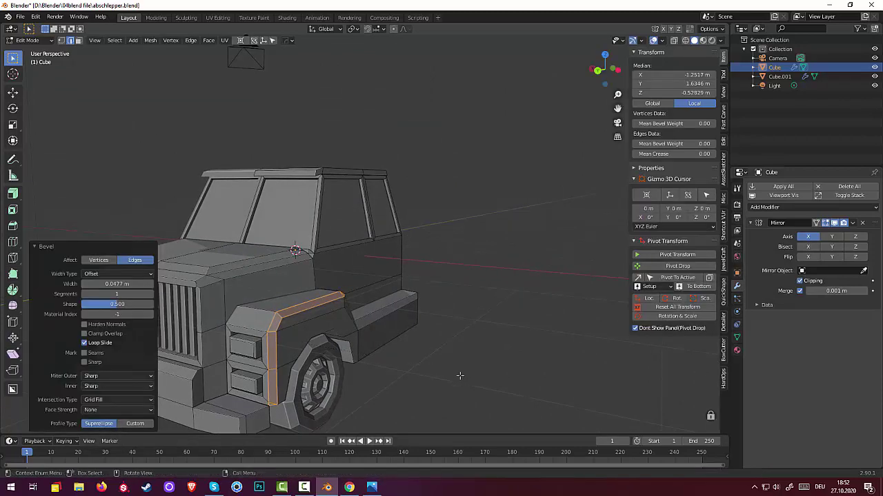
click(468, 366)
- Inspect the bevel's end at the fender's rear corner, the side step and the whole cab, leaving nothing selected
alt+middle_drag(469, 367, 258, 280)
scroll(246, 266, up, 4)
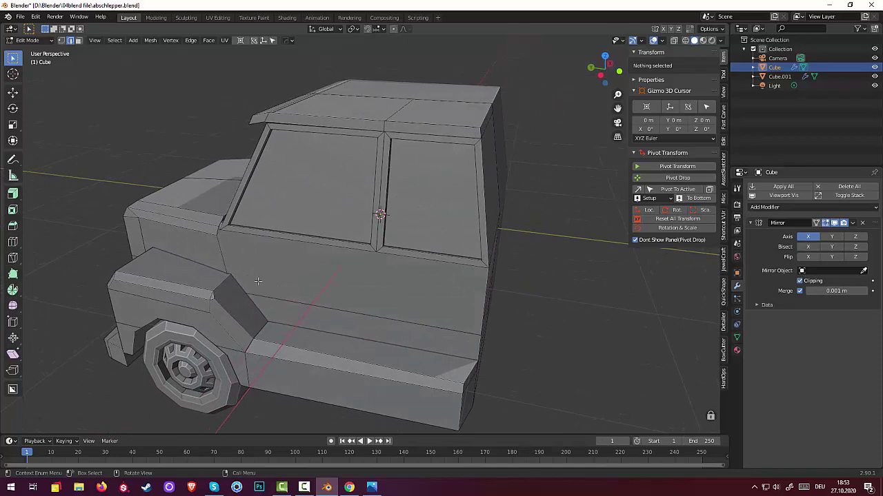
mouse_move(222, 302)
alt+middle_down()
mouse_move(270, 271)
mouse_move(265, 262)
mouse_move(248, 264)
mouse_move(232, 310)
alt+middle_up()
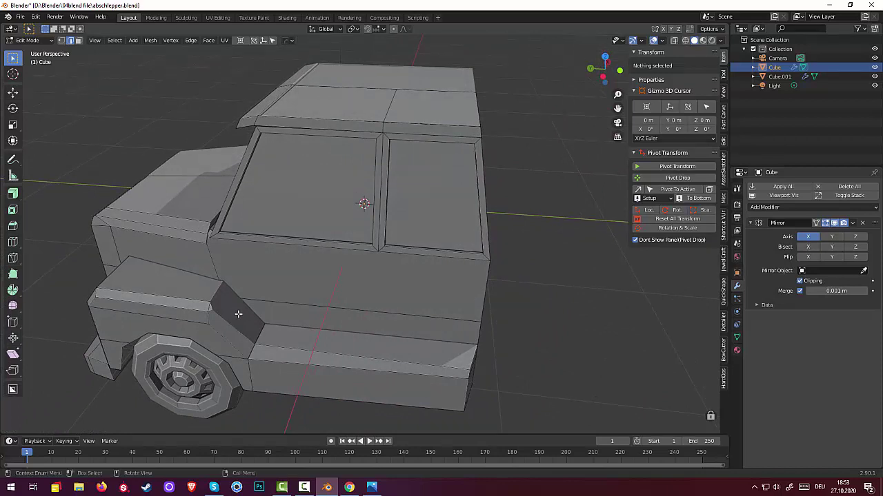
mouse_move(238, 315)
alt+middle_down()
mouse_move(253, 355)
mouse_move(227, 345)
mouse_move(227, 325)
mouse_move(297, 307)
mouse_move(380, 323)
mouse_move(412, 351)
mouse_move(380, 378)
mouse_move(349, 384)
mouse_move(232, 344)
mouse_move(233, 326)
alt+middle_up()
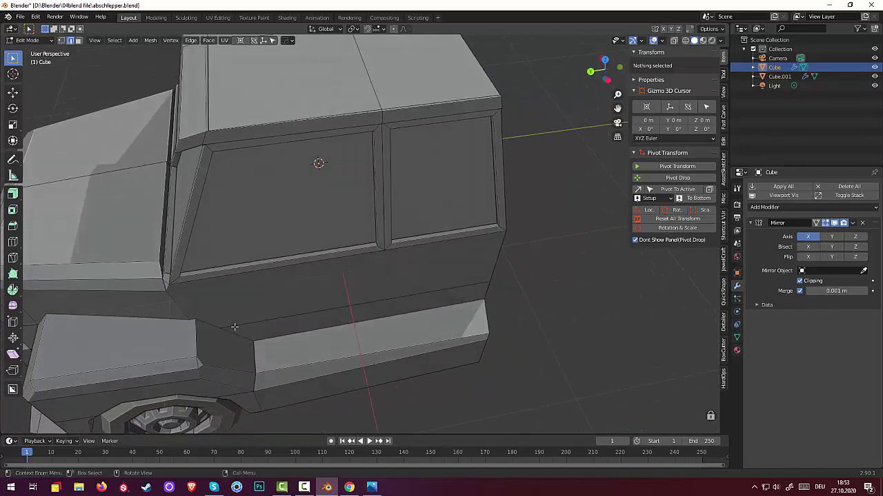
scroll(233, 328, down, 2)
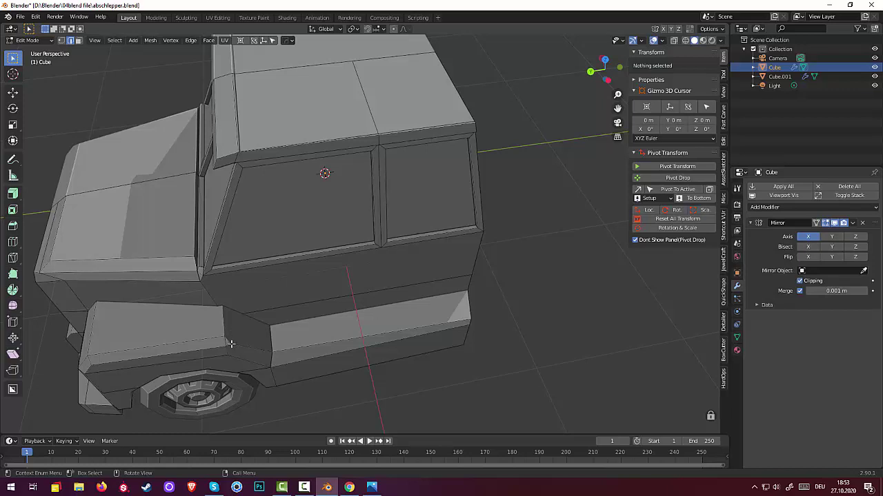
click(229, 341)
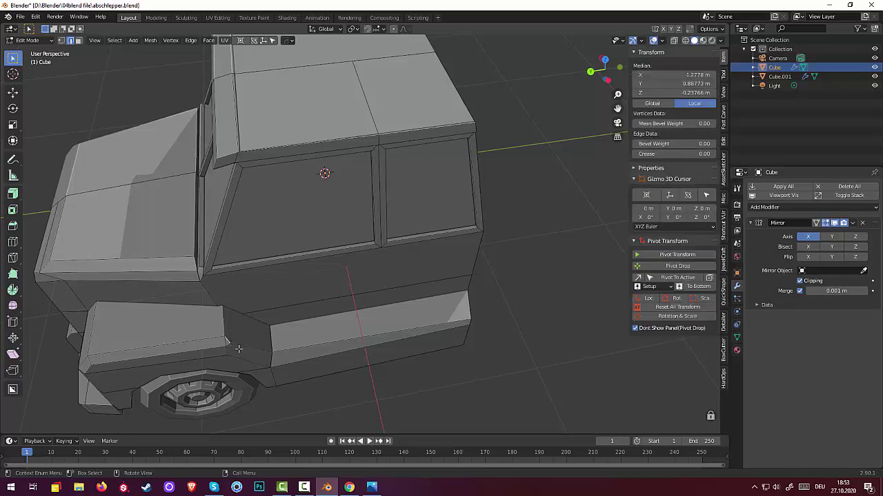
click(410, 394)
scroll(410, 394, up, 3)
middle_drag(410, 394, 484, 372)
scroll(426, 319, down, 6)
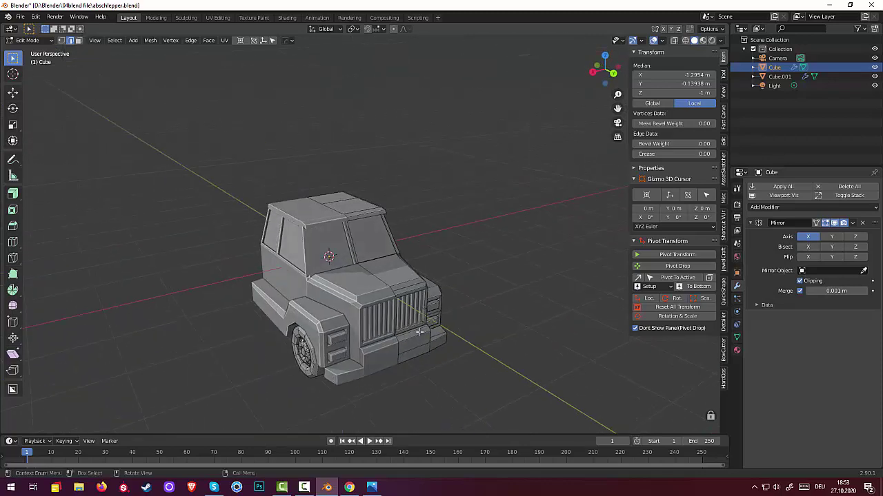
middle_drag(419, 331, 346, 347)
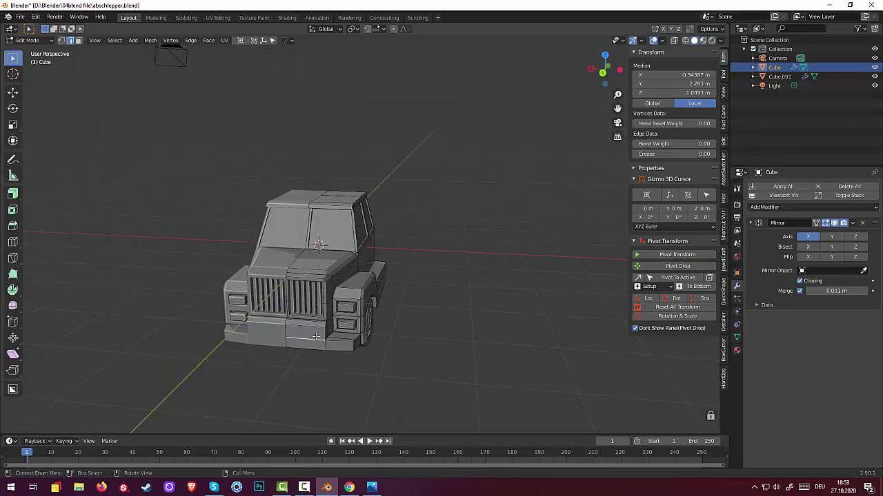
key(alt+a)
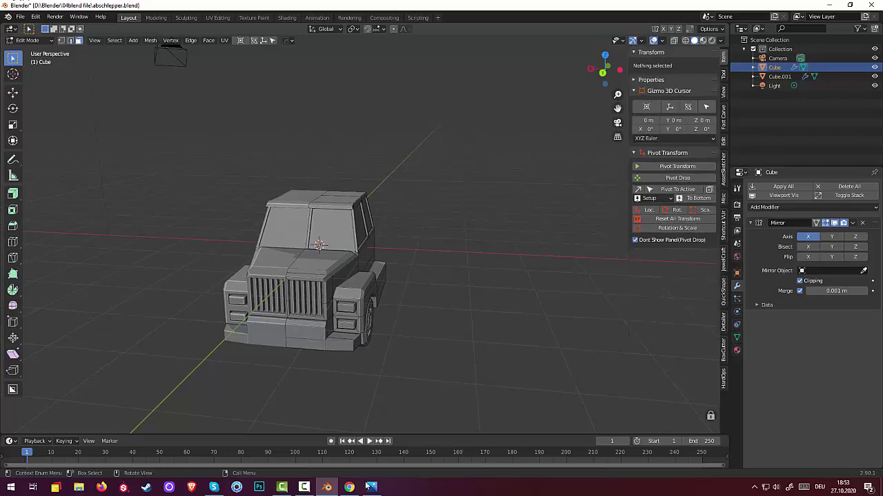
click(304, 487)
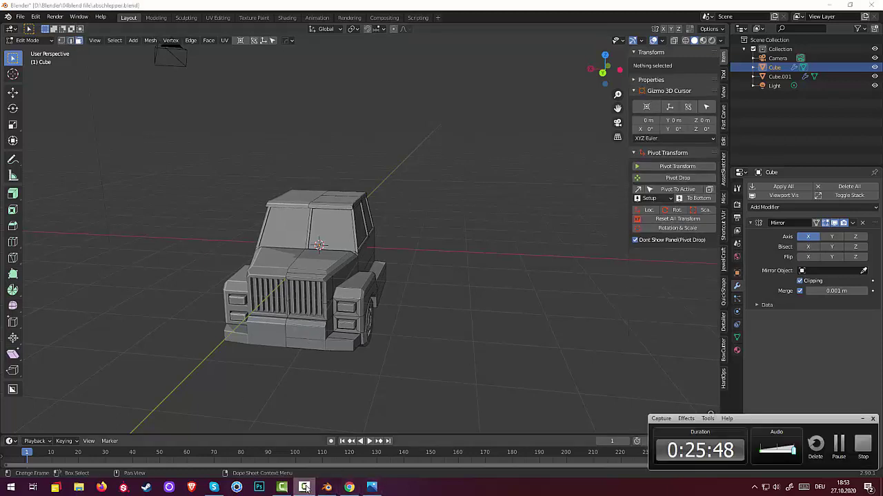